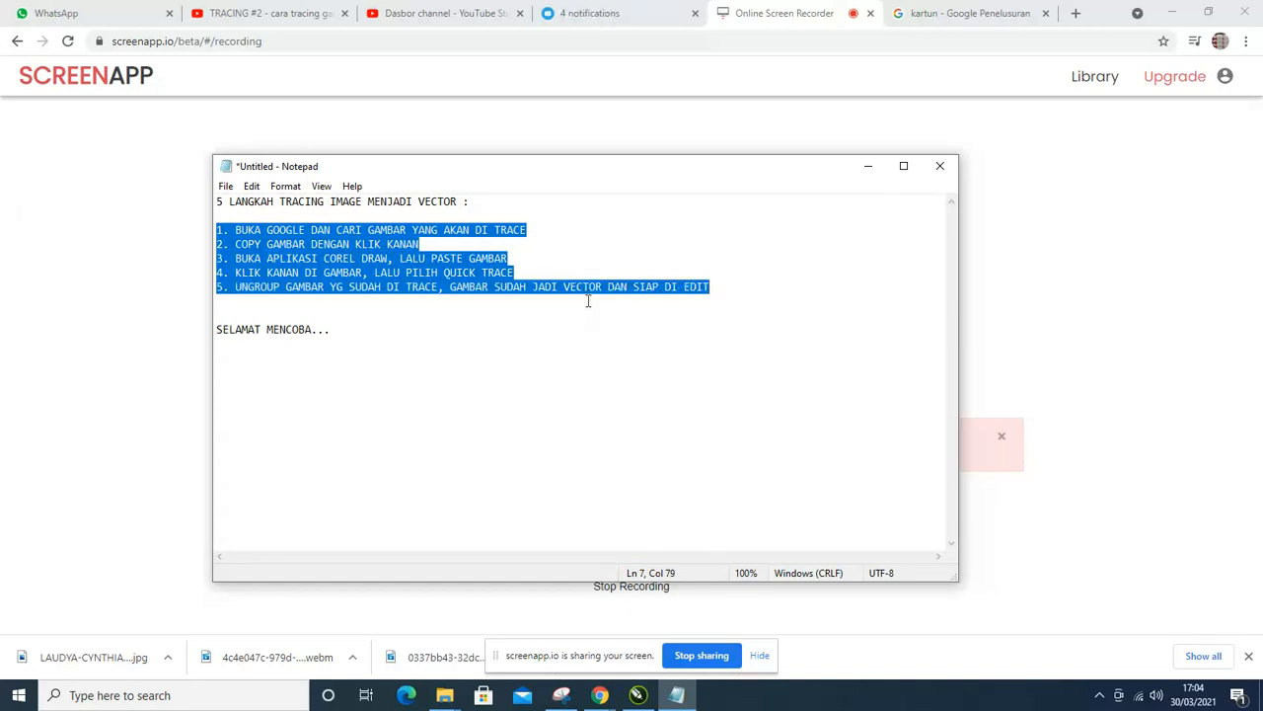
# - Copy the large Mickey Mouse picture from the Google image results for "kartun"
pyautogui.click(931, 16)
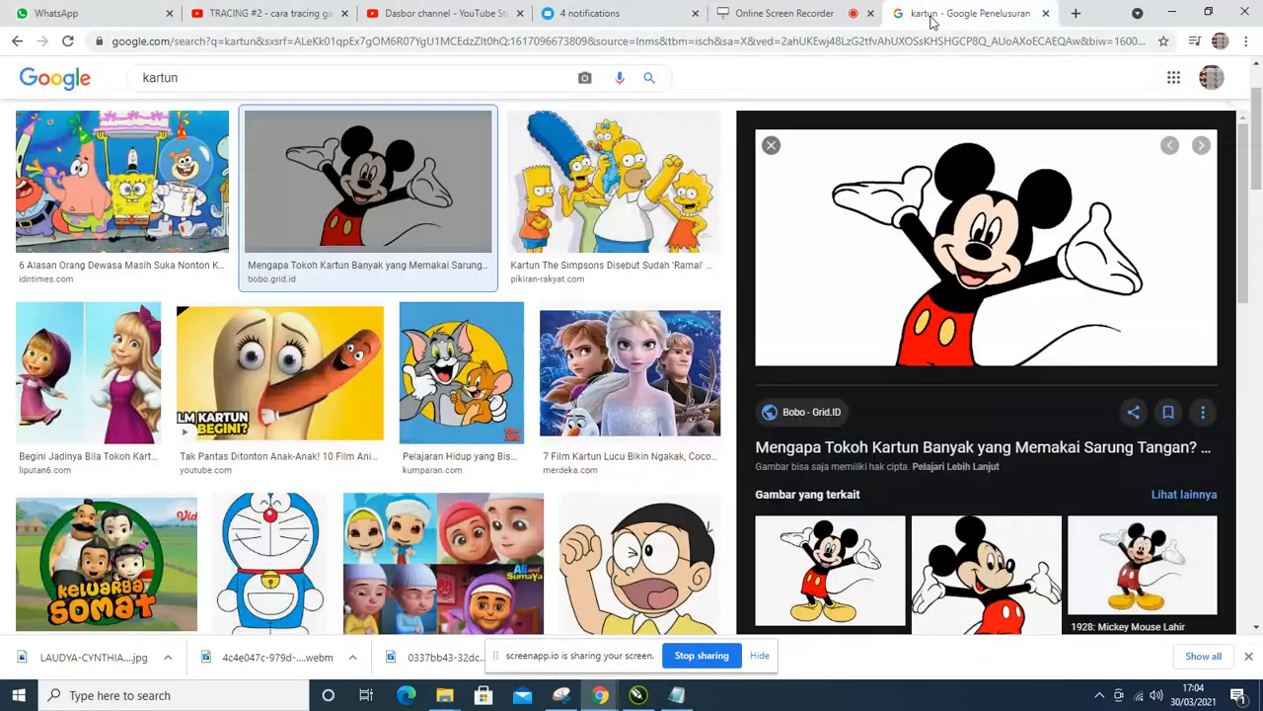
pyautogui.click(640, 541)
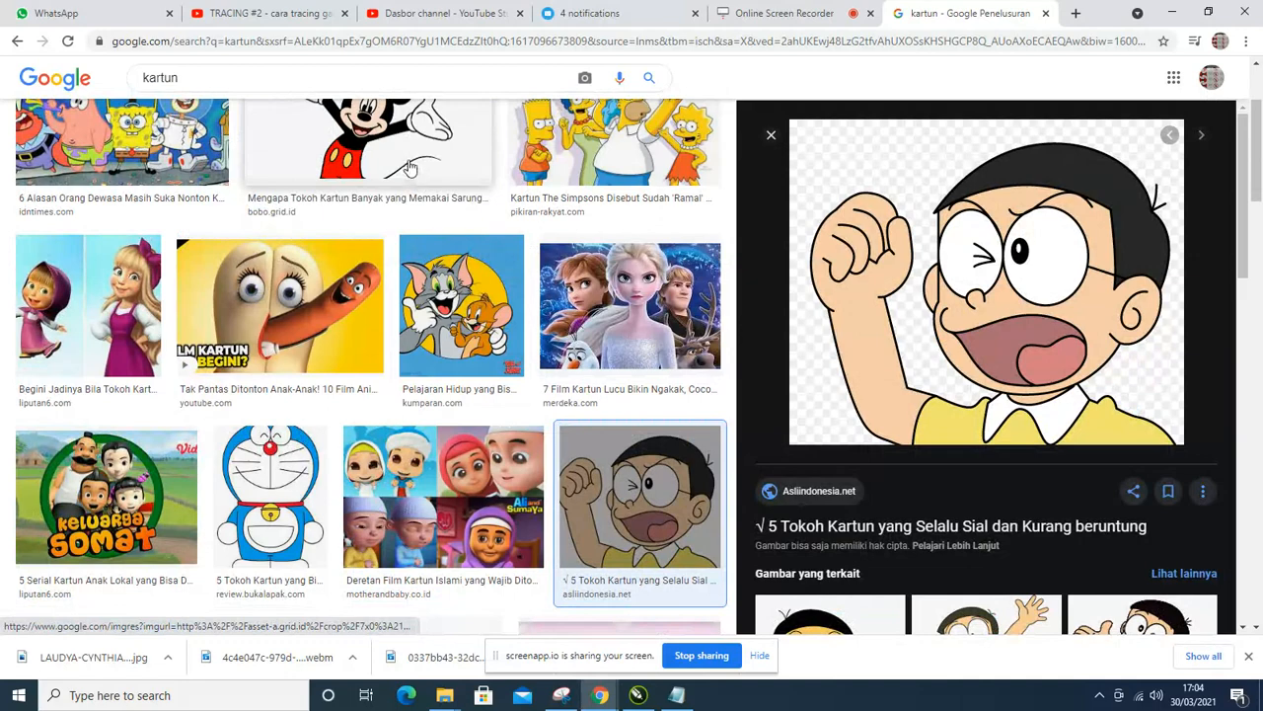
pyautogui.click(365, 148)
pyautogui.rightClick(877, 215)
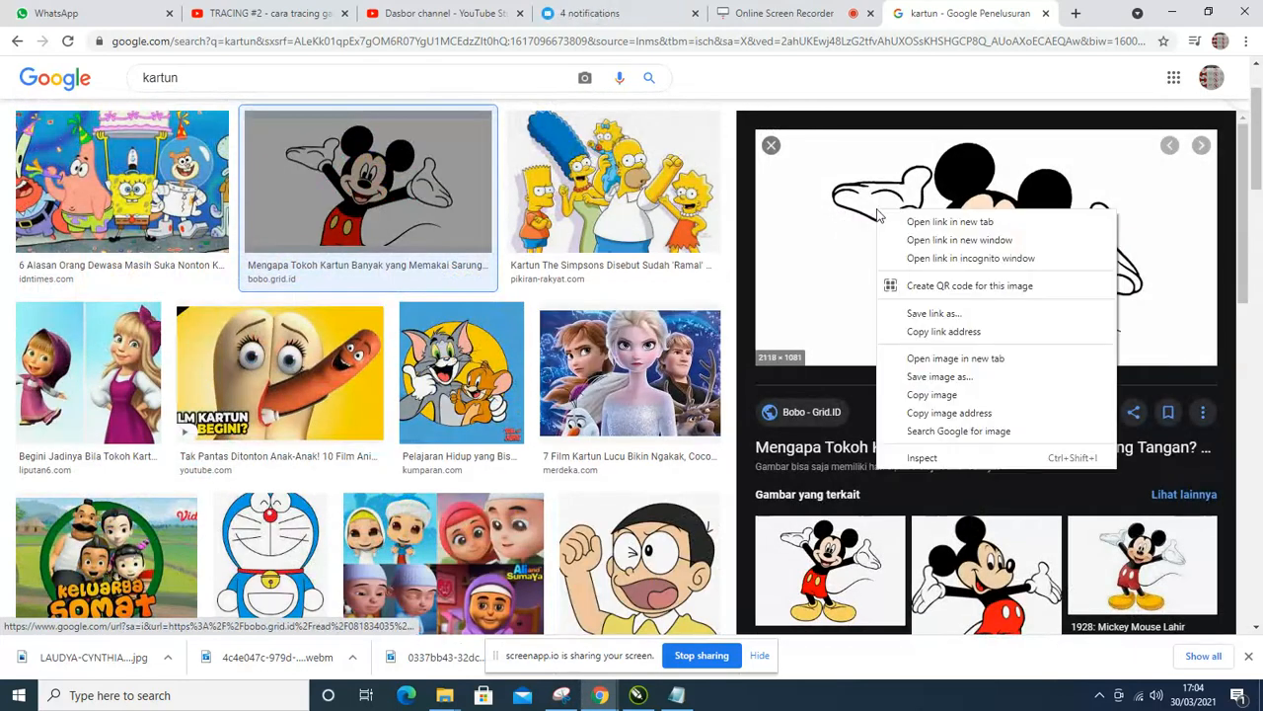
pyautogui.click(943, 395)
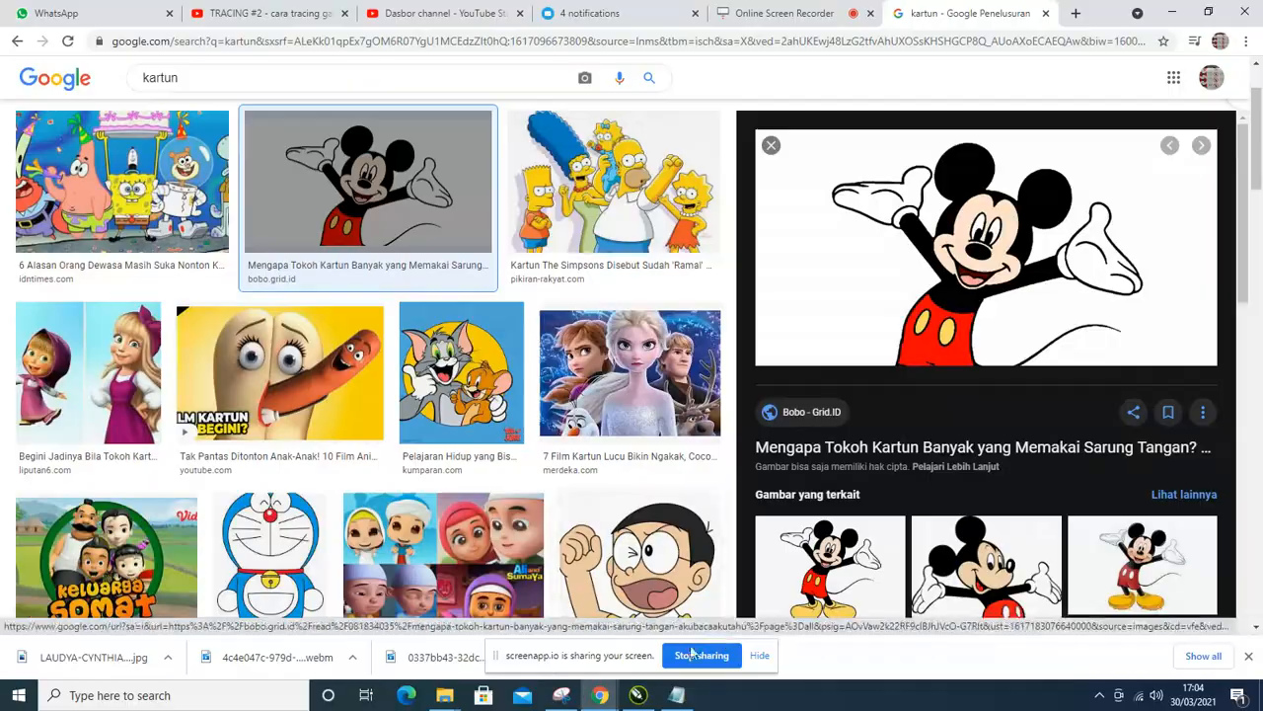
# - Switch to CorelDRAW and delete the existing photo from the page
pyautogui.click(637, 694)
pyautogui.moveTo(427, 203); pyautogui.dragTo(554, 324)
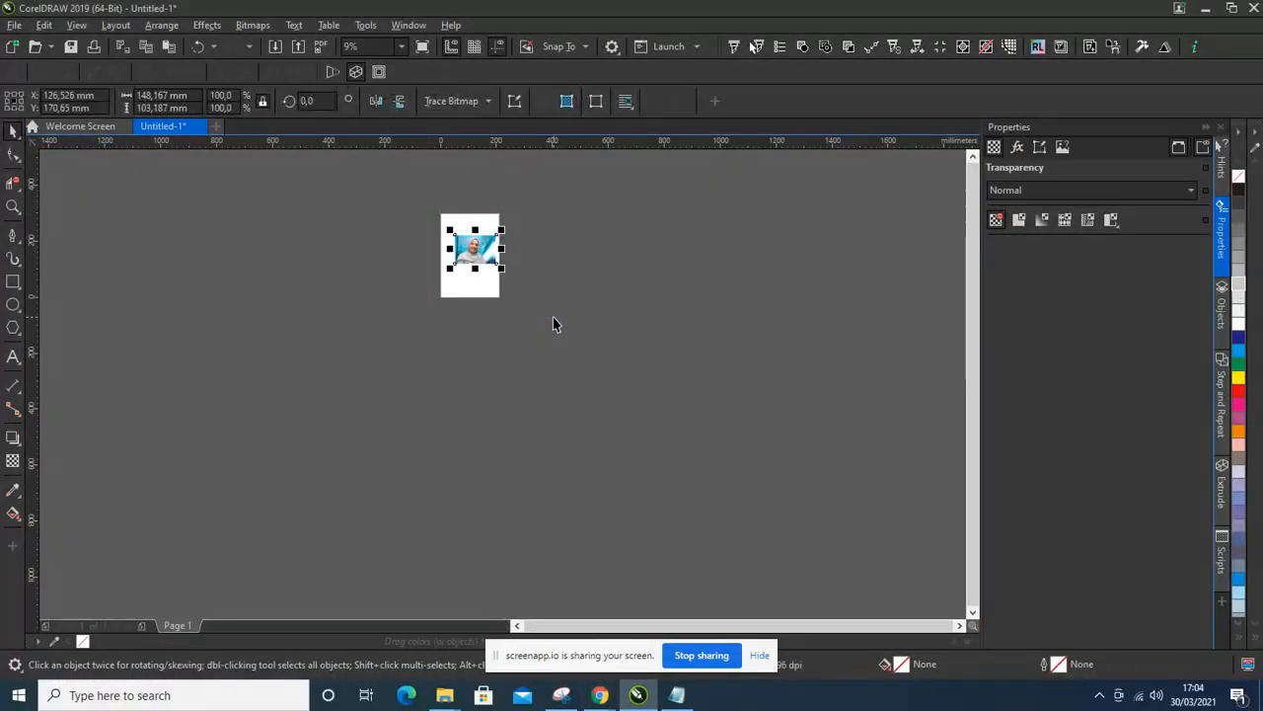
pyautogui.press('Delete')
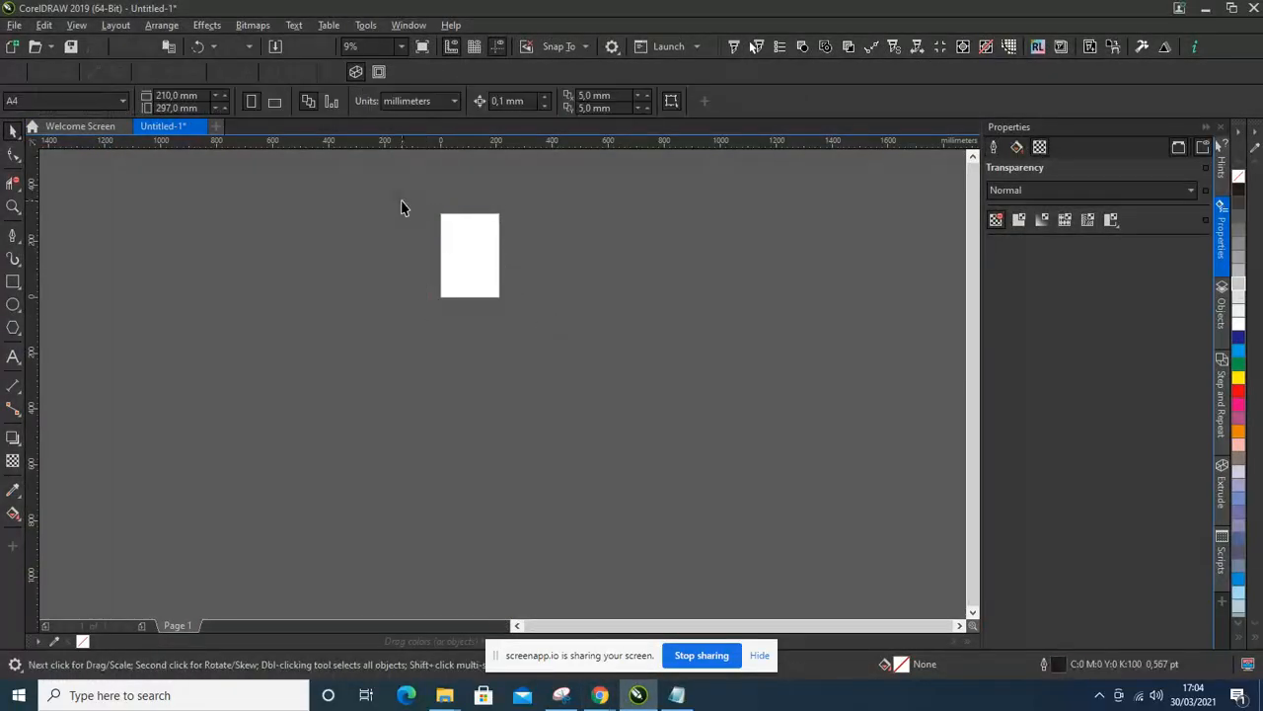
# - Set the A4 page to landscape and paste the copied Mickey Mouse picture onto it
pyautogui.click(279, 104)
pyautogui.scroll(3, 468, 243)
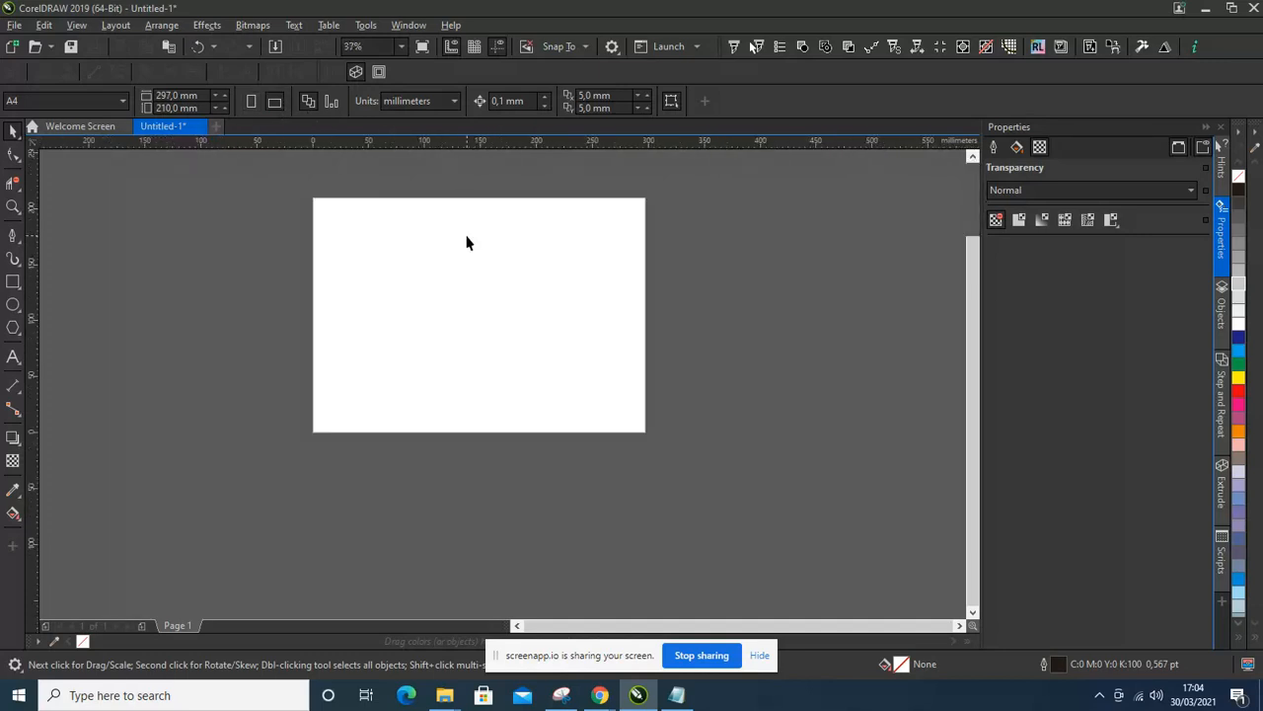
pyautogui.scroll(-2, 500, 301)
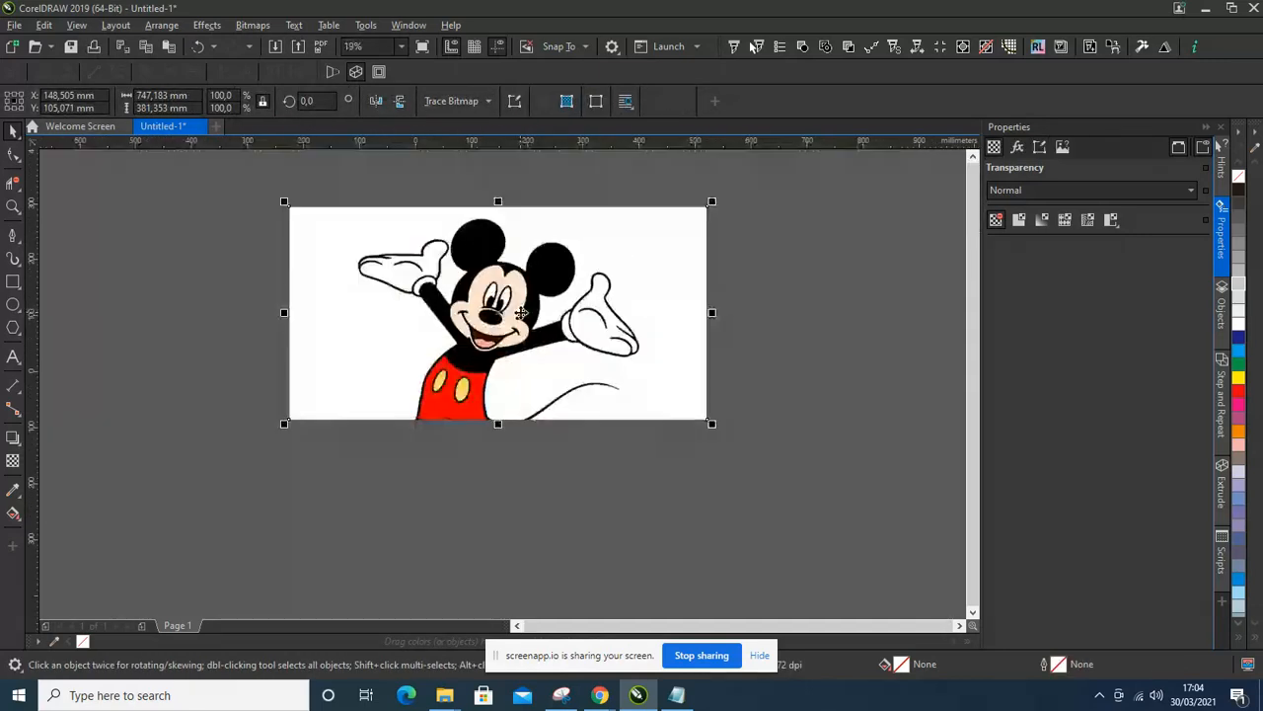
# - Quick Trace the Mickey Mouse bitmap and move the traced group below the original to about X 136, Y -337 mm
pyautogui.rightClick(500, 293)
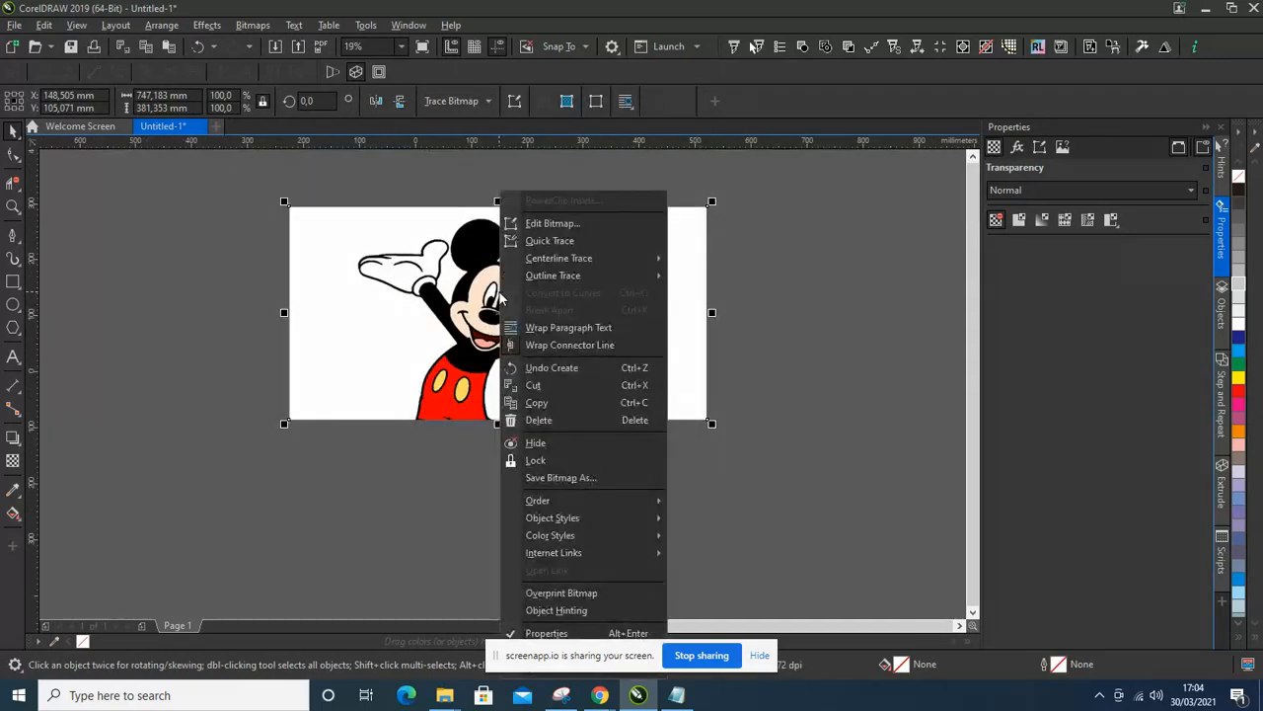
pyautogui.click(542, 242)
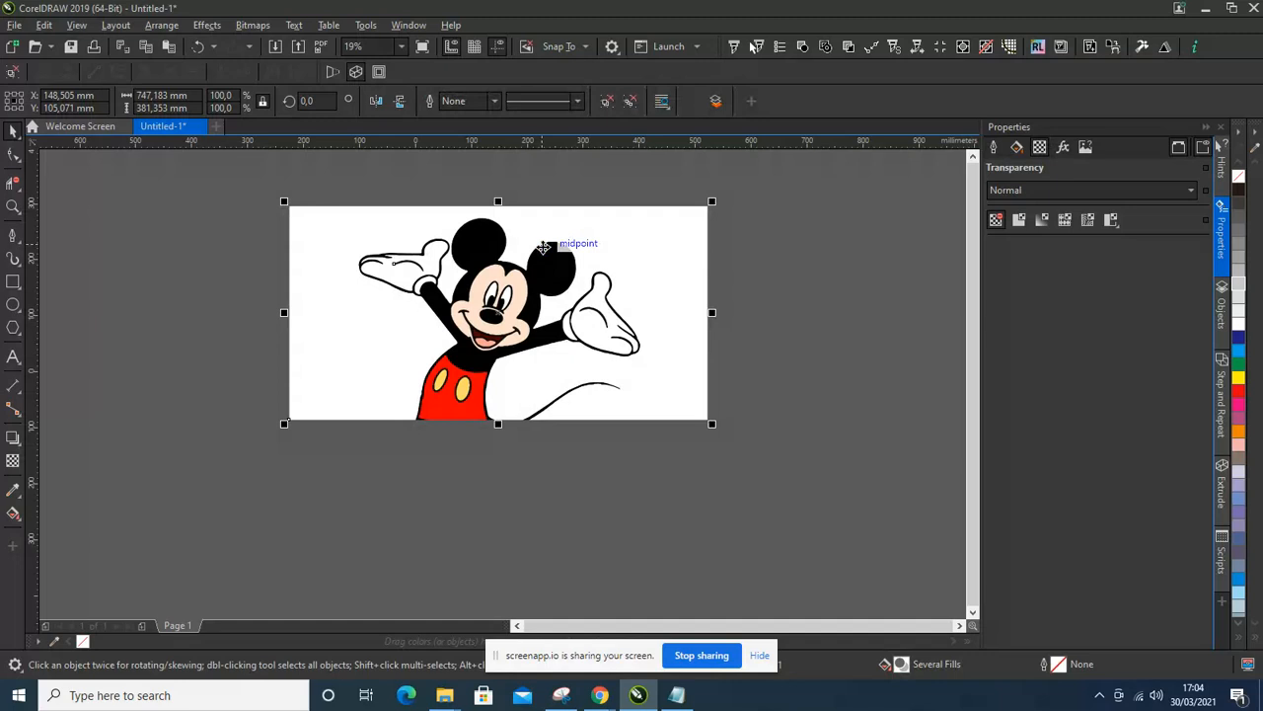
pyautogui.scroll(-2, 542, 246)
pyautogui.moveTo(547, 308); pyautogui.dragTo(540, 369)
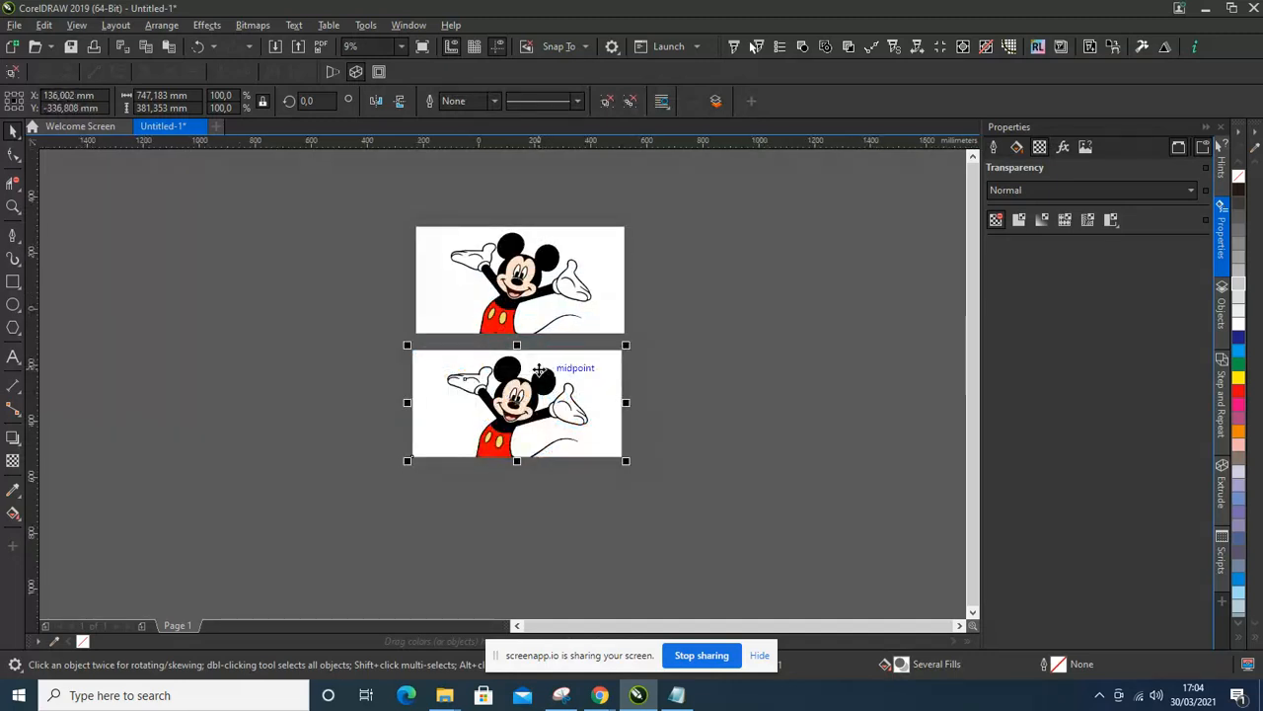
# - Ungroup the traced Mickey Mouse and delete its white background shape
pyautogui.hotkey('ctrl', 'u')
pyautogui.click(384, 447)
pyautogui.click(434, 402)
pyautogui.press('Delete')
# - Duplicate all the traced Mickey Mouse shapes and place the copy to their right at about X 724 mm
pyautogui.scroll(2, 434, 401)
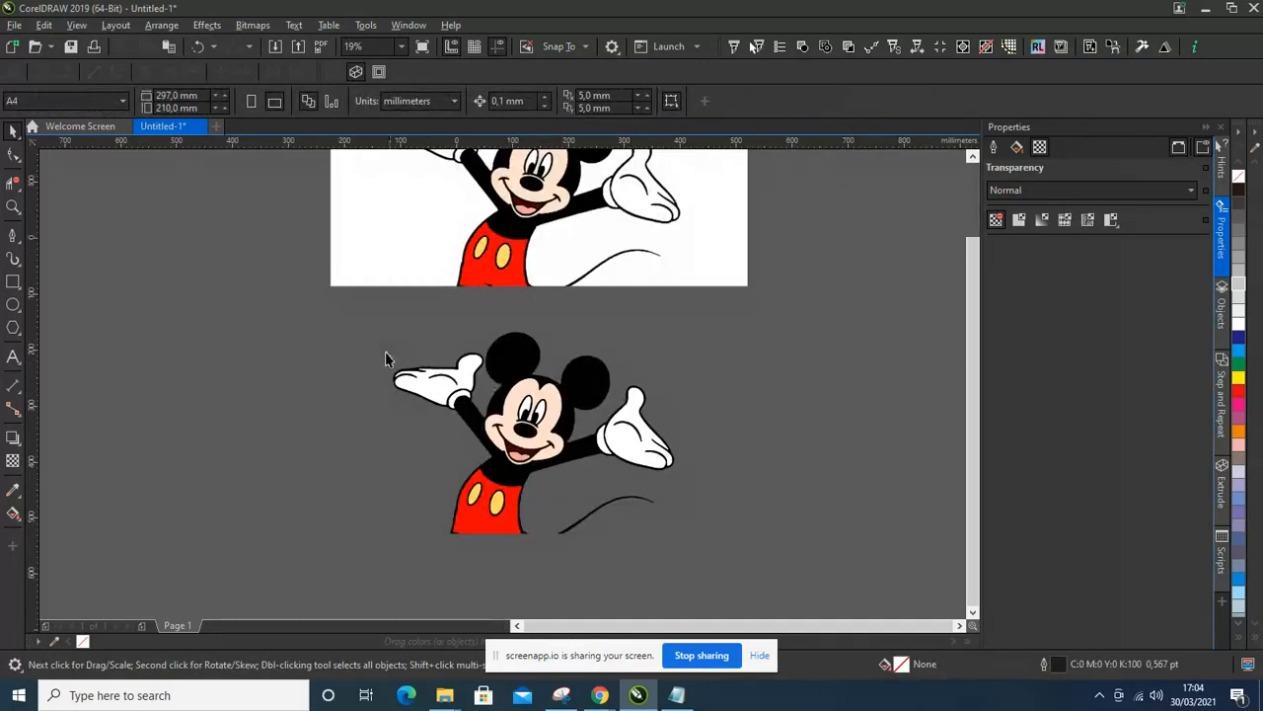
pyautogui.moveTo(366, 331)
pyautogui.mouseDown()
pyautogui.moveTo(699, 544)
pyautogui.moveTo(663, 531)
pyautogui.mouseUp()
pyautogui.scroll(-2, 490, 466)
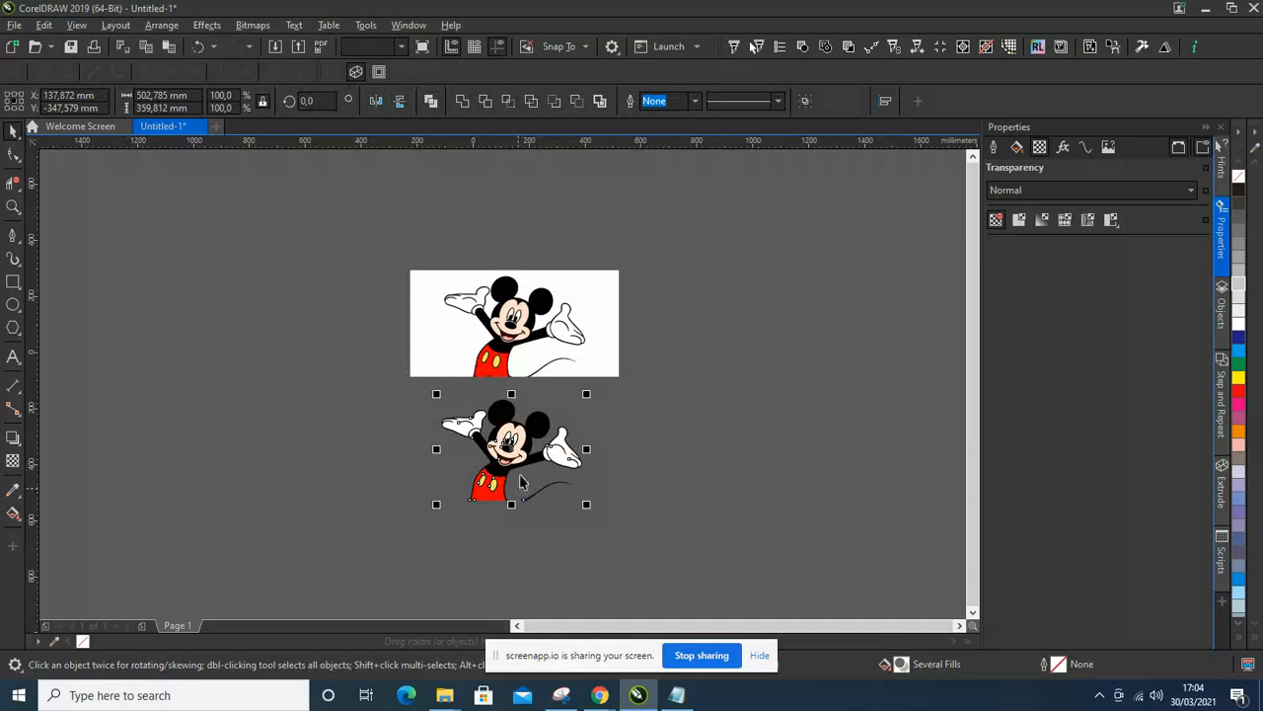
pyautogui.moveTo(520, 457); pyautogui.dragTo(685, 456)
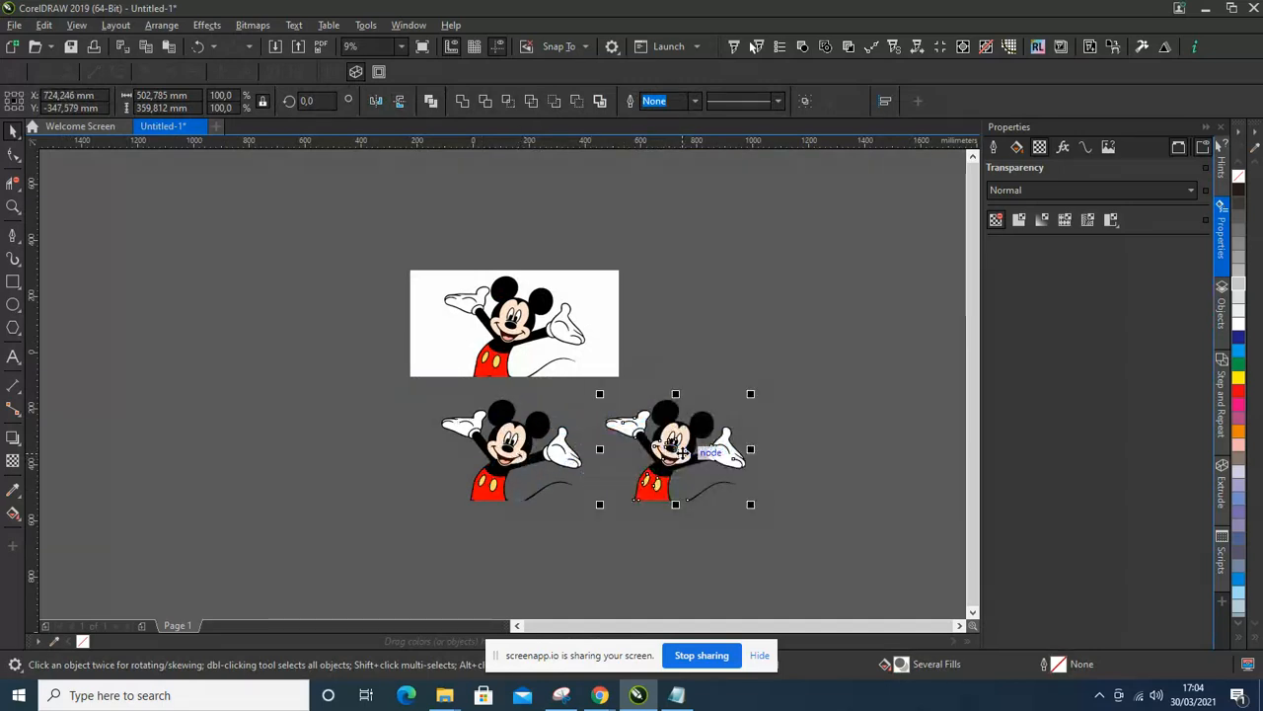
# - Remove the fill from the duplicated Mickey Mouse shapes and give them a Hairline outline
pyautogui.click(1238, 176)
pyautogui.click(993, 149)
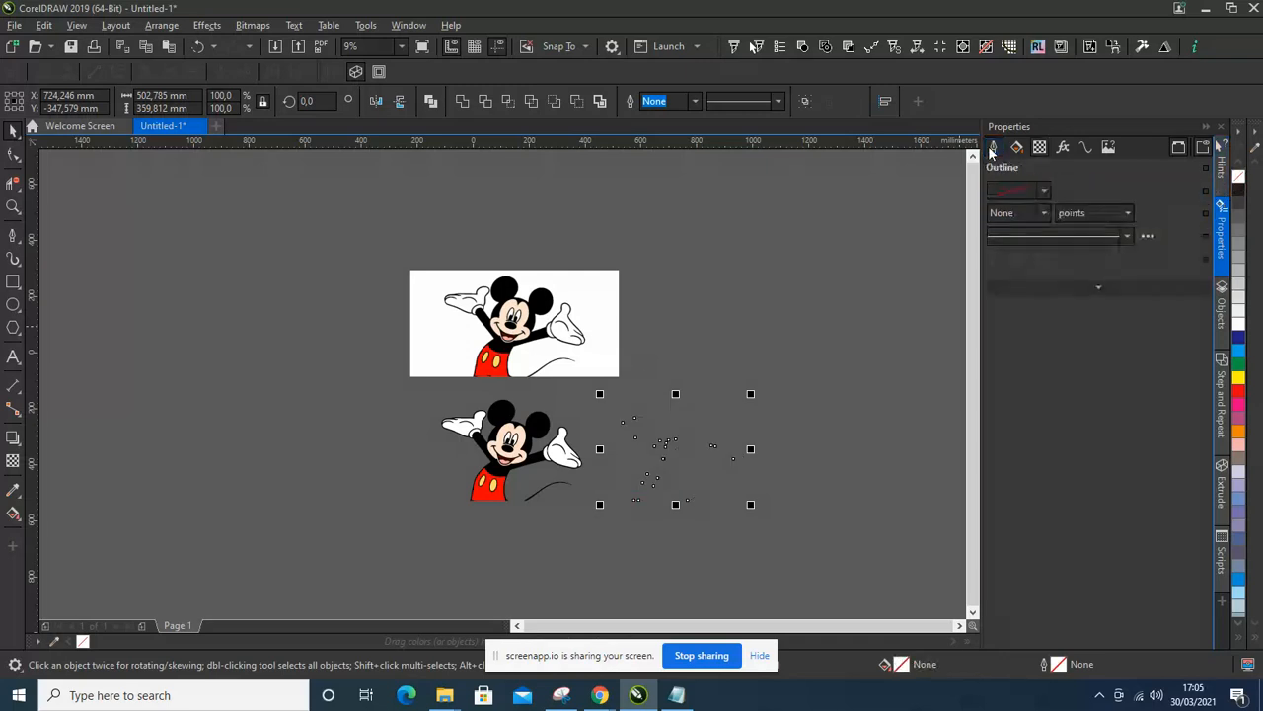
pyautogui.click(1043, 212)
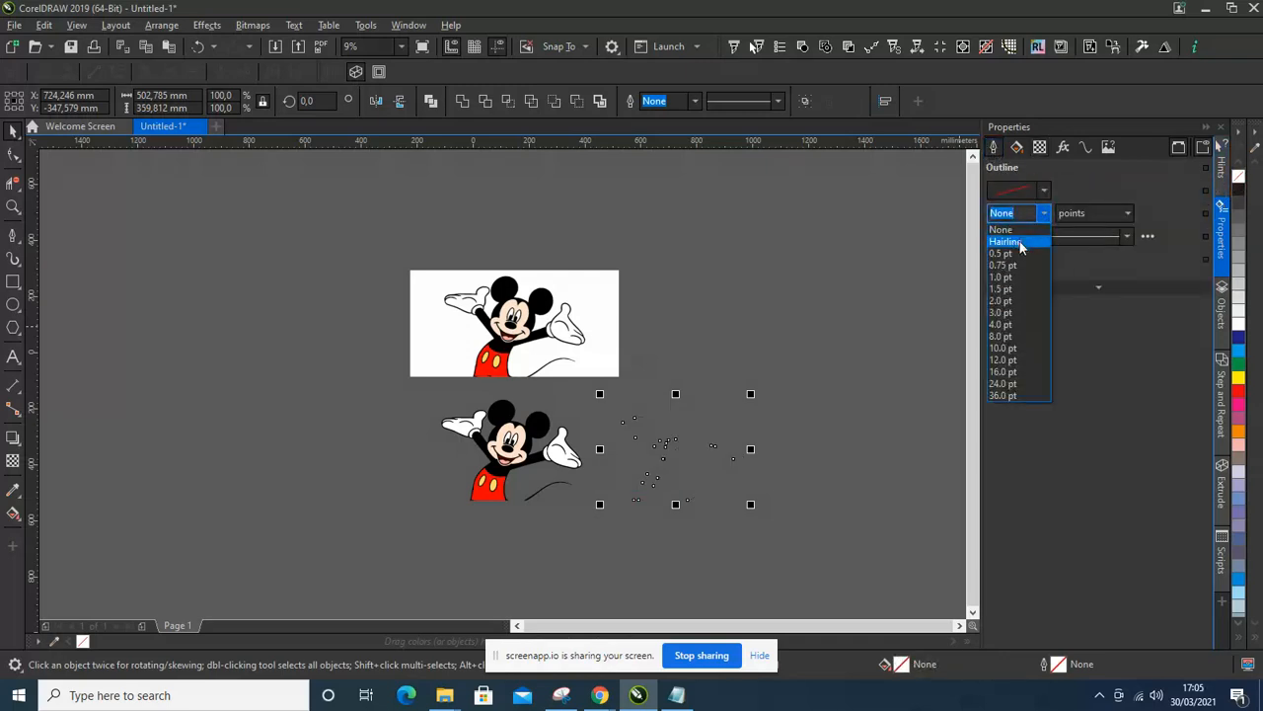
pyautogui.click(1023, 244)
# - Move the hairline copy slightly up and closer to the coloured tracing, to about X 693, Y -307 mm
pyautogui.scroll(4, 667, 438)
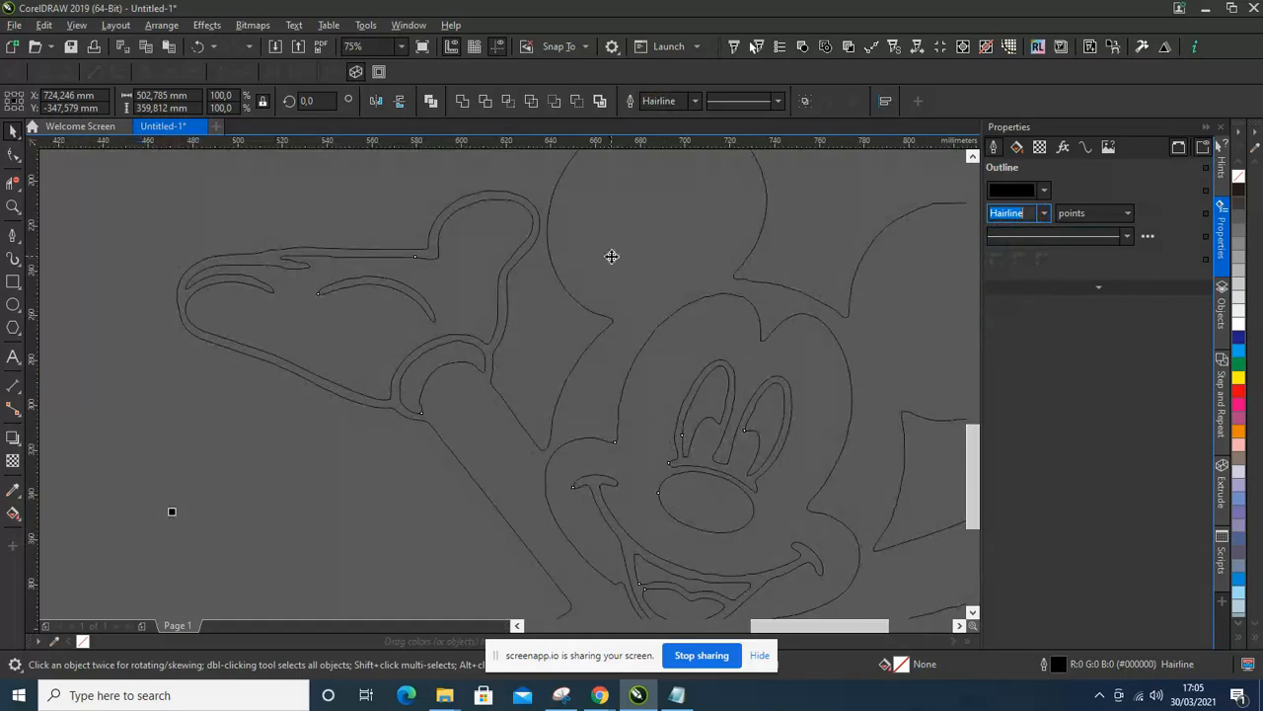
pyautogui.scroll(-2, 607, 262)
pyautogui.moveTo(632, 288); pyautogui.dragTo(614, 264)
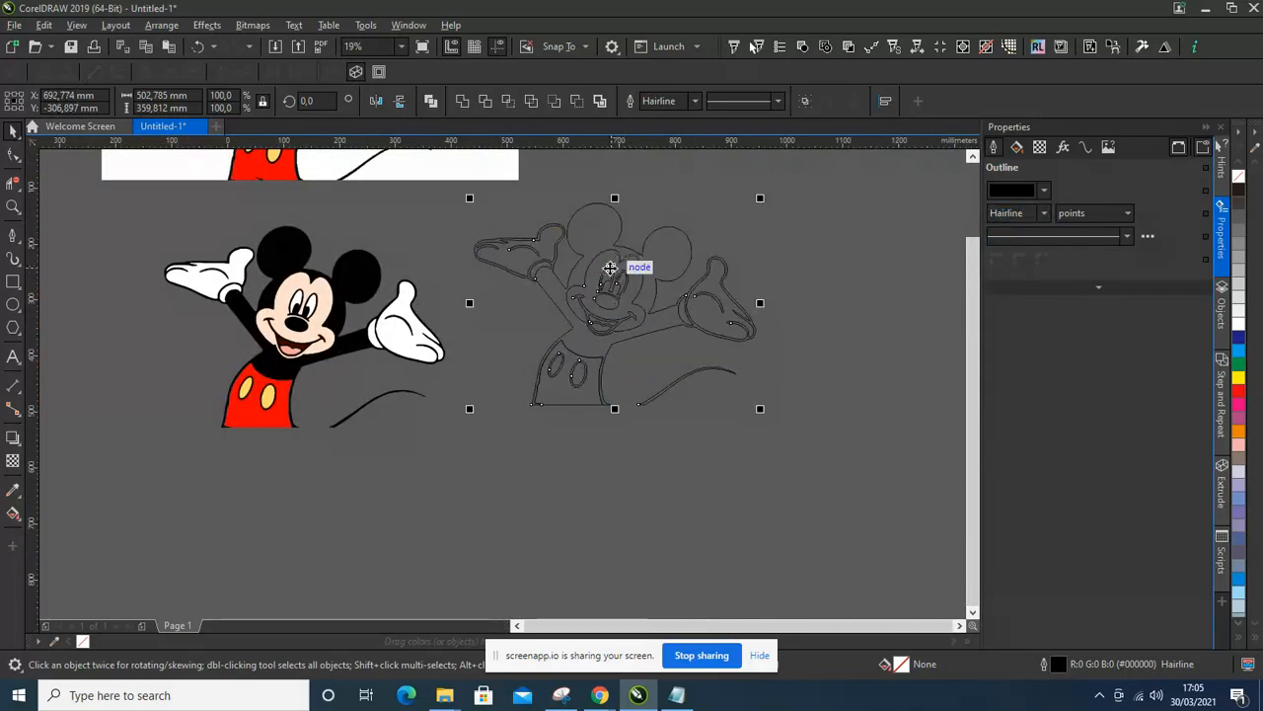
# - Examine the hairline curves of the copy's raised hand and face up close
pyautogui.scroll(2, 523, 228)
pyautogui.scroll(4, 523, 228)
pyautogui.click(523, 218)
pyautogui.scroll(-4, 523, 218)
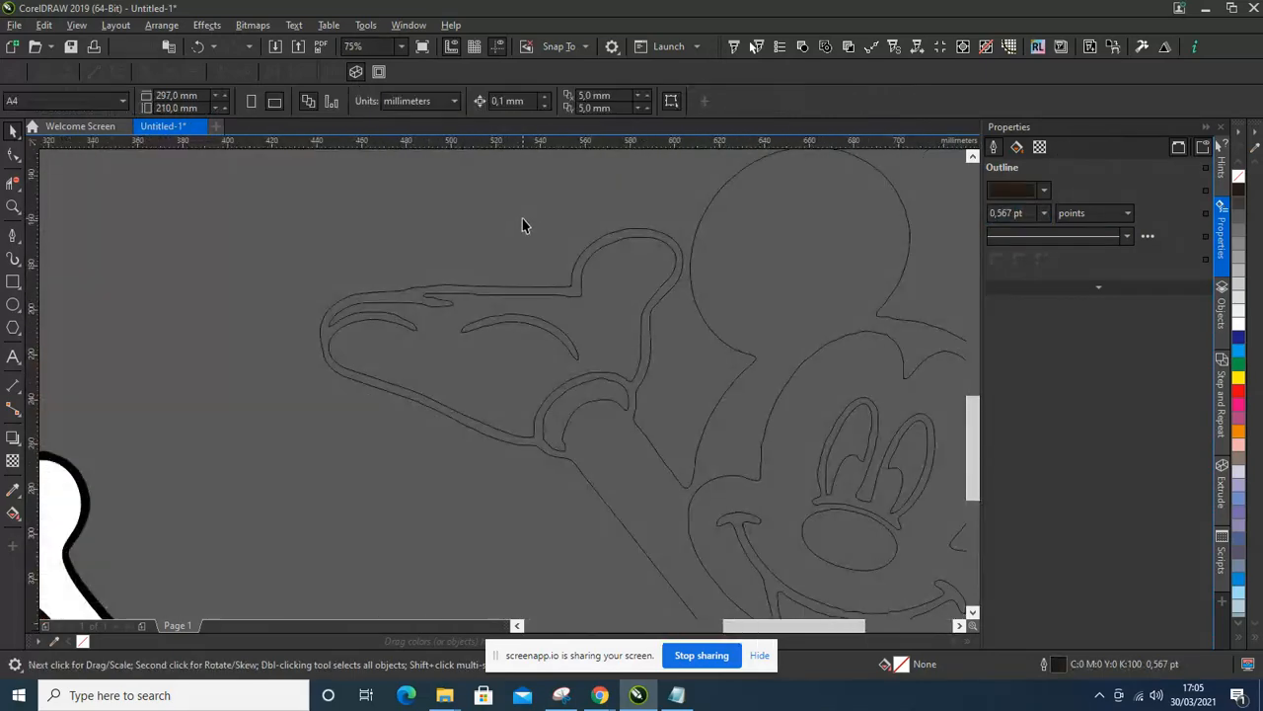
pyautogui.scroll(5, 483, 264)
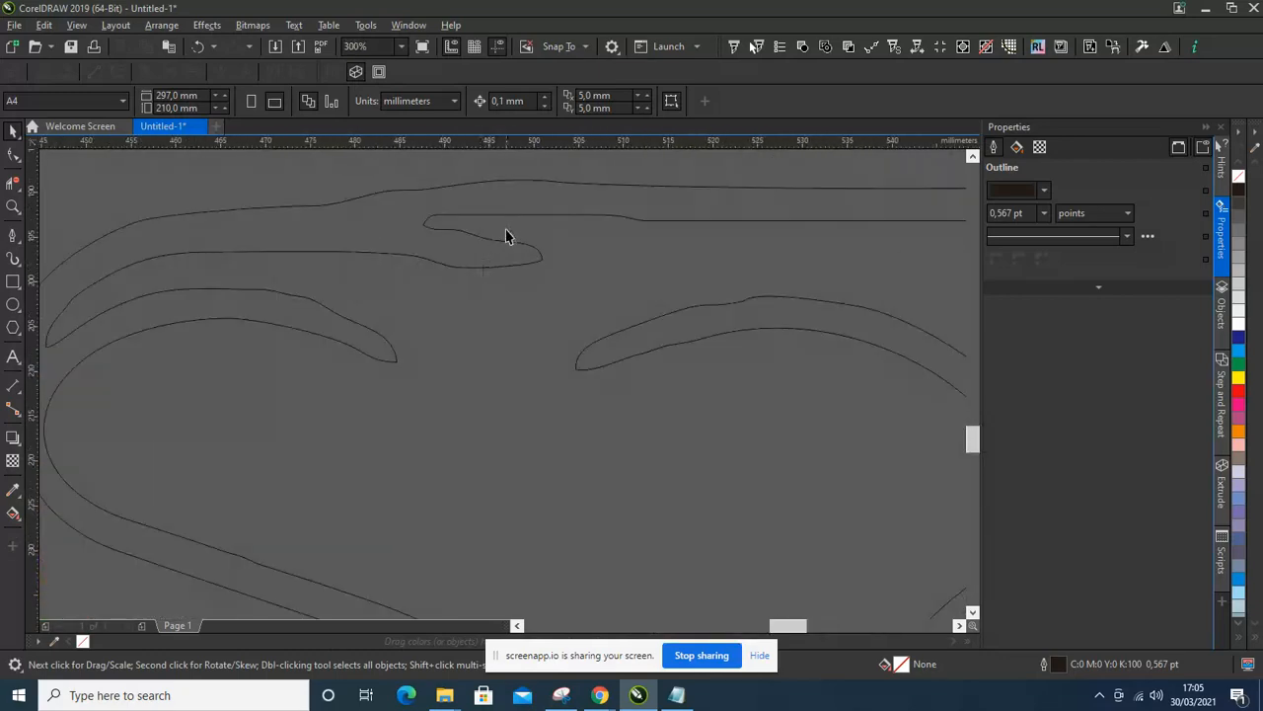
pyautogui.scroll(-3, 414, 249)
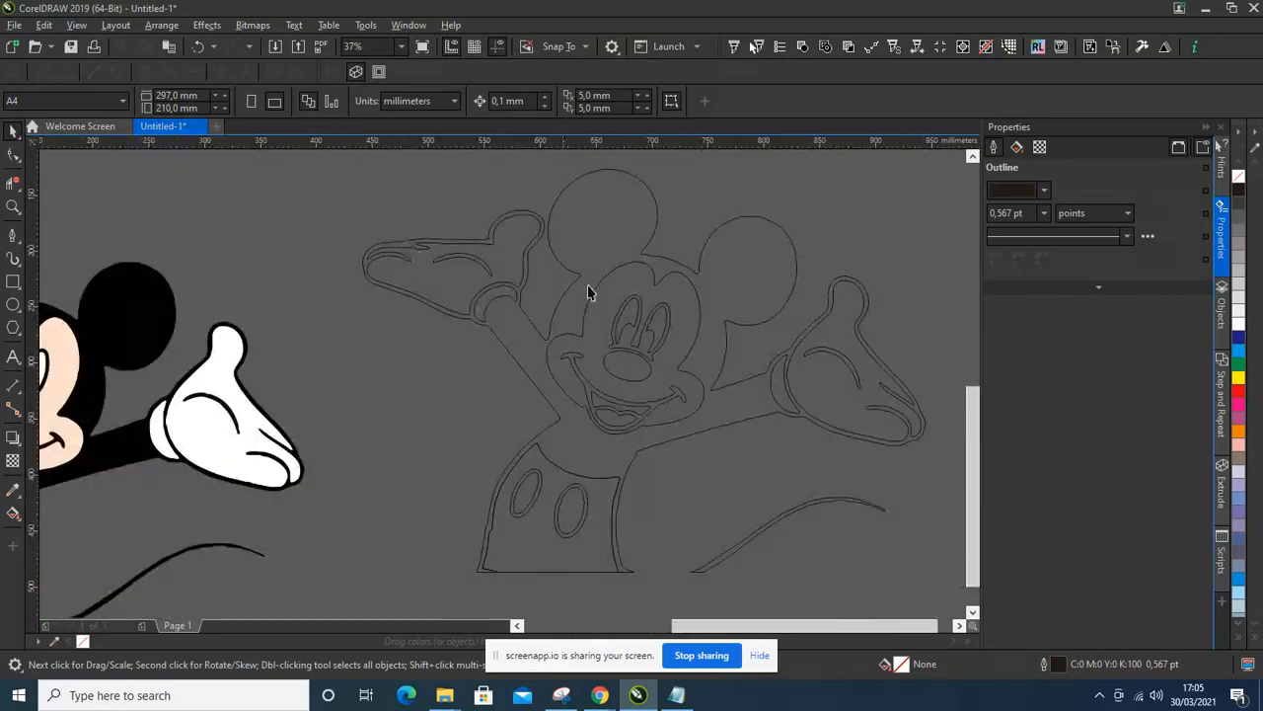
pyautogui.scroll(4, 636, 326)
pyautogui.scroll(-2, 552, 320)
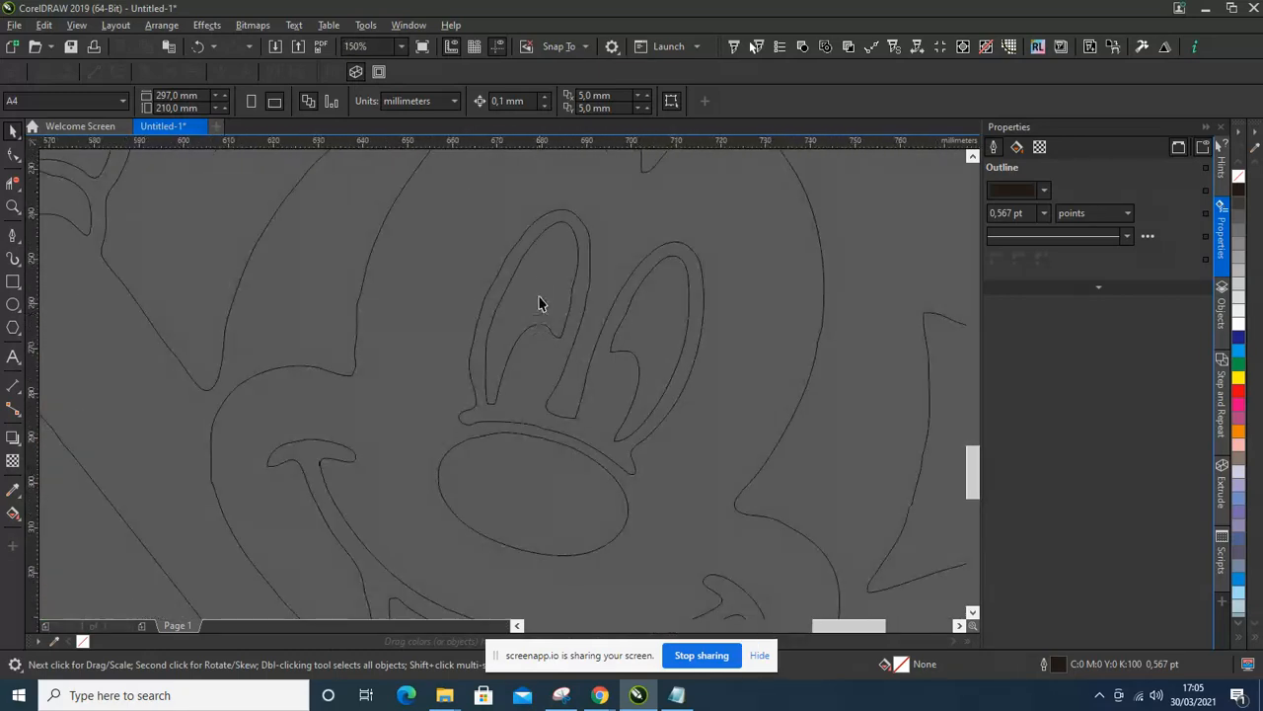
# - Open the eye outline for node editing and delete the surplus nodes along the outer side of the left eye
pyautogui.click(515, 244)
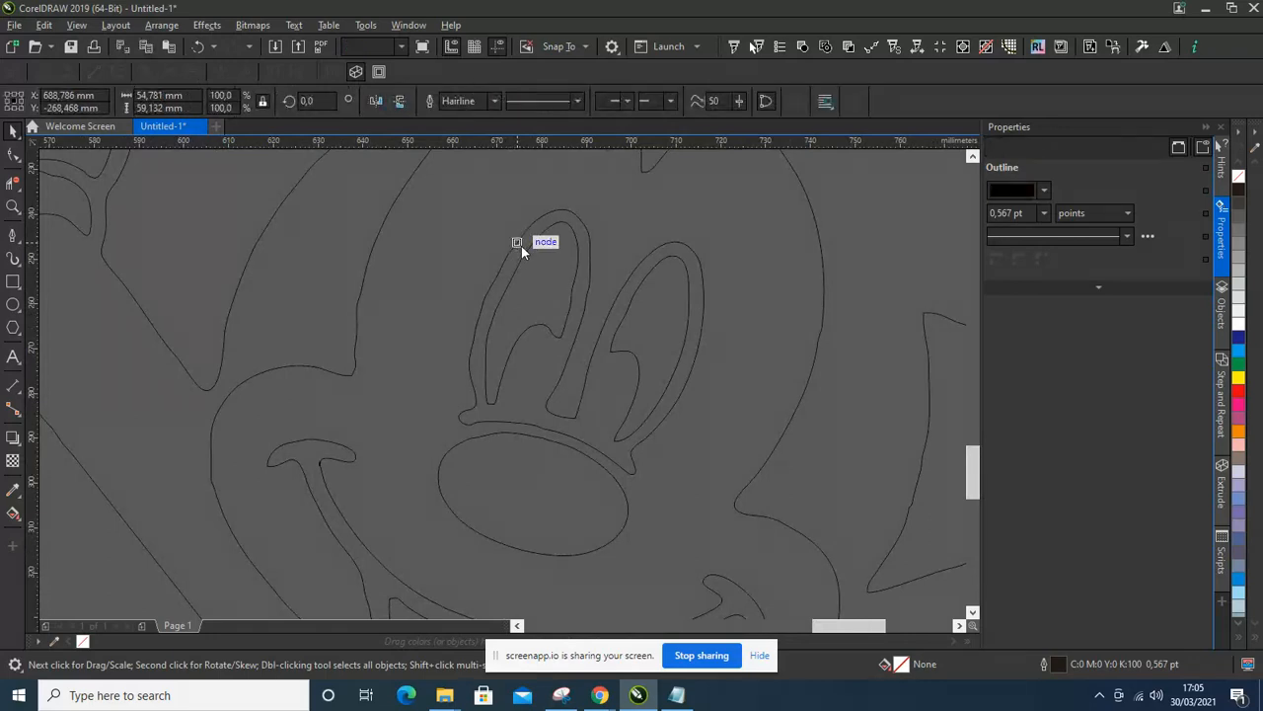
pyautogui.doubleClick(521, 246)
pyautogui.scroll(2, 521, 245)
pyautogui.doubleClick(513, 239)
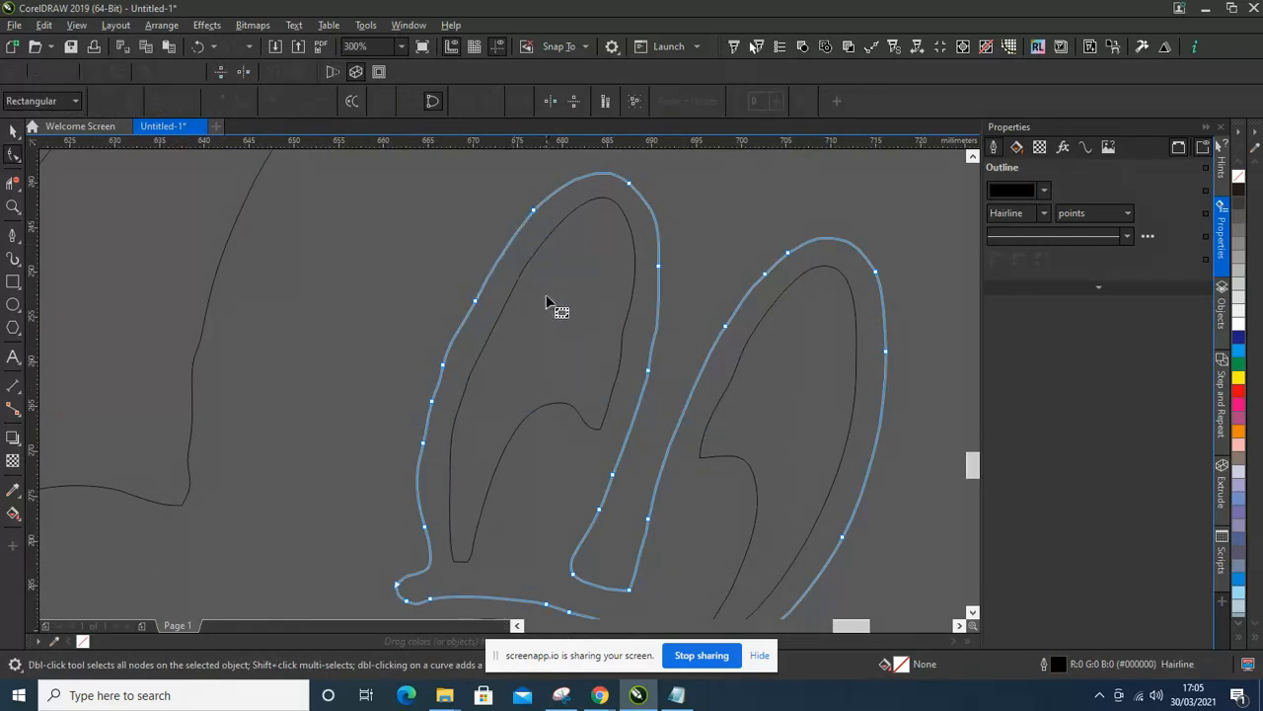
pyautogui.doubleClick(477, 301)
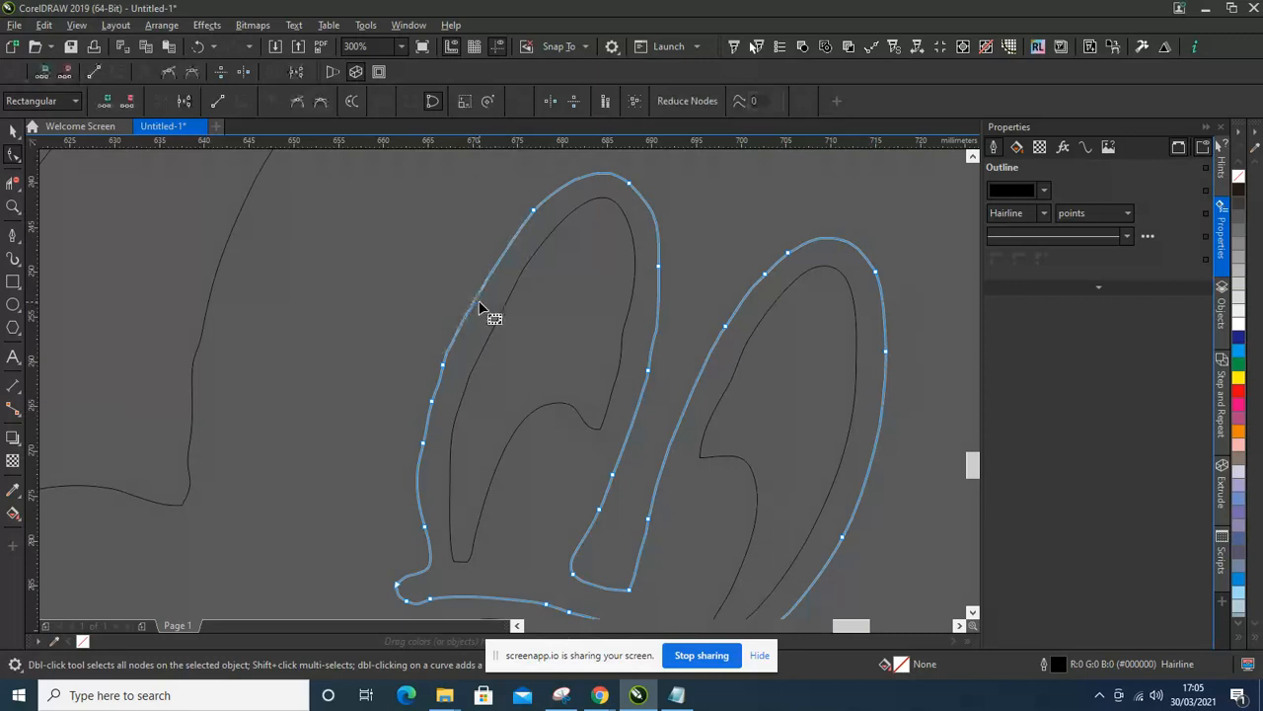
pyautogui.doubleClick(443, 366)
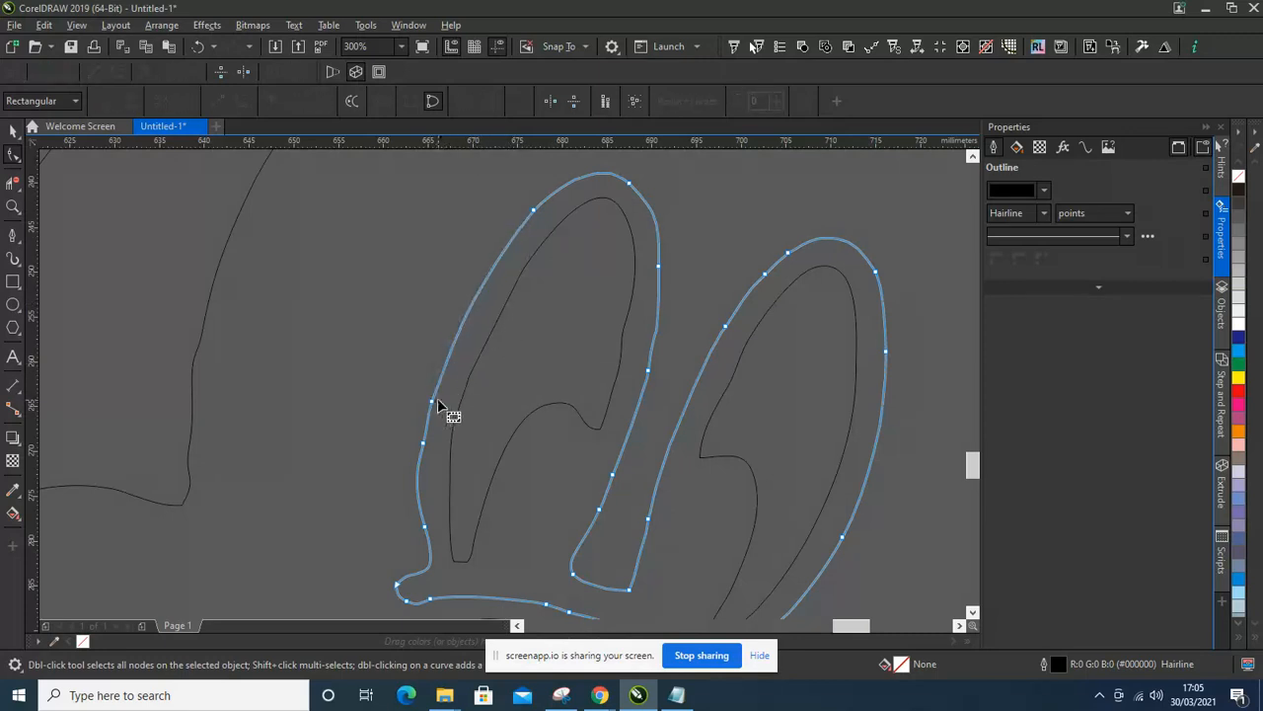
pyautogui.doubleClick(425, 445)
# - Delete the surplus nodes from the rest of the eye outline, between the eyes, around the right eye and along the lower edge
pyautogui.scroll(-2, 508, 329)
pyautogui.scroll(5, 542, 258)
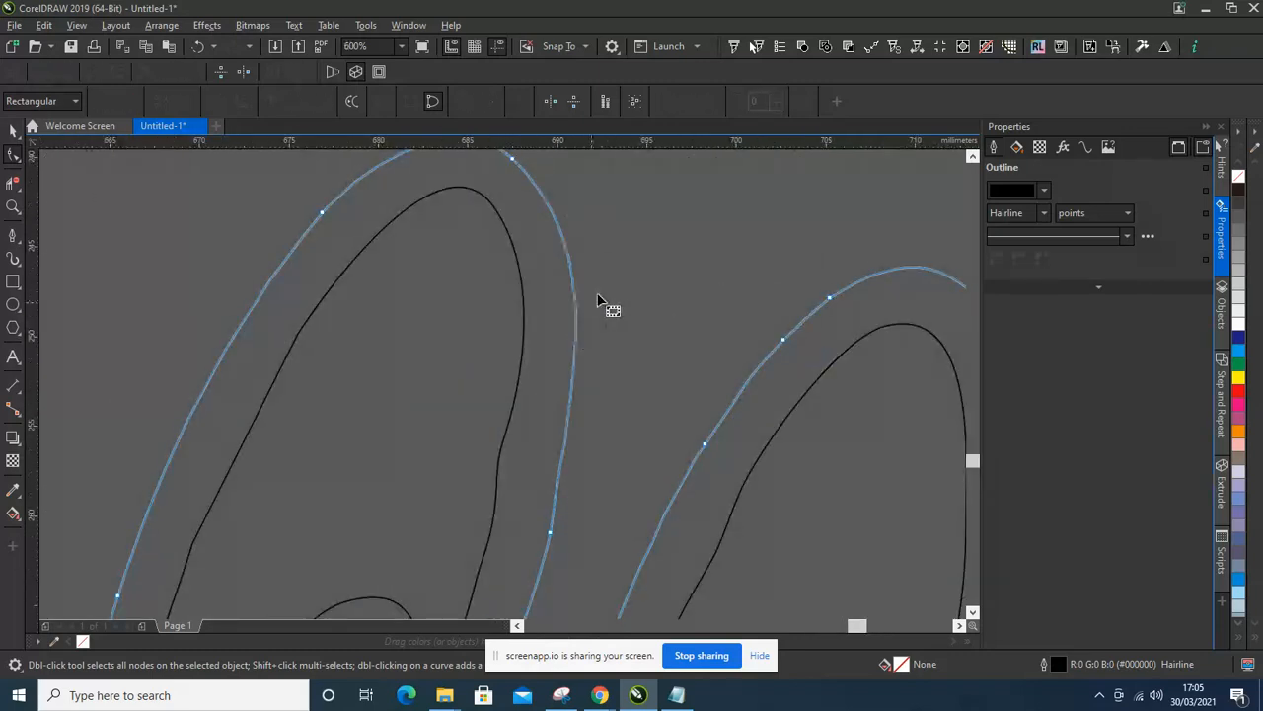
pyautogui.scroll(-2, 592, 318)
pyautogui.scroll(-2, 582, 444)
pyautogui.scroll(3, 544, 415)
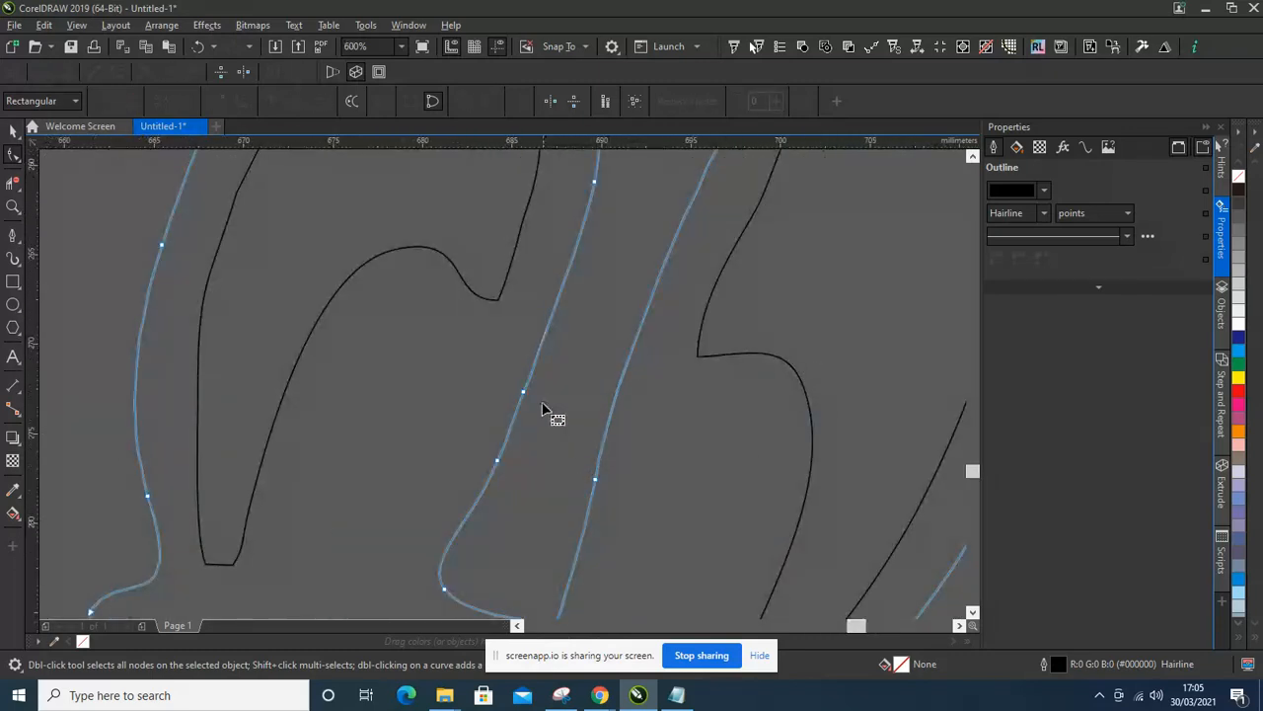
pyautogui.scroll(-2, 539, 395)
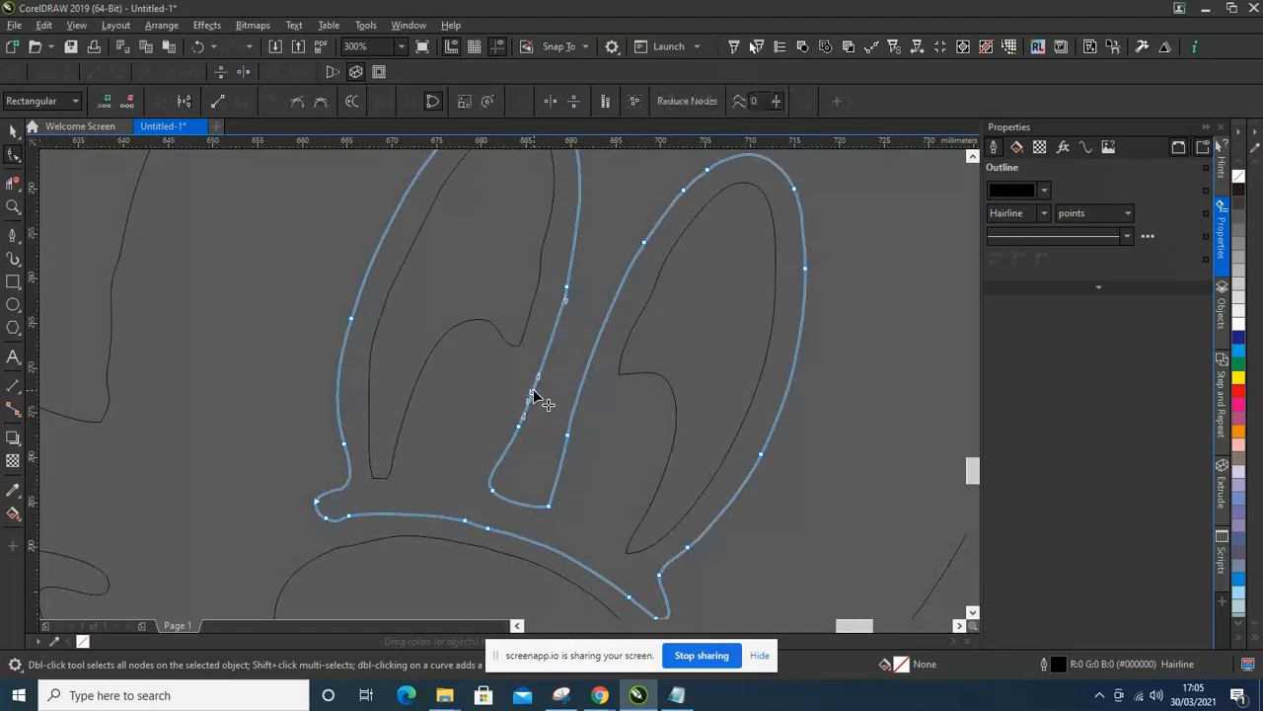
pyautogui.scroll(-2, 559, 407)
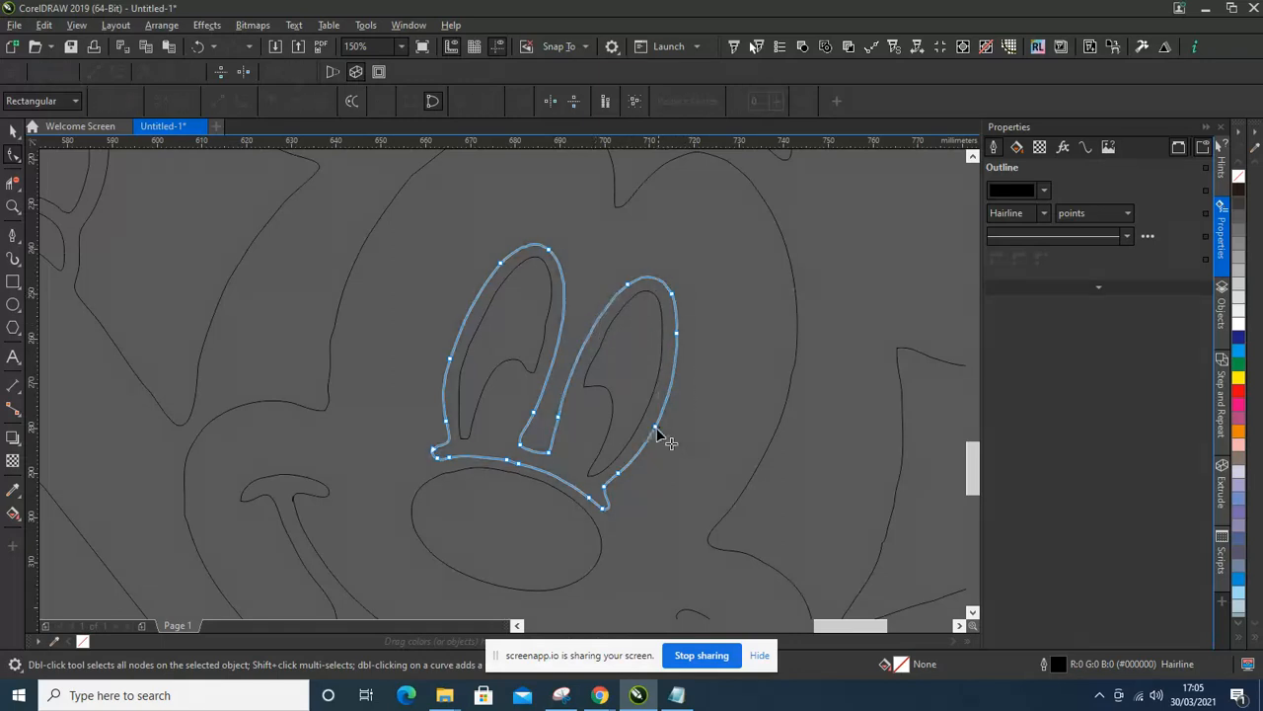
pyautogui.scroll(1, 517, 482)
pyautogui.moveTo(502, 444); pyautogui.dragTo(520, 454)
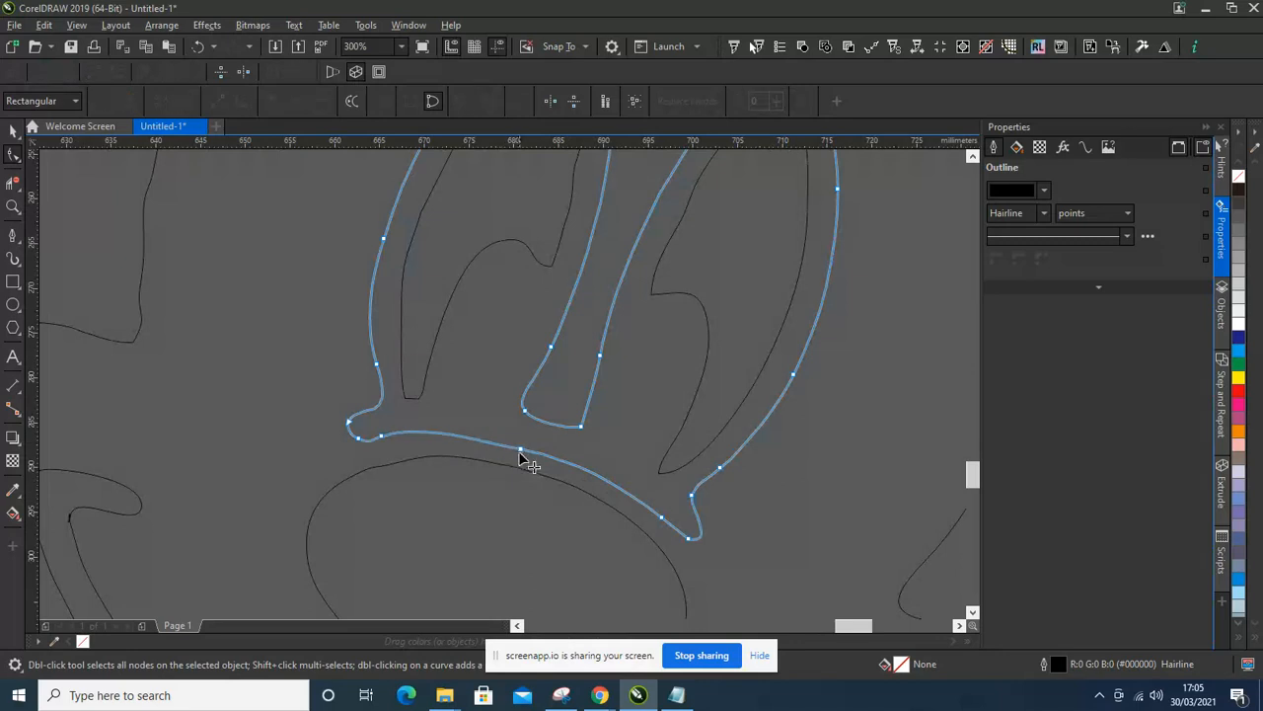
# - Delete the surplus nodes along the upper edge of the oval nose outline
pyautogui.scroll(-3, 570, 424)
pyautogui.click(566, 427)
pyautogui.scroll(2, 566, 426)
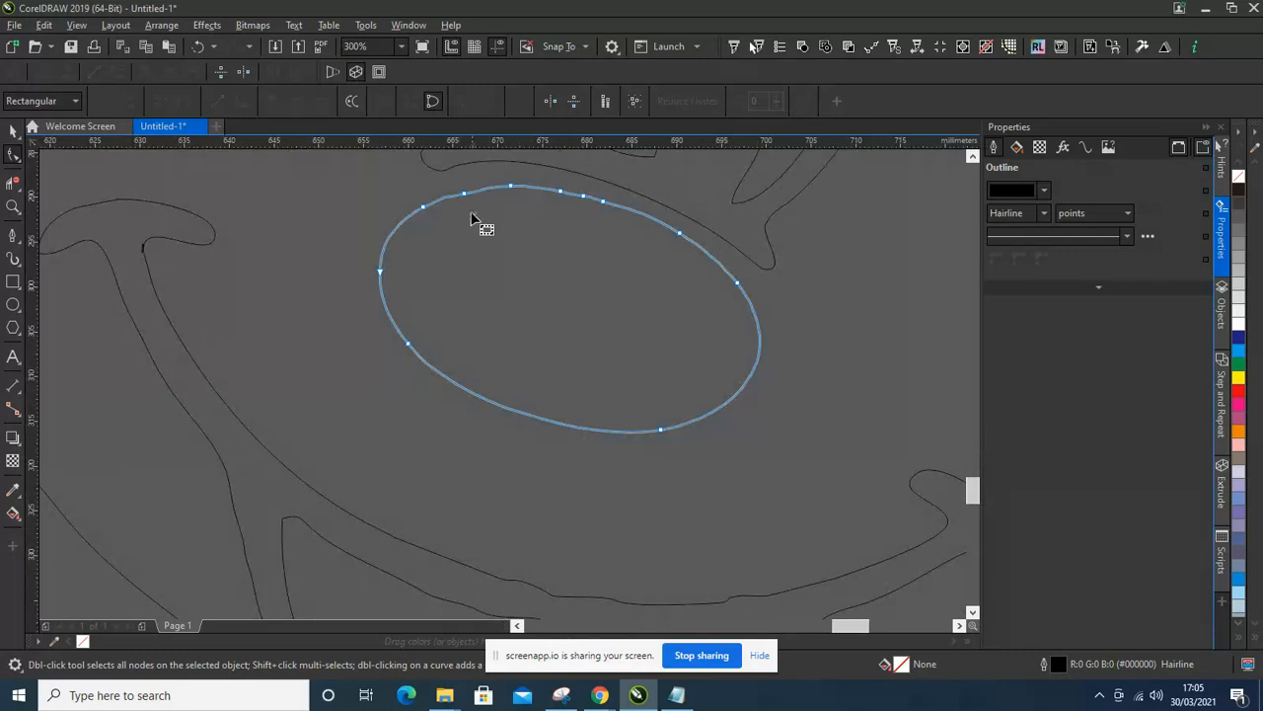
pyautogui.doubleClick(465, 195)
pyautogui.doubleClick(583, 196)
pyautogui.doubleClick(603, 201)
pyautogui.doubleClick(423, 206)
pyautogui.doubleClick(511, 186)
# - Delete the stray node that forms a tiny loop where the smile line meets the cheek crease
pyautogui.scroll(-2, 580, 295)
pyautogui.scroll(3, 363, 263)
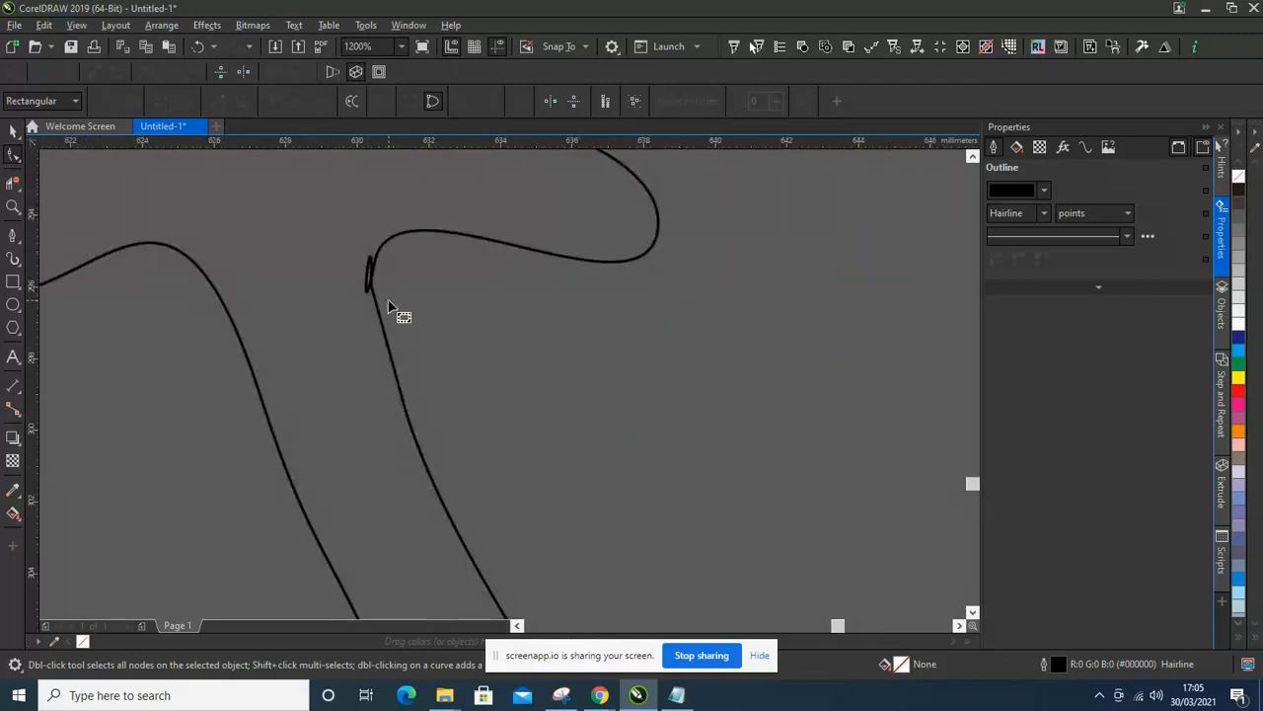
pyautogui.click(374, 264)
pyautogui.click(374, 264)
pyautogui.press('Delete')
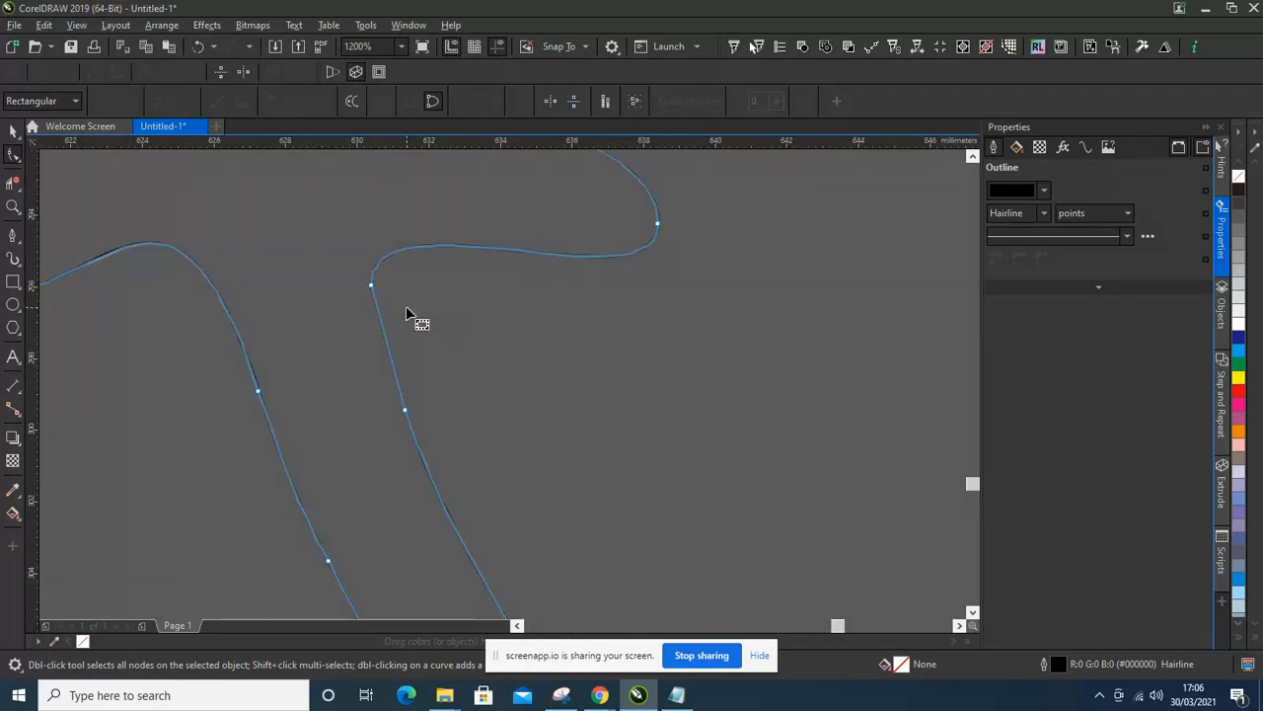
pyautogui.scroll(-3, 448, 251)
pyautogui.scroll(2, 424, 247)
pyautogui.scroll(1, 411, 226)
pyautogui.scroll(-1, 408, 225)
pyautogui.scroll(-1, 408, 226)
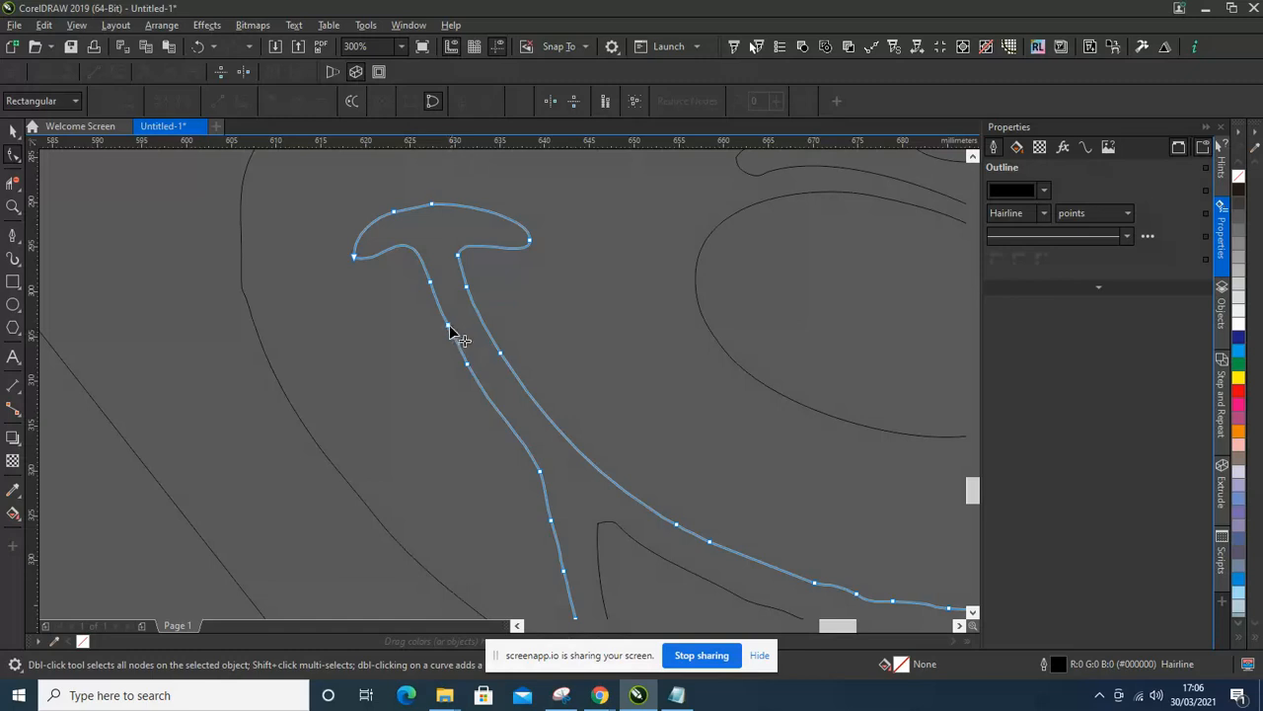
# - Delete the surplus nodes along the rounded lower curve of the mouth outline
pyautogui.scroll(-2, 387, 322)
pyautogui.scroll(2, 501, 406)
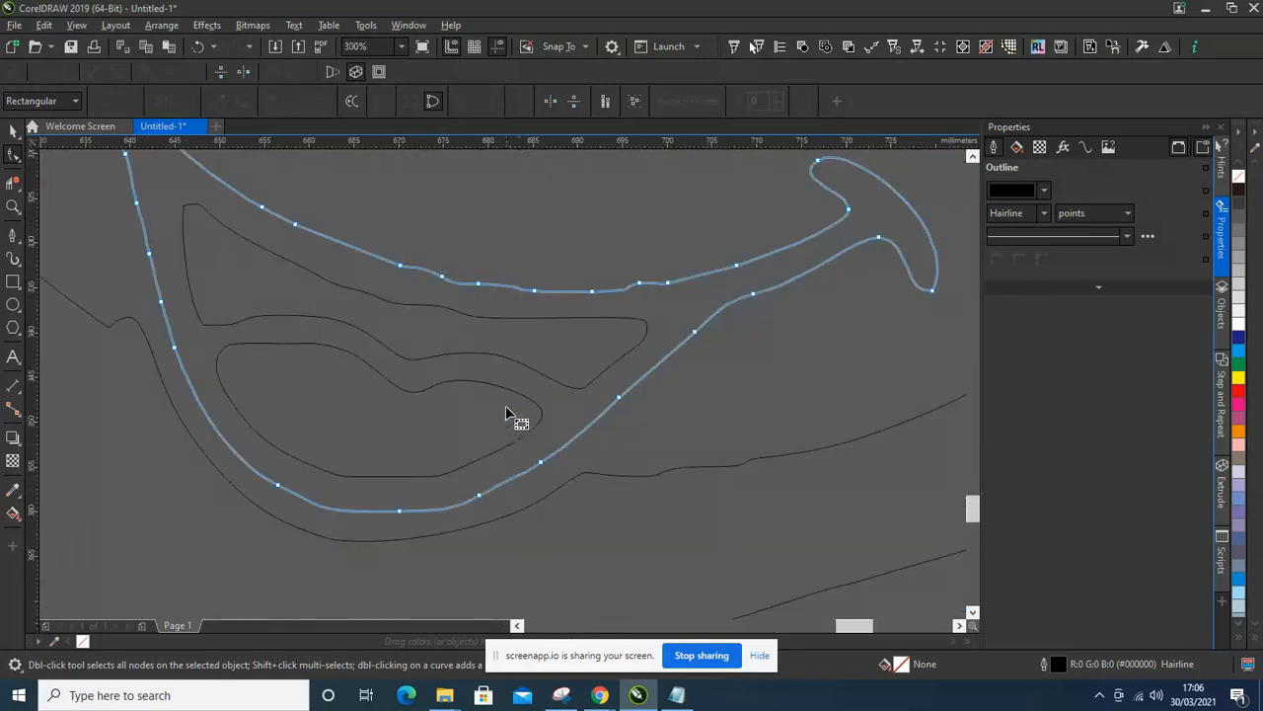
pyautogui.doubleClick(278, 486)
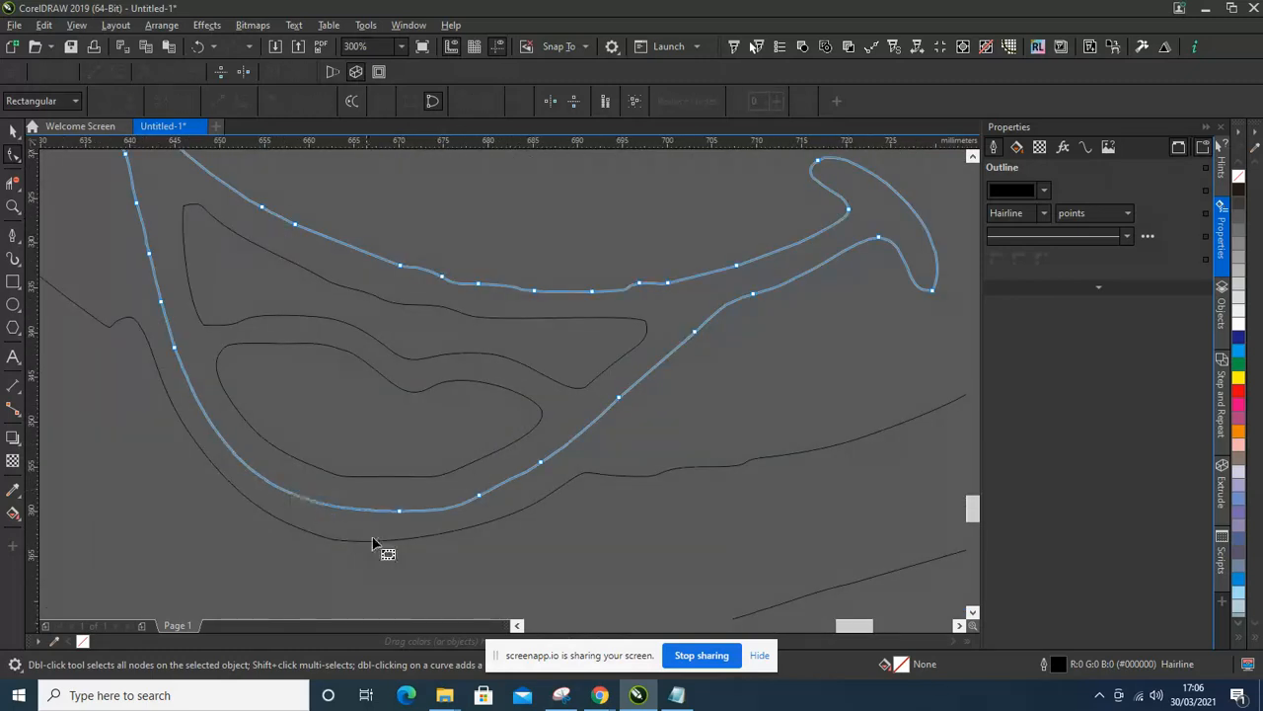
pyautogui.doubleClick(399, 512)
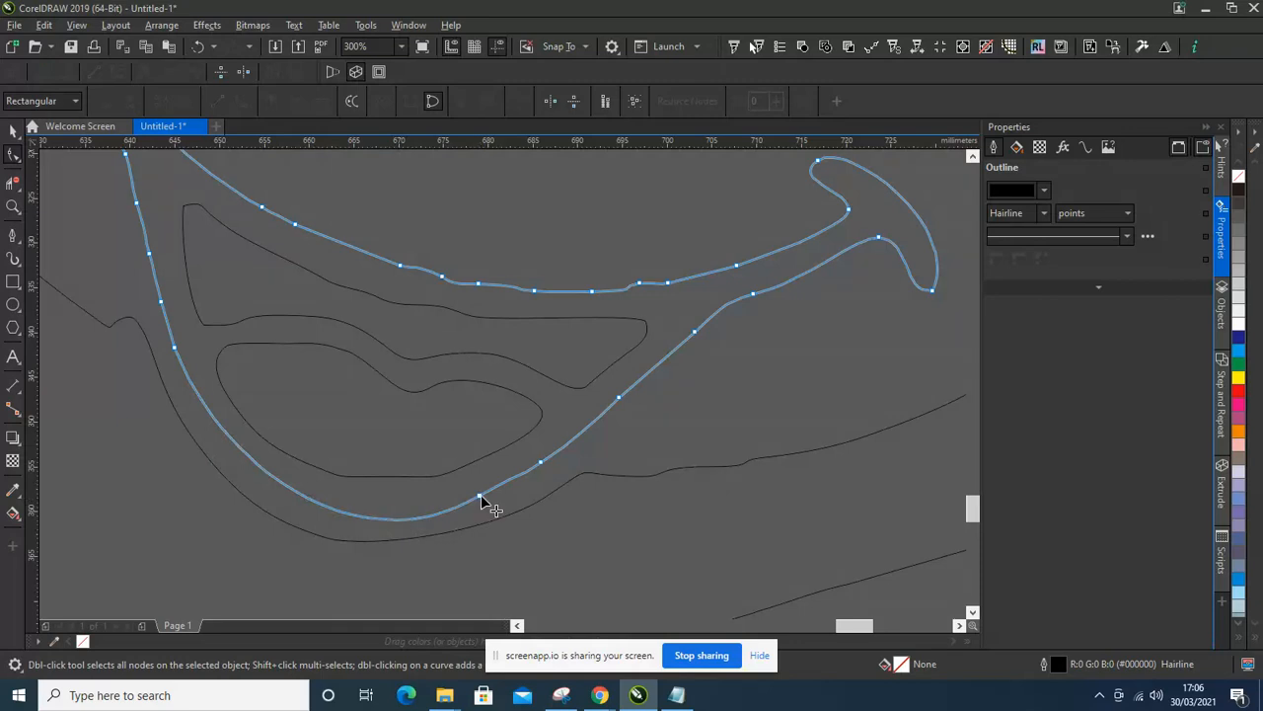
pyautogui.doubleClick(480, 496)
# - Delete the surplus nodes along the smile line that forms the upper edge of the mouth outline
pyautogui.doubleClick(400, 267)
pyautogui.doubleClick(441, 277)
pyautogui.doubleClick(478, 284)
pyautogui.doubleClick(641, 284)
pyautogui.doubleClick(593, 293)
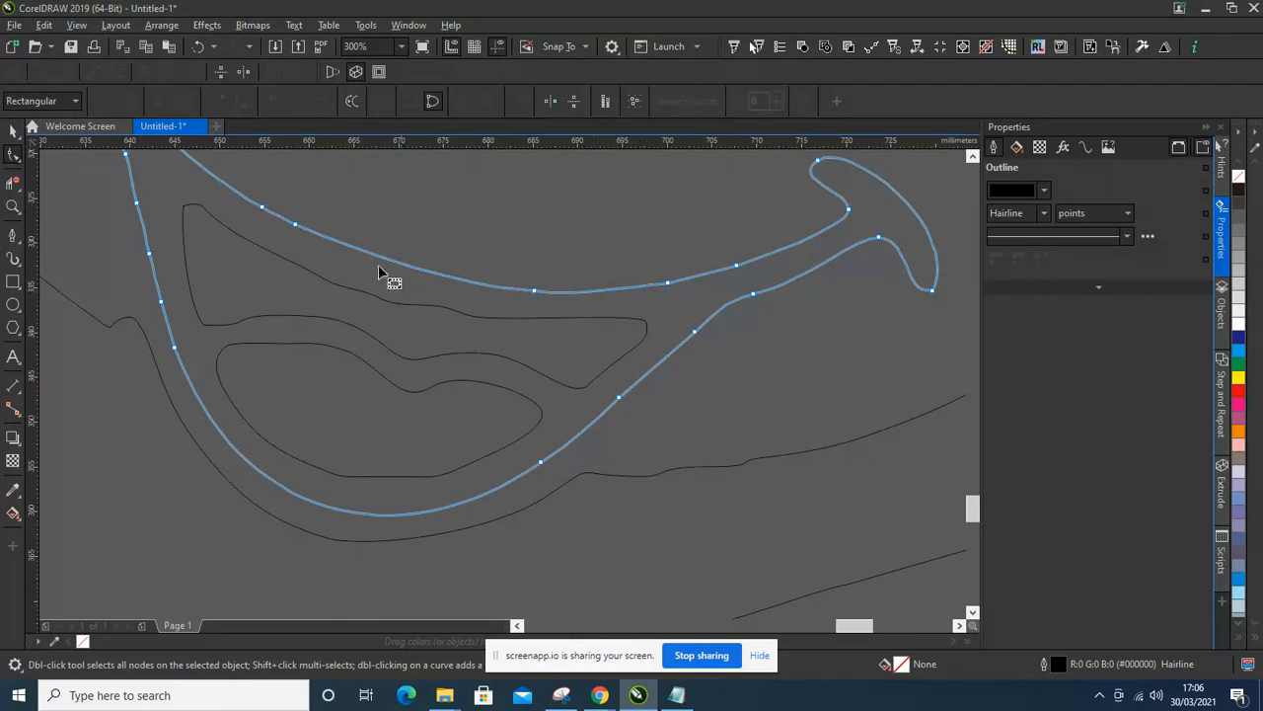
pyautogui.doubleClick(262, 208)
# - Delete the surplus nodes along the upper left side of the mouth outline
pyautogui.doubleClick(148, 253)
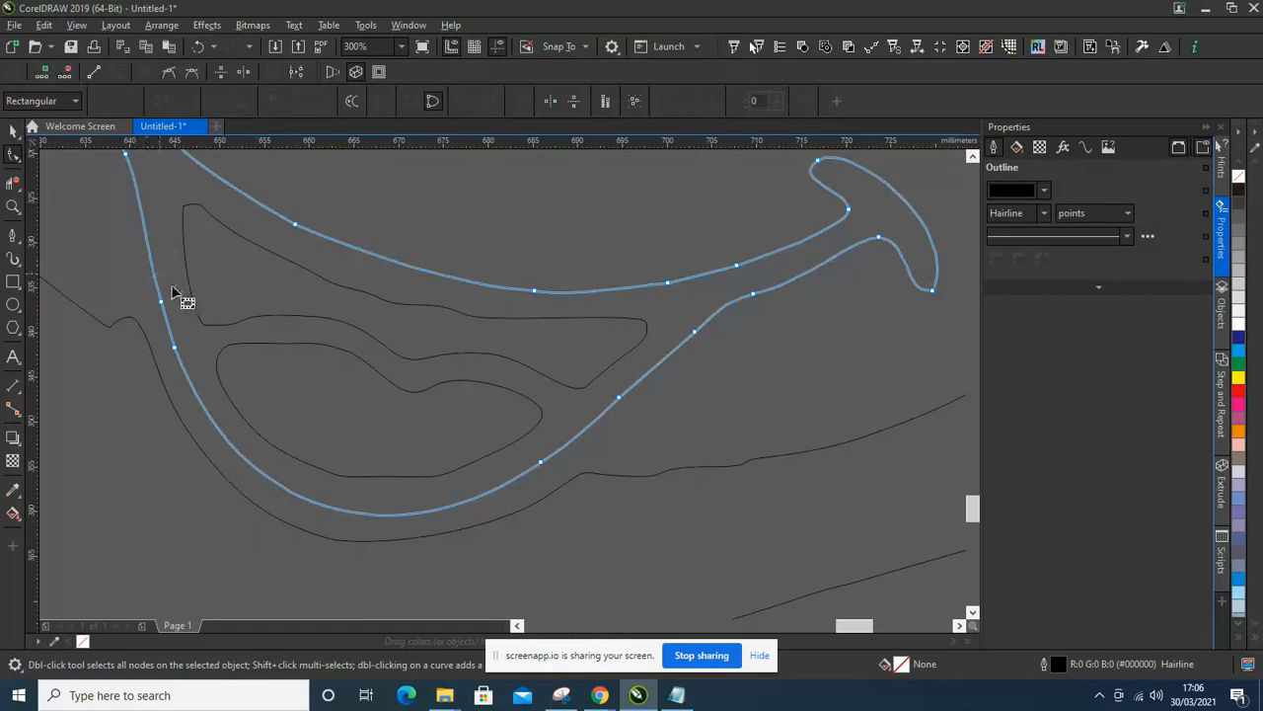
pyautogui.doubleClick(160, 302)
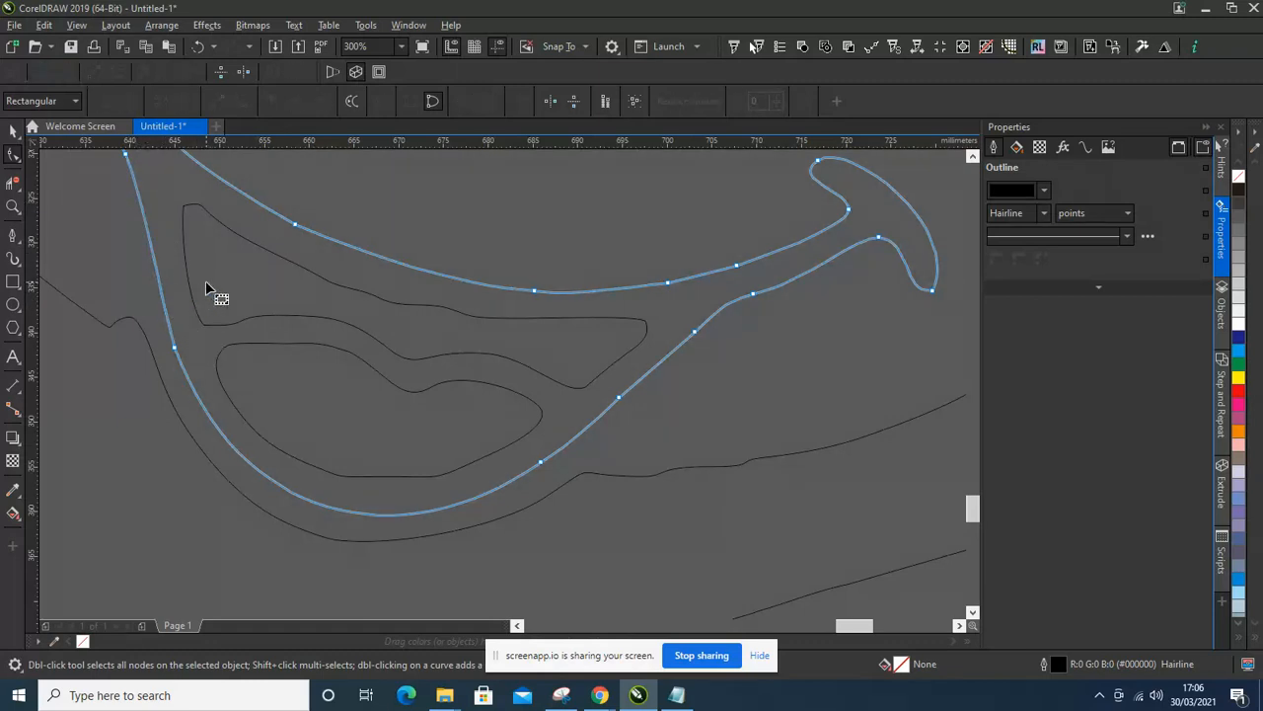
pyautogui.scroll(-1, 205, 280)
pyautogui.scroll(1, 478, 302)
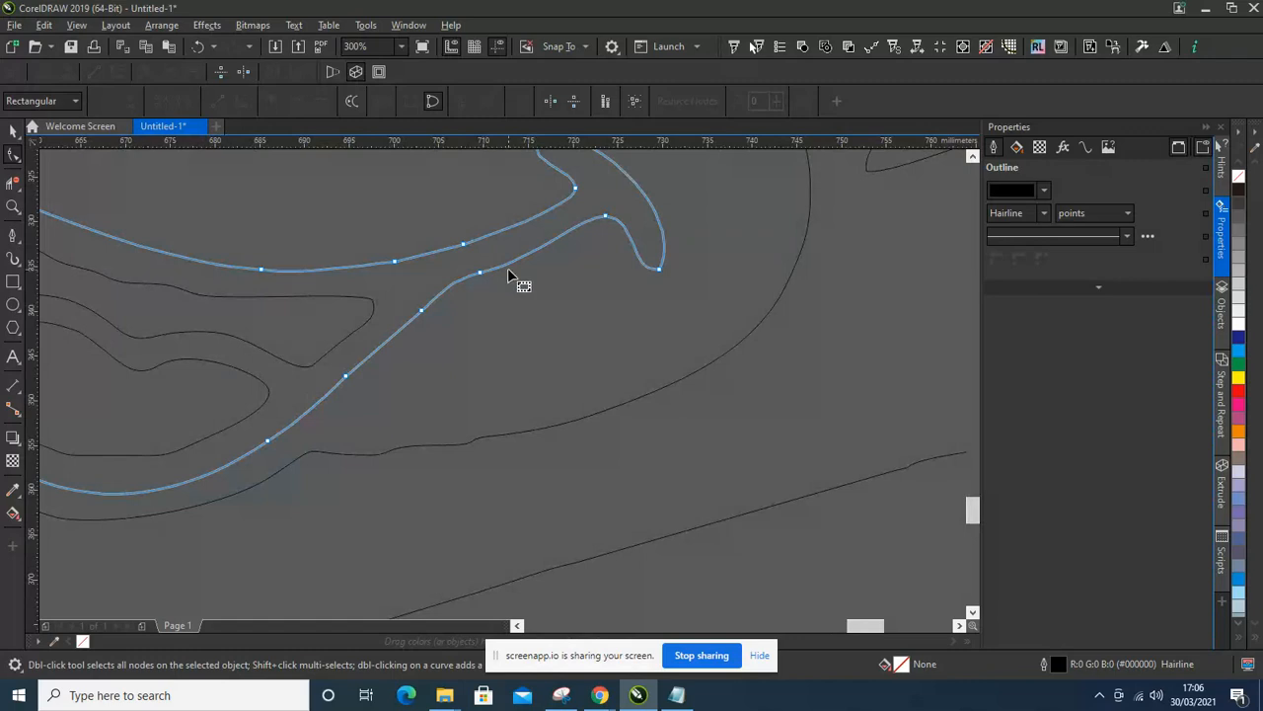
# - Select the separate shorts shape that duplicates the inner edge of the body outline and delete it
pyautogui.scroll(-2, 585, 292)
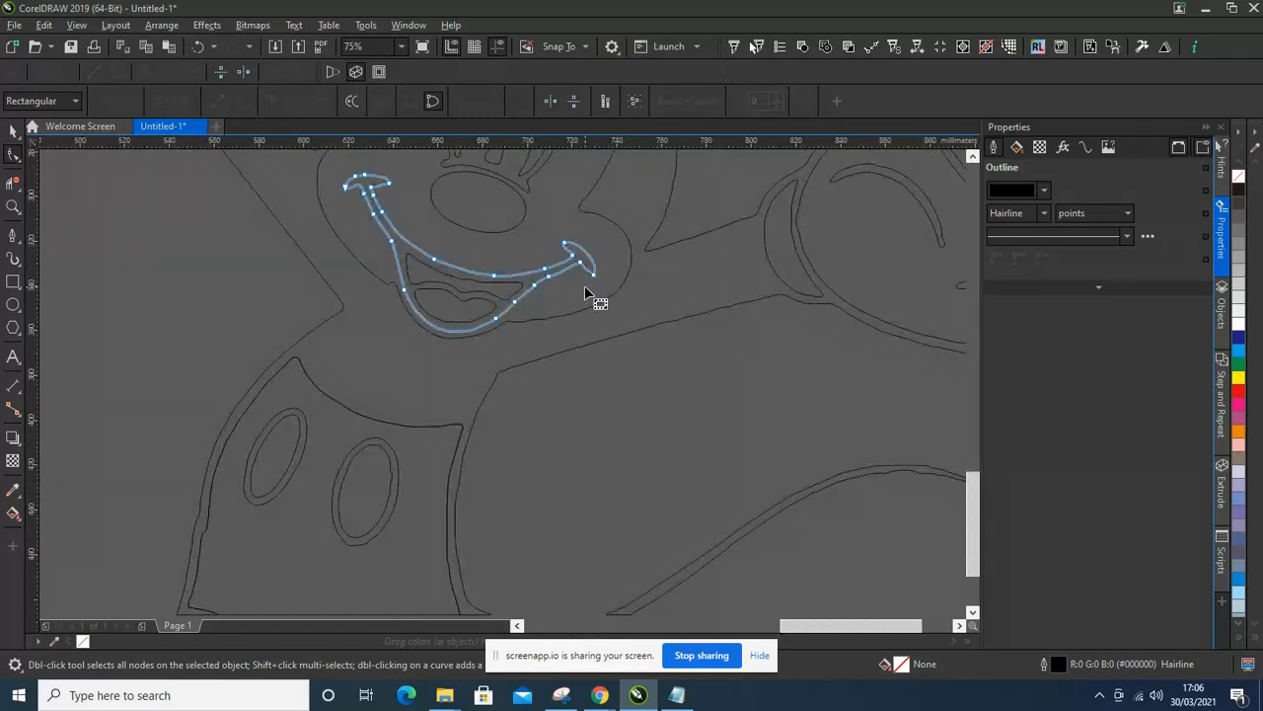
pyautogui.scroll(-1, 584, 301)
pyautogui.scroll(2, 521, 404)
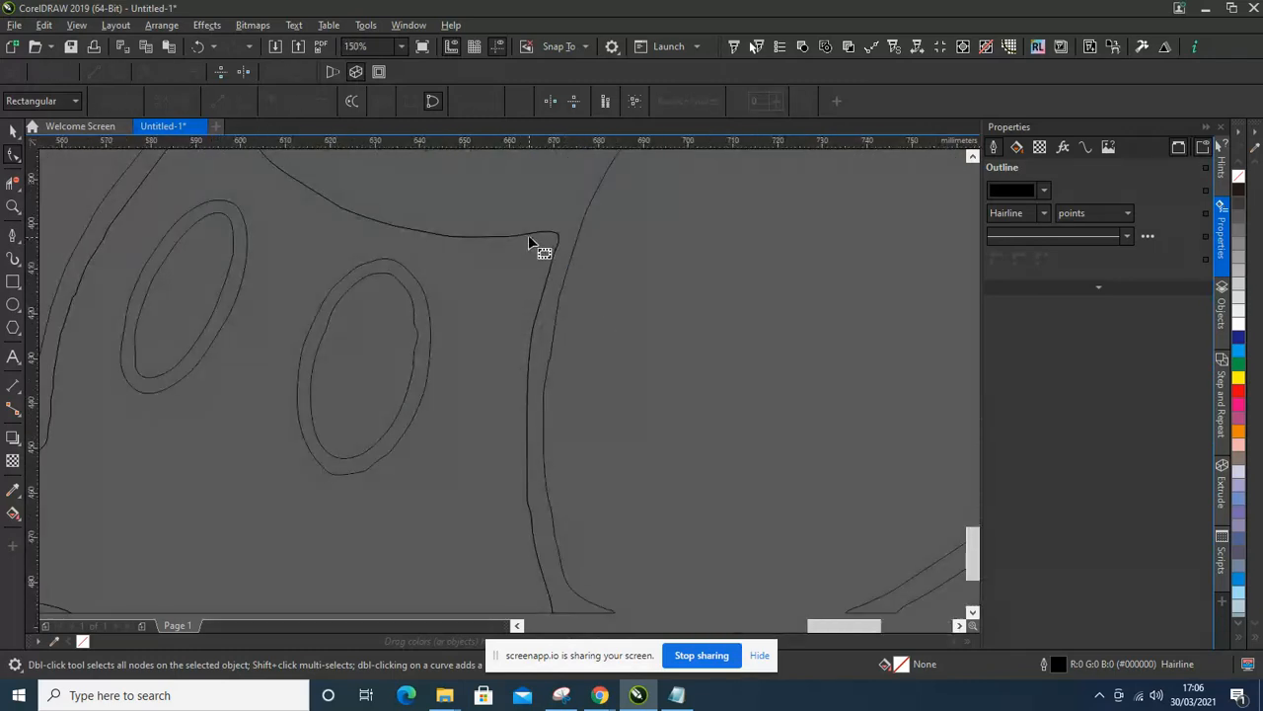
pyautogui.scroll(-2, 529, 231)
pyautogui.press('space')
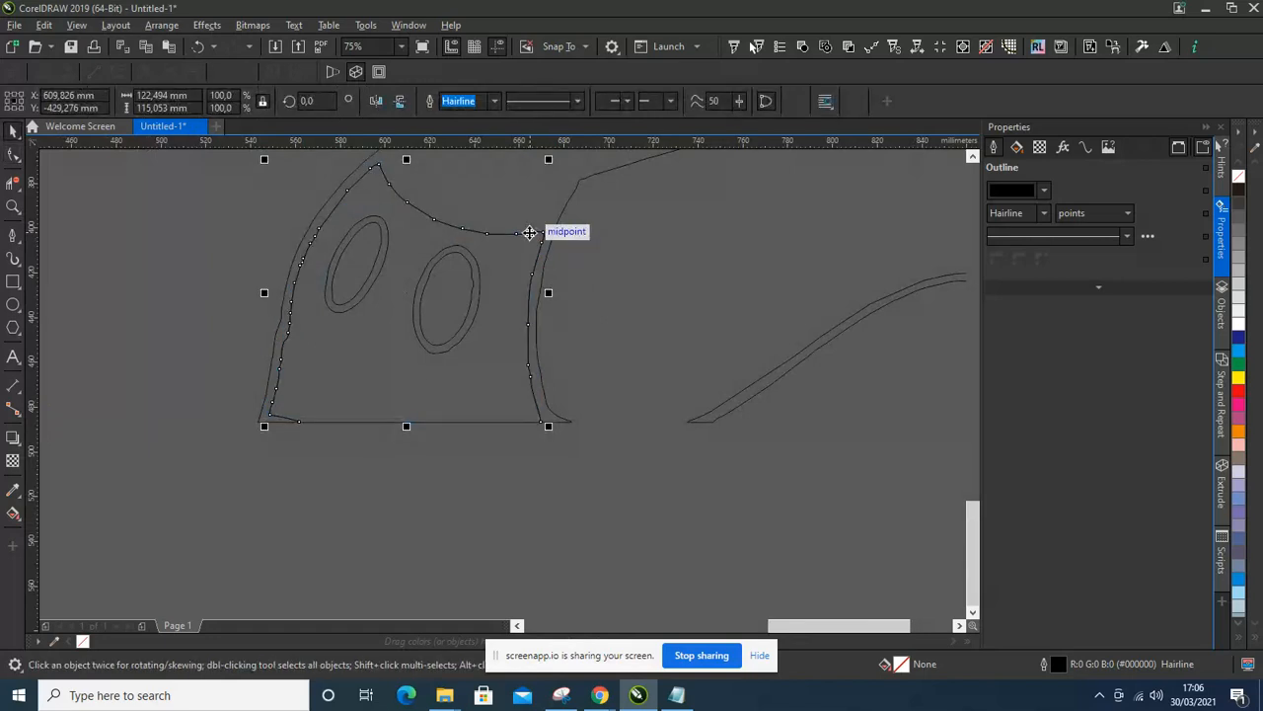
pyautogui.press('Escape')
pyautogui.click(531, 237)
pyautogui.press('Escape')
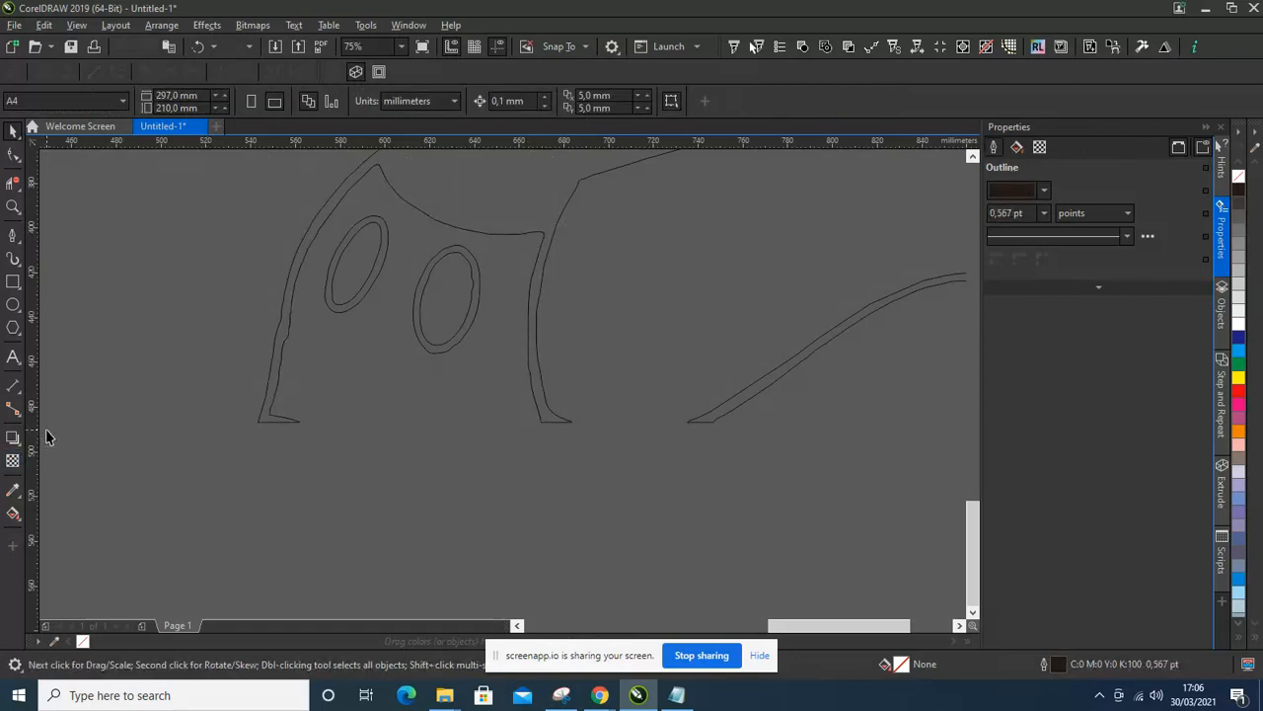
# - Draw a straight horizontal Freehand line about 108 mm long across the open bottom of the shorts
pyautogui.click(23, 245)
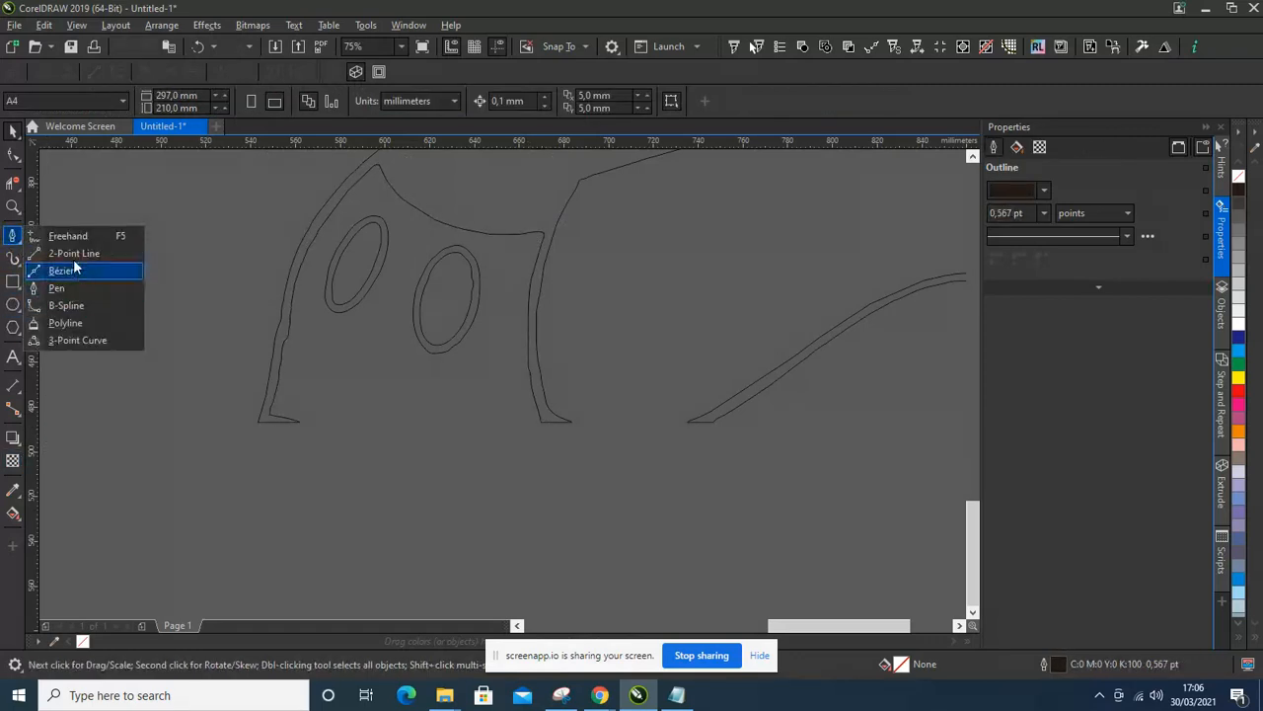
pyautogui.click(63, 234)
pyautogui.click(296, 423)
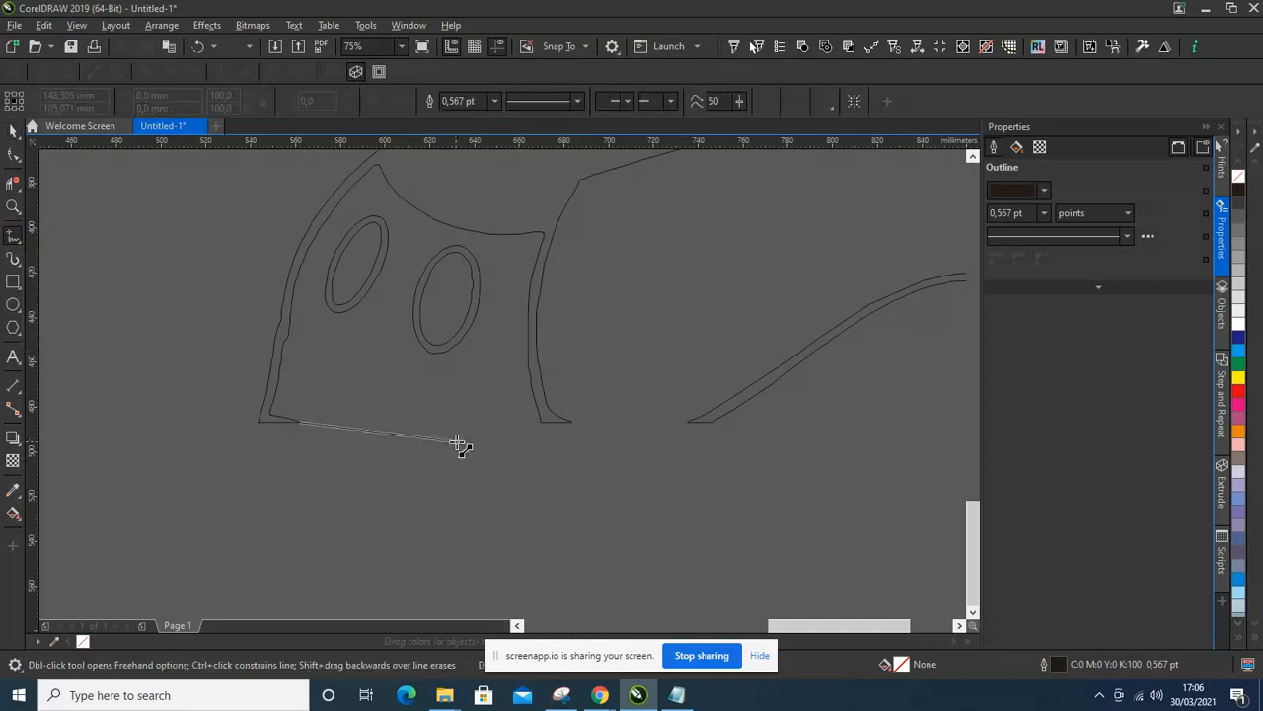
pyautogui.click(544, 422)
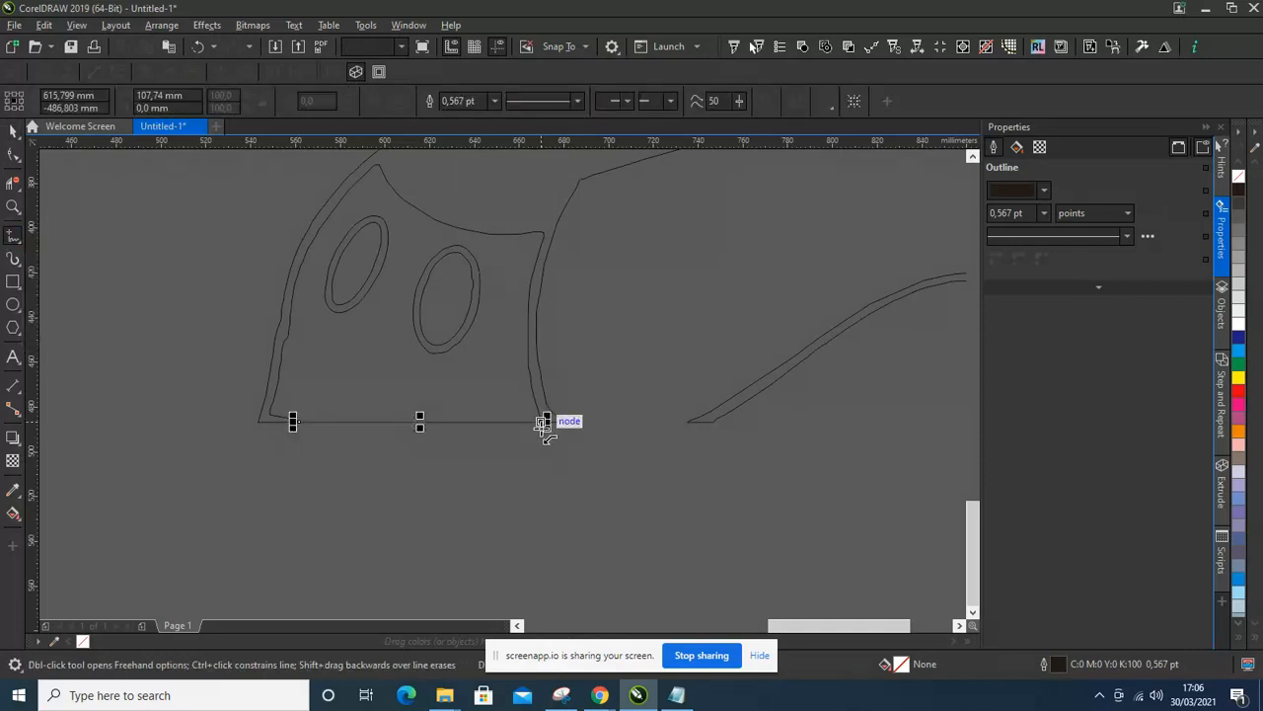
# - Open the inner oval of the right shorts button for node editing and delete its surplus nodes
pyautogui.press('F10')
pyautogui.click(479, 288)
pyautogui.scroll(3, 479, 291)
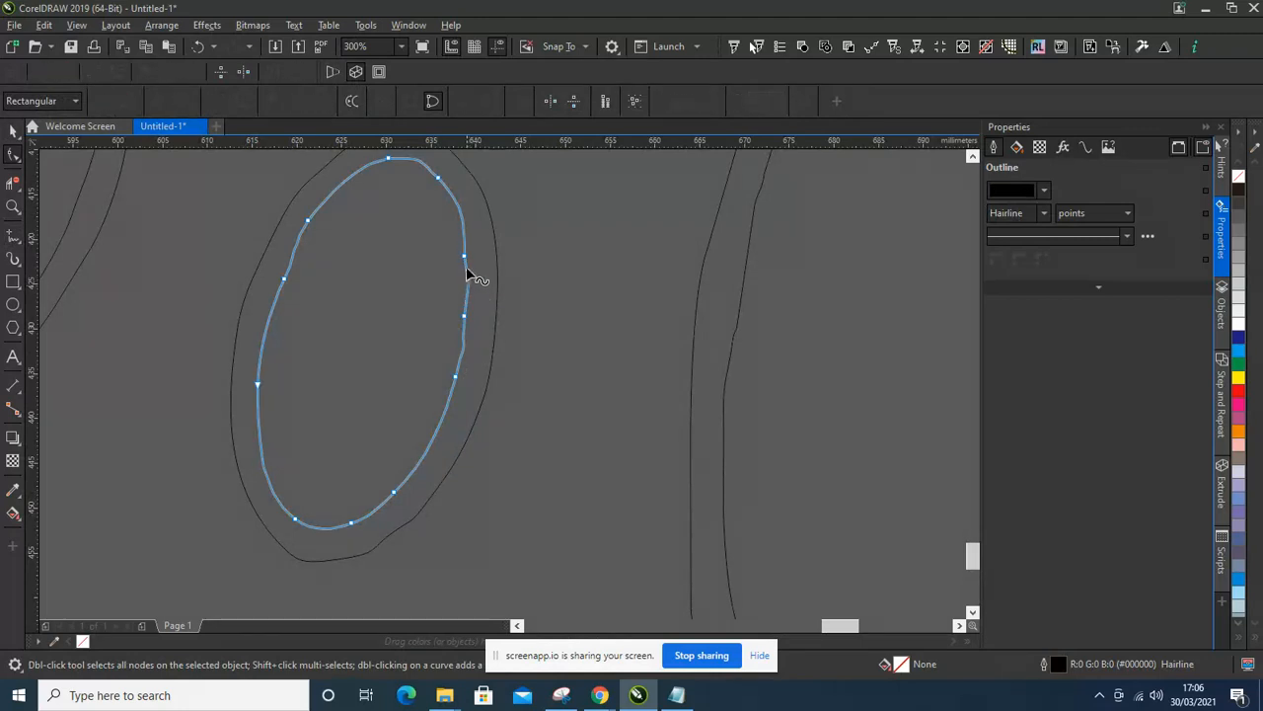
pyautogui.doubleClick(465, 257)
pyautogui.doubleClick(465, 318)
pyautogui.doubleClick(308, 222)
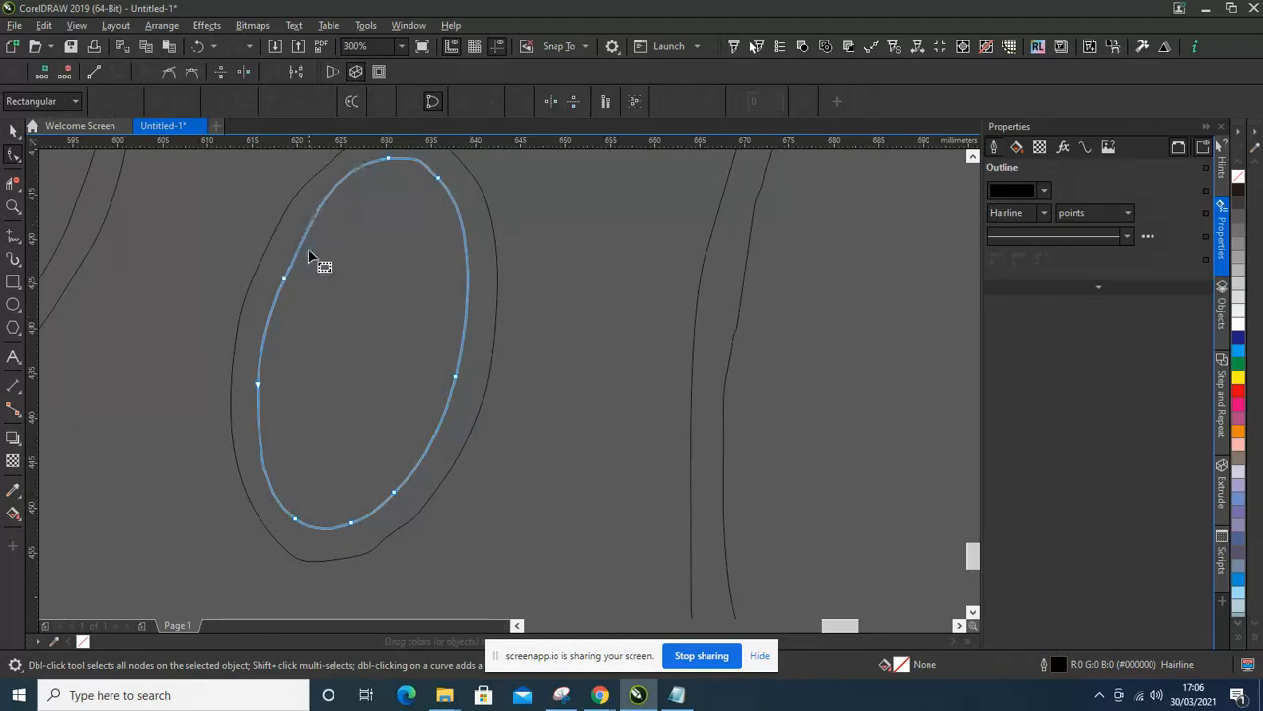
pyautogui.doubleClick(286, 278)
pyautogui.doubleClick(440, 177)
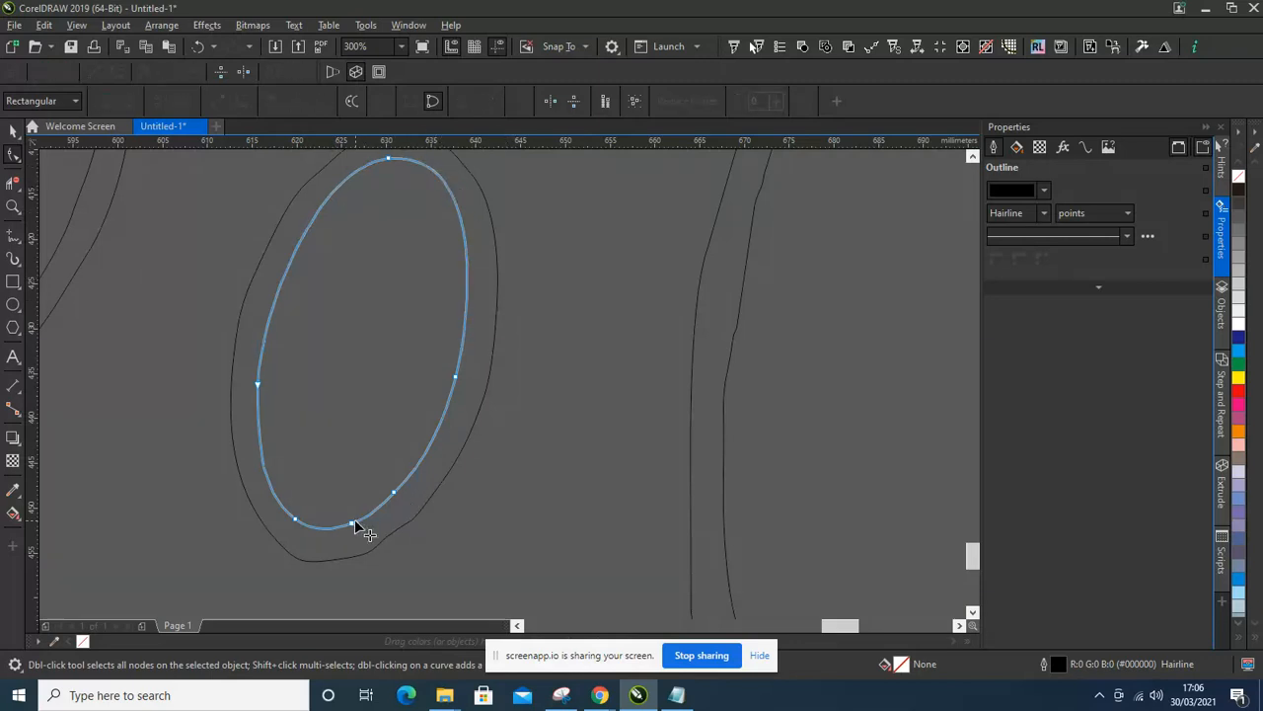
# - Delete the surplus nodes around the outer oval of the right shorts button
pyautogui.click(389, 539)
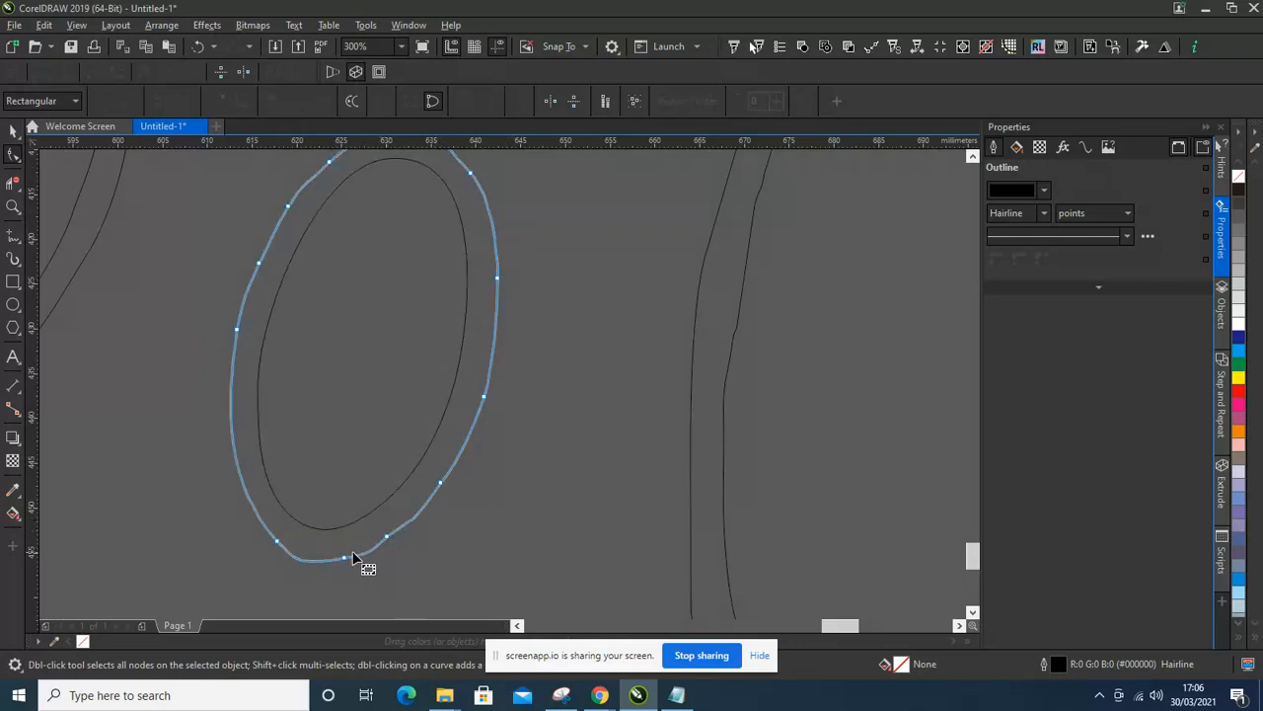
pyautogui.scroll(-1, 451, 502)
pyautogui.scroll(1, 387, 363)
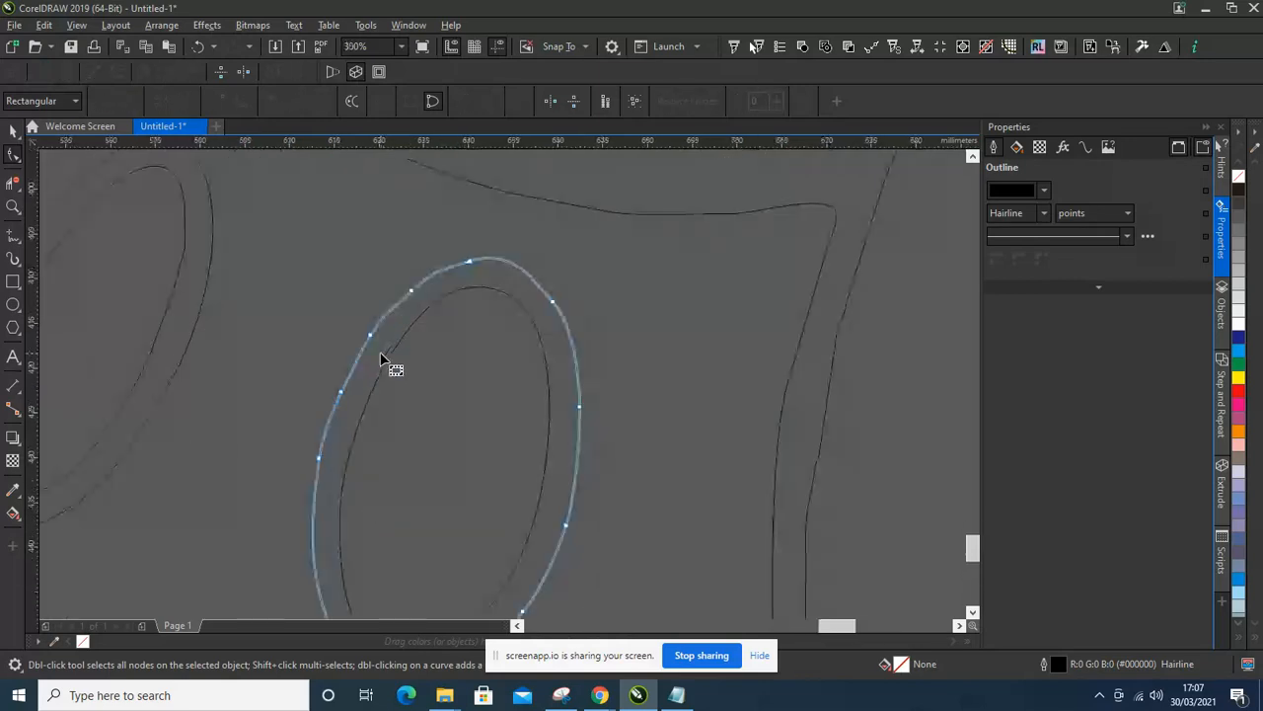
pyautogui.doubleClick(413, 291)
pyautogui.doubleClick(411, 291)
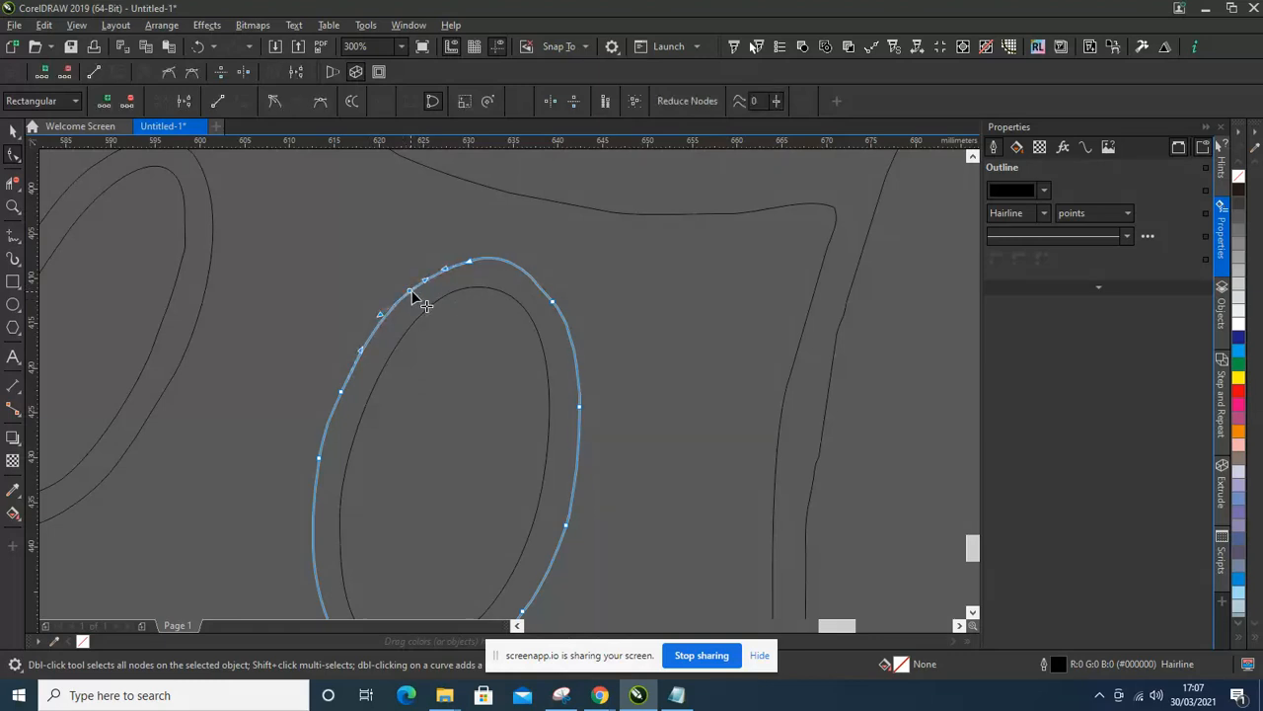
pyautogui.doubleClick(472, 264)
pyautogui.scroll(-1, 543, 288)
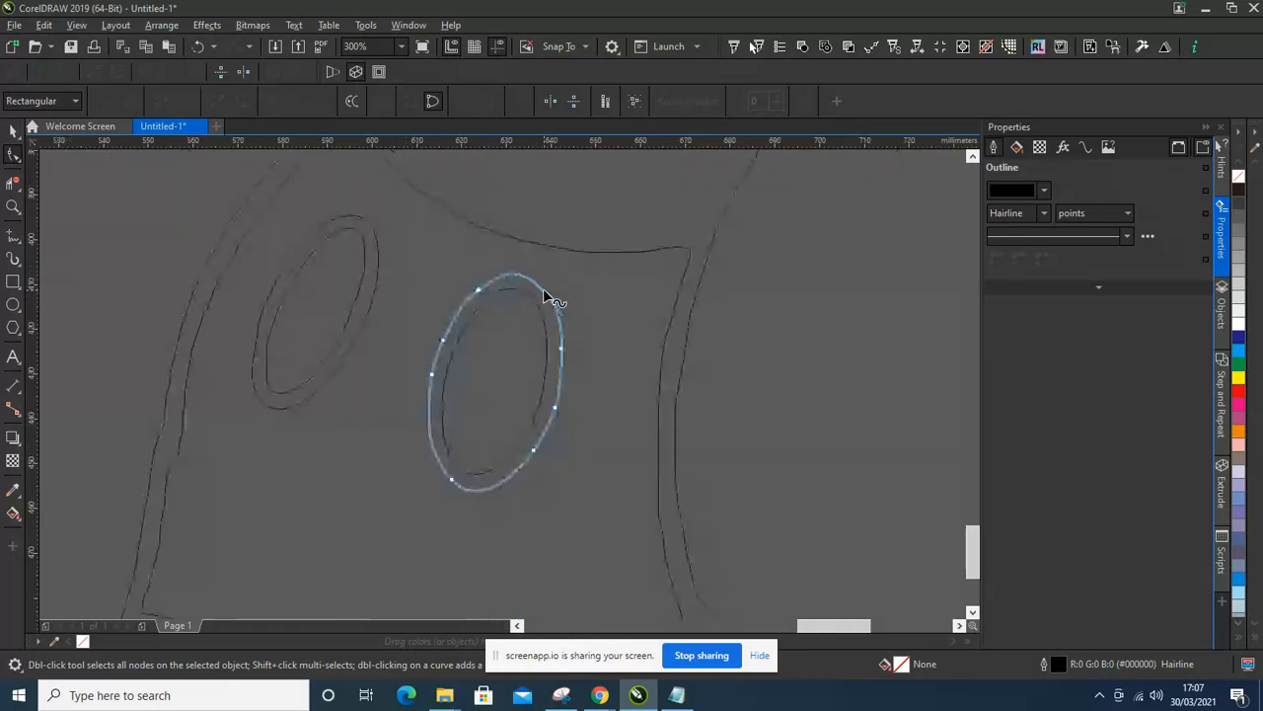
pyautogui.doubleClick(432, 373)
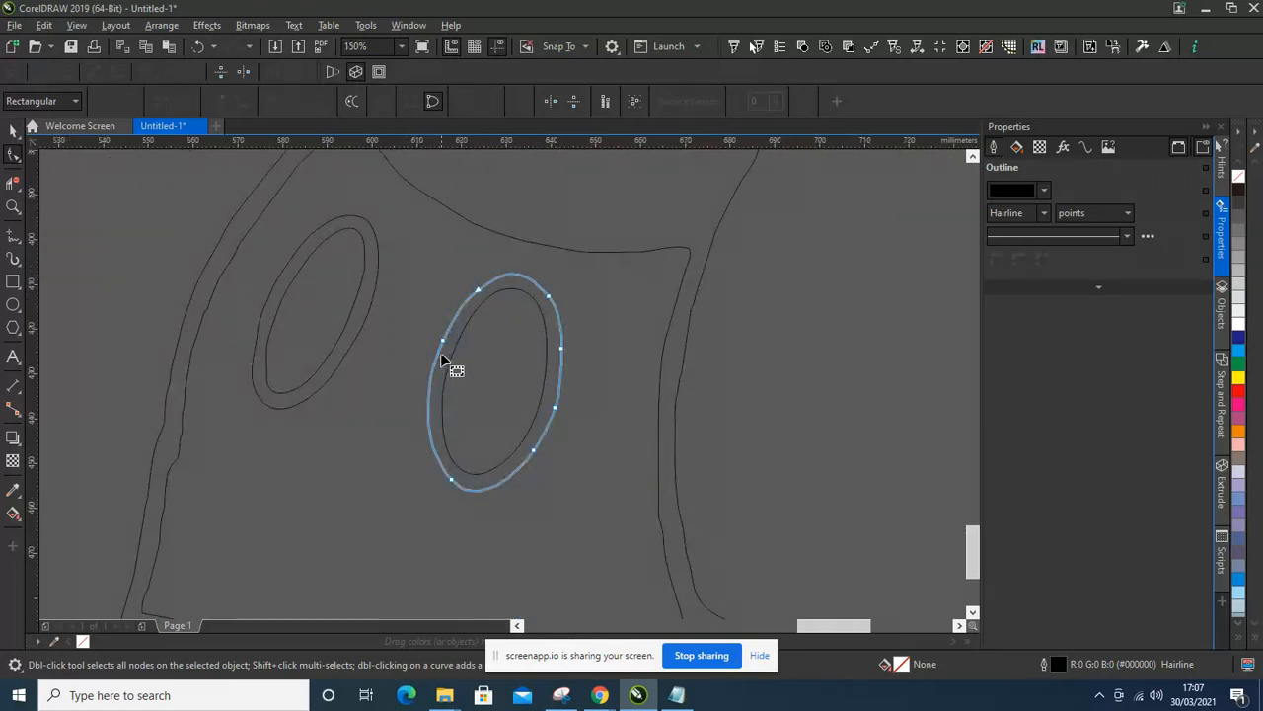
pyautogui.doubleClick(561, 349)
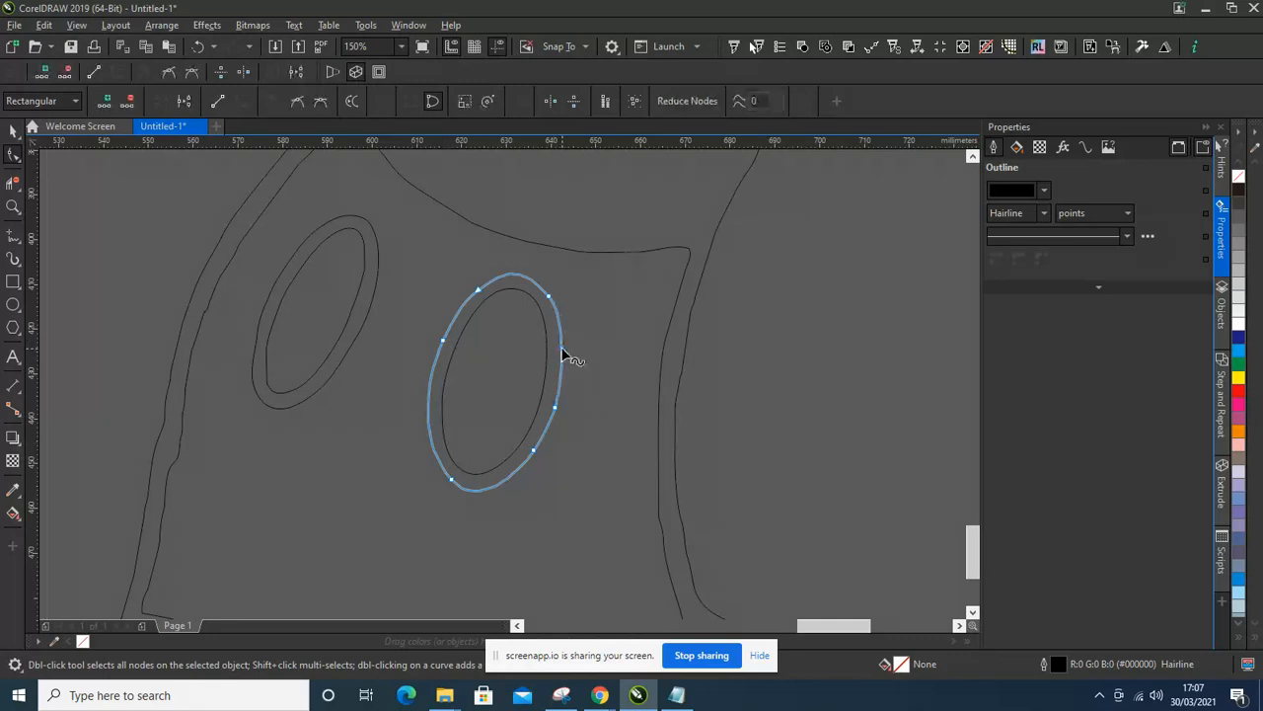
# - Open the outer oval of the left shorts button for node editing and delete the surplus nodes on its left side
pyautogui.click(362, 312)
pyautogui.click(257, 336)
pyautogui.doubleClick(256, 334)
pyautogui.doubleClick(279, 277)
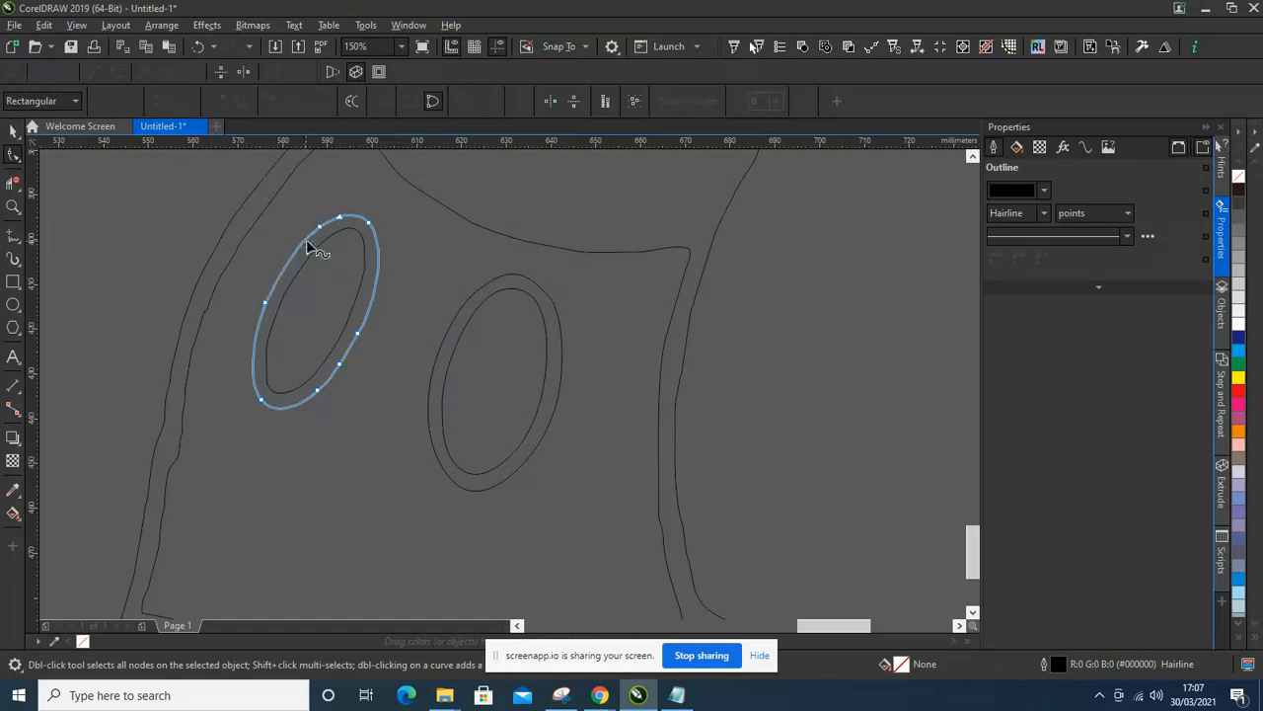
# - Open the body outline for node editing and delete a surplus node on the inner left edge of the shorts
pyautogui.click(210, 302)
pyautogui.click(208, 312)
pyautogui.click(208, 310)
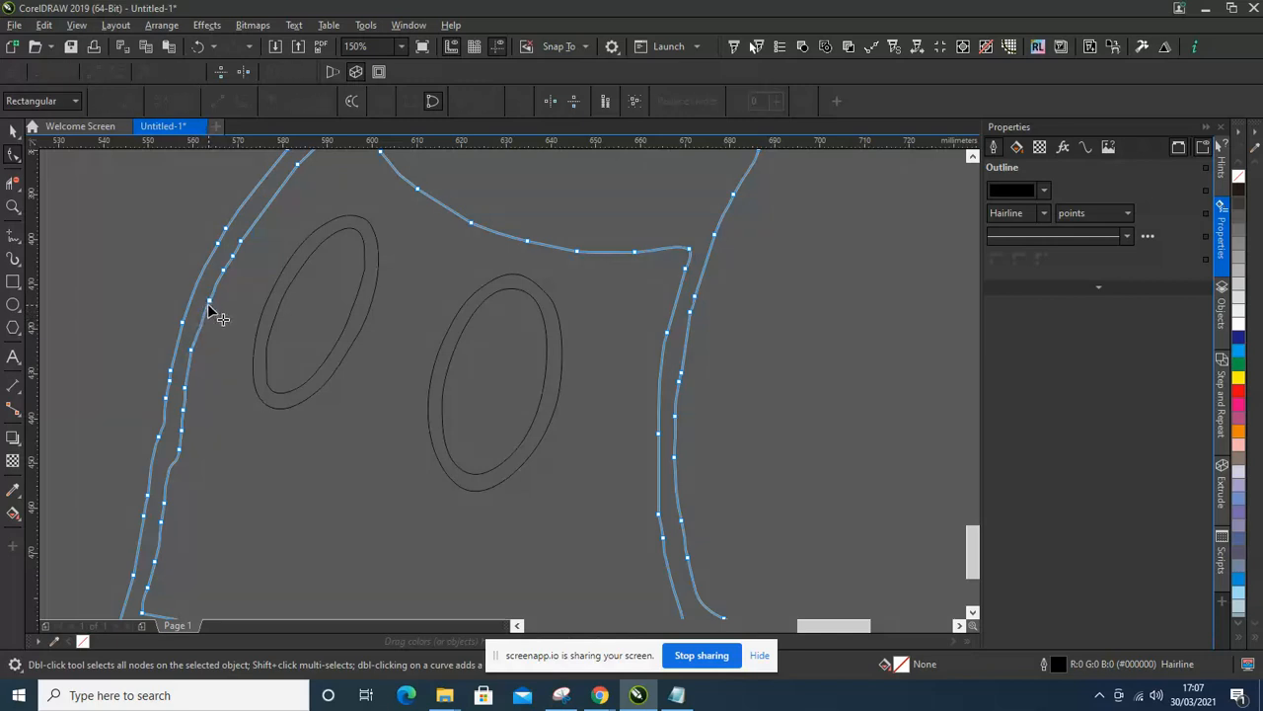
pyautogui.doubleClick(209, 303)
# - Open the separate curved strip beside the shorts for node editing and delete stray nodes along its rising stretch
pyautogui.scroll(-2, 276, 326)
pyautogui.scroll(-2, 418, 420)
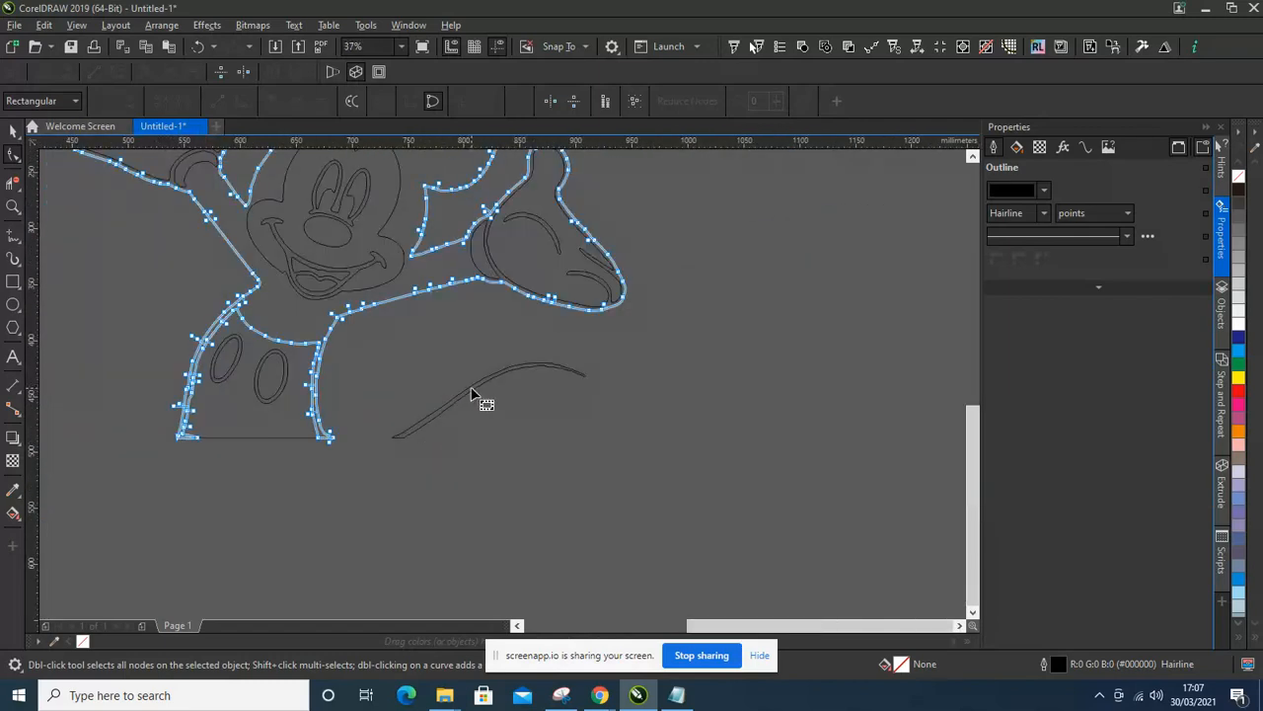
pyautogui.click(482, 381)
pyautogui.scroll(4, 491, 402)
pyautogui.doubleClick(468, 355)
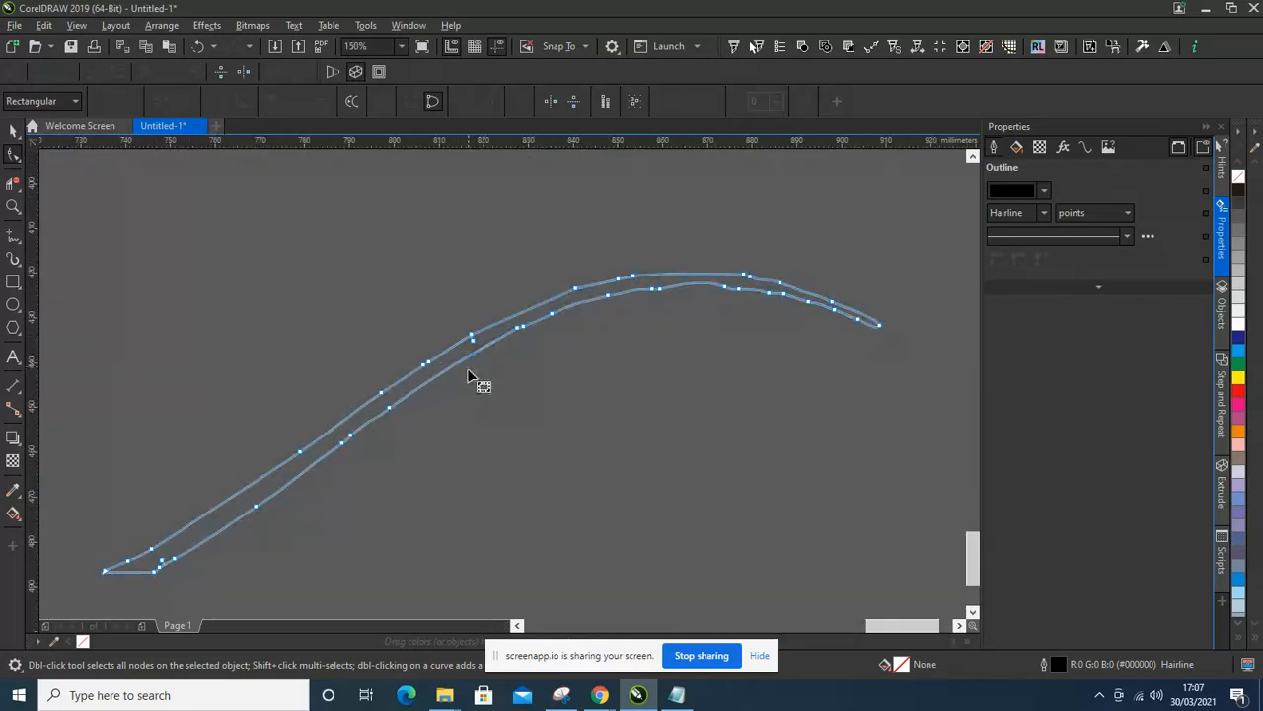
pyautogui.doubleClick(350, 436)
pyautogui.doubleClick(575, 290)
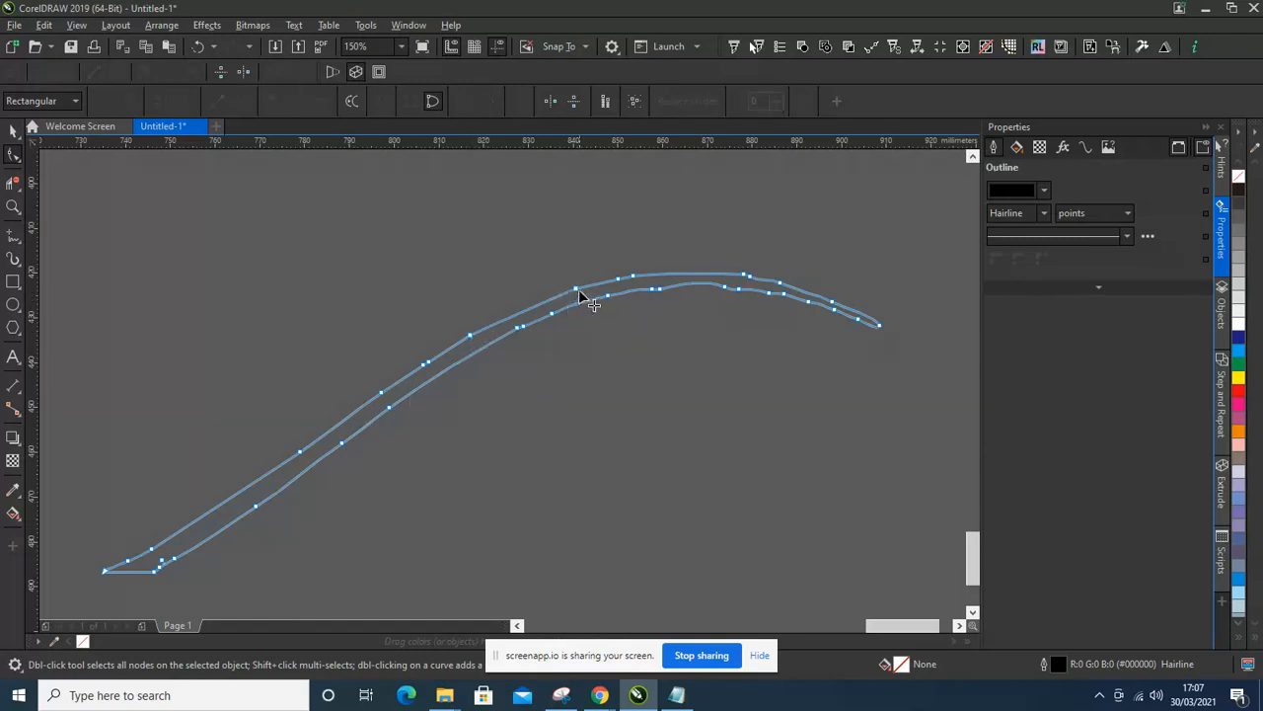
# - Delete the surplus nodes around the crest and toward the tapered right tip of the curved strip
pyautogui.doubleClick(740, 291)
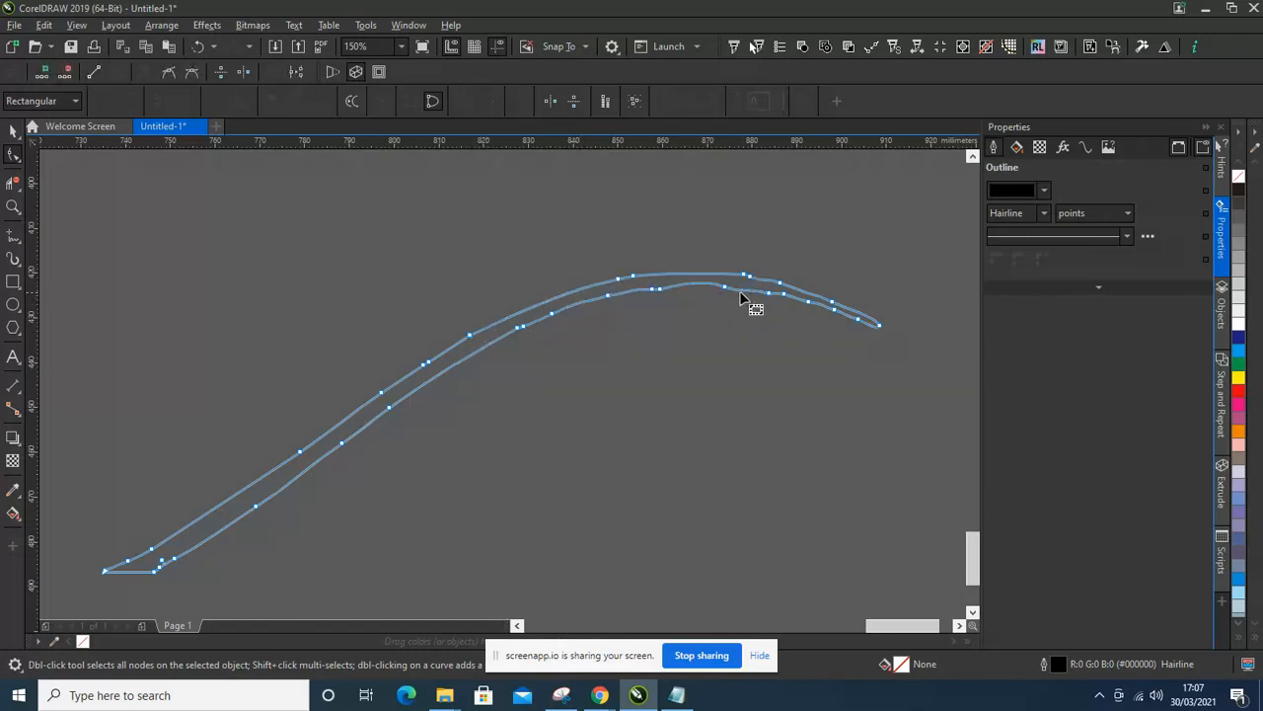
pyautogui.click(654, 290)
pyautogui.doubleClick(652, 292)
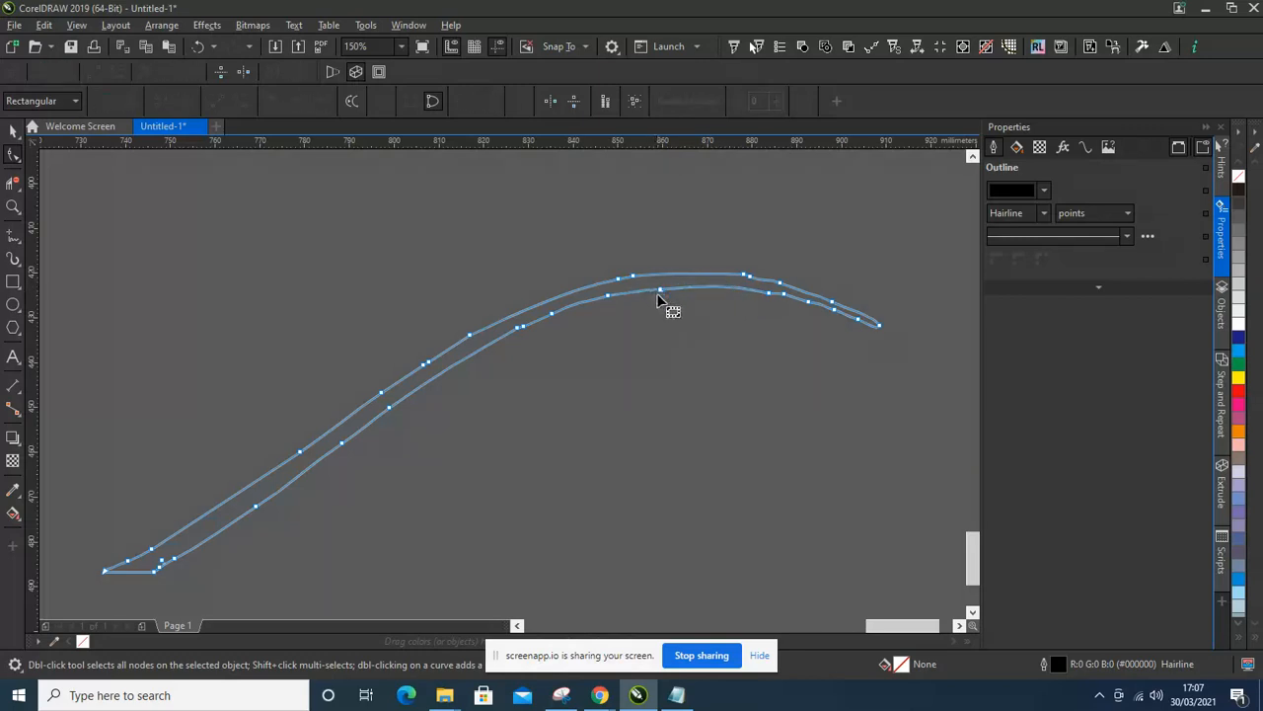
pyautogui.doubleClick(767, 294)
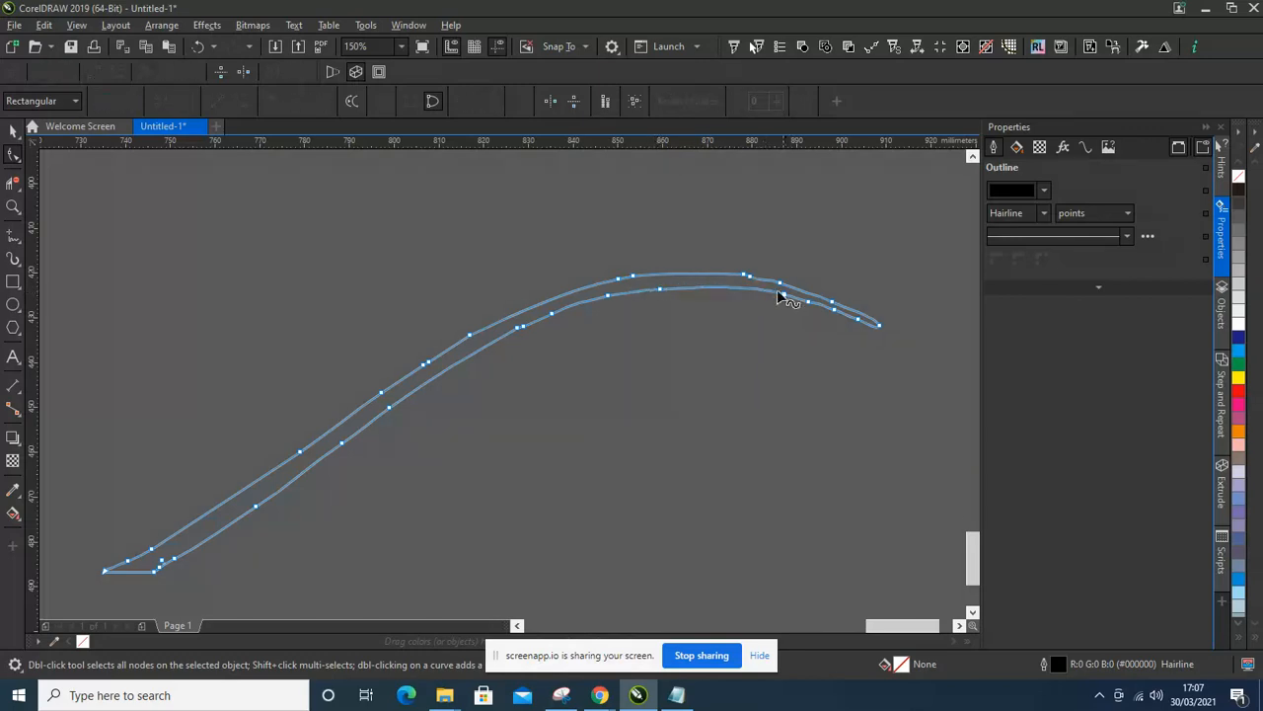
pyautogui.doubleClick(752, 280)
pyautogui.doubleClick(809, 304)
pyautogui.doubleClick(833, 303)
pyautogui.doubleClick(837, 312)
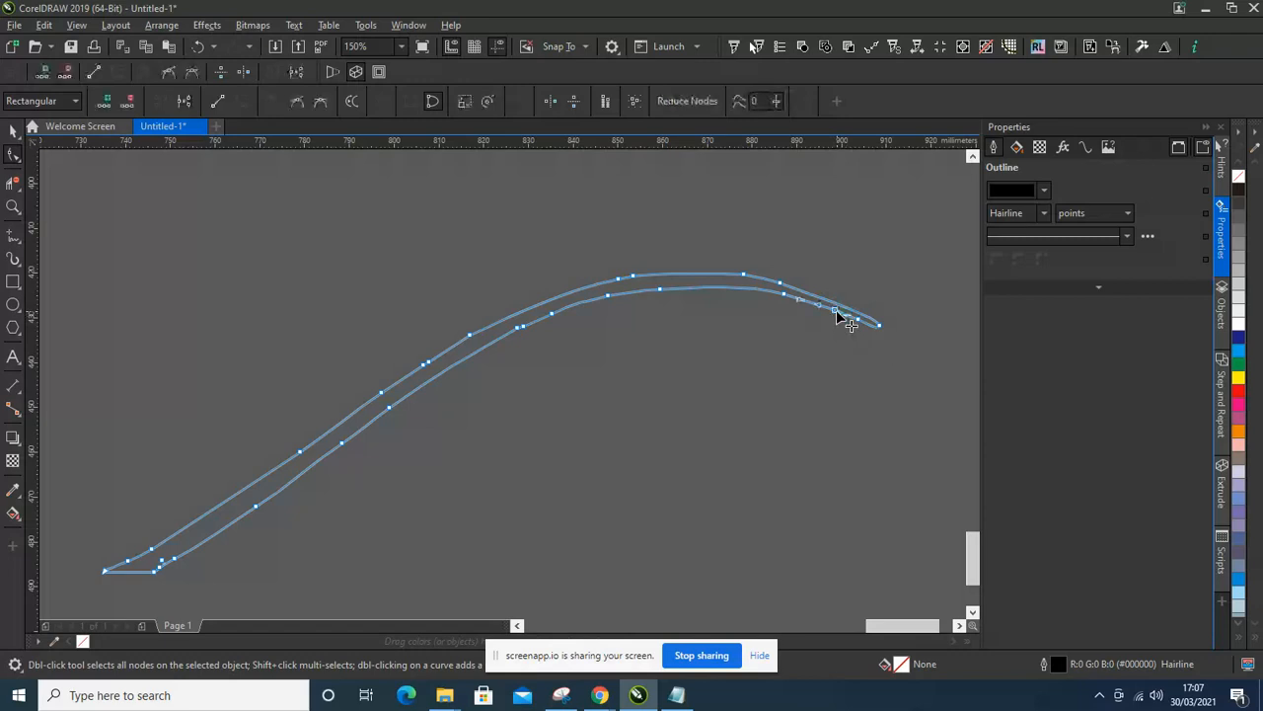
# - Delete the remaining surplus nodes on both edges of the curved strip's middle section, just before the crest
pyautogui.doubleClick(471, 336)
pyautogui.doubleClick(429, 362)
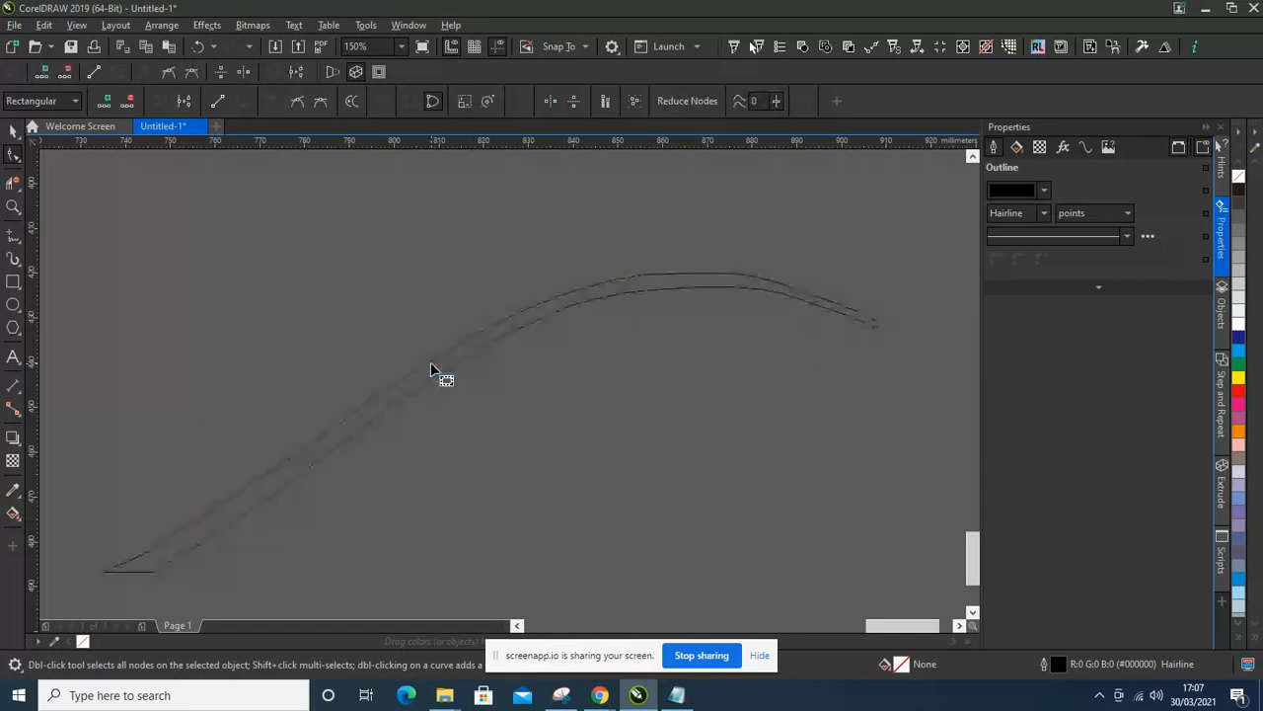
pyautogui.doubleClick(525, 330)
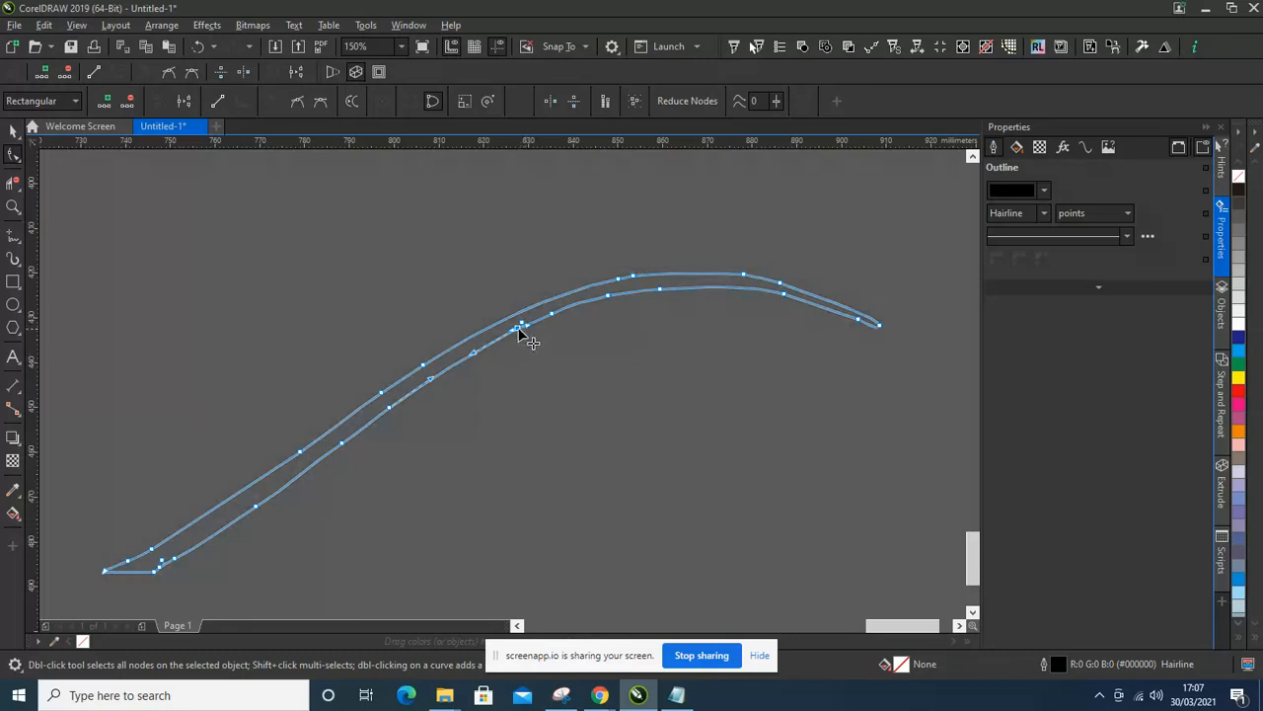
pyautogui.doubleClick(519, 328)
pyautogui.doubleClick(554, 315)
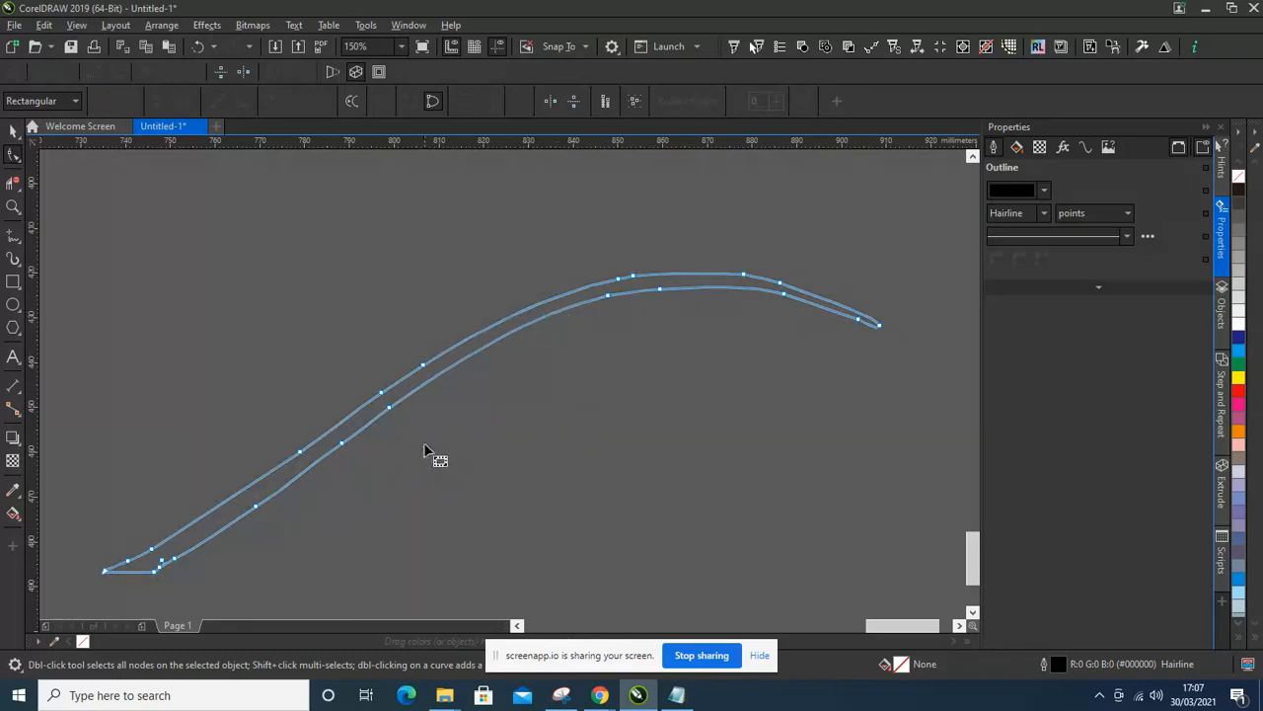
# - Delete the surplus nodes near the lower-left end of the curved strip
pyautogui.doubleClick(176, 560)
pyautogui.doubleClick(152, 549)
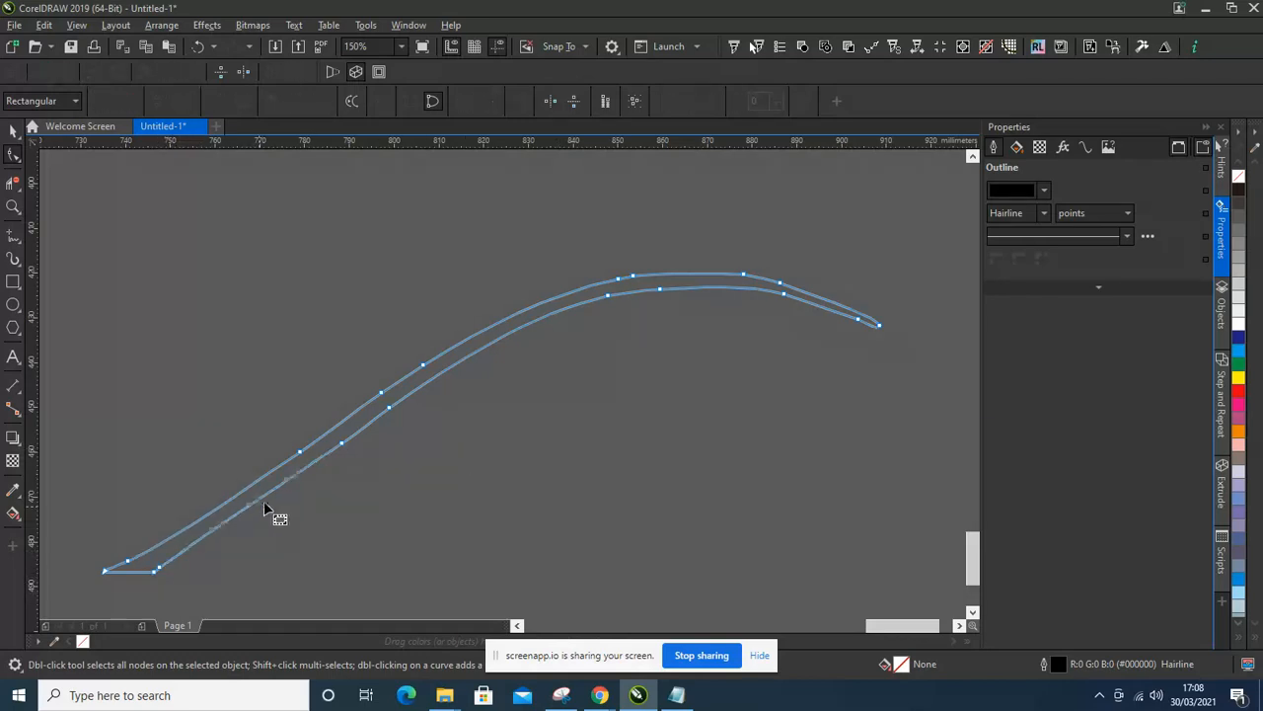
pyautogui.scroll(-2, 453, 472)
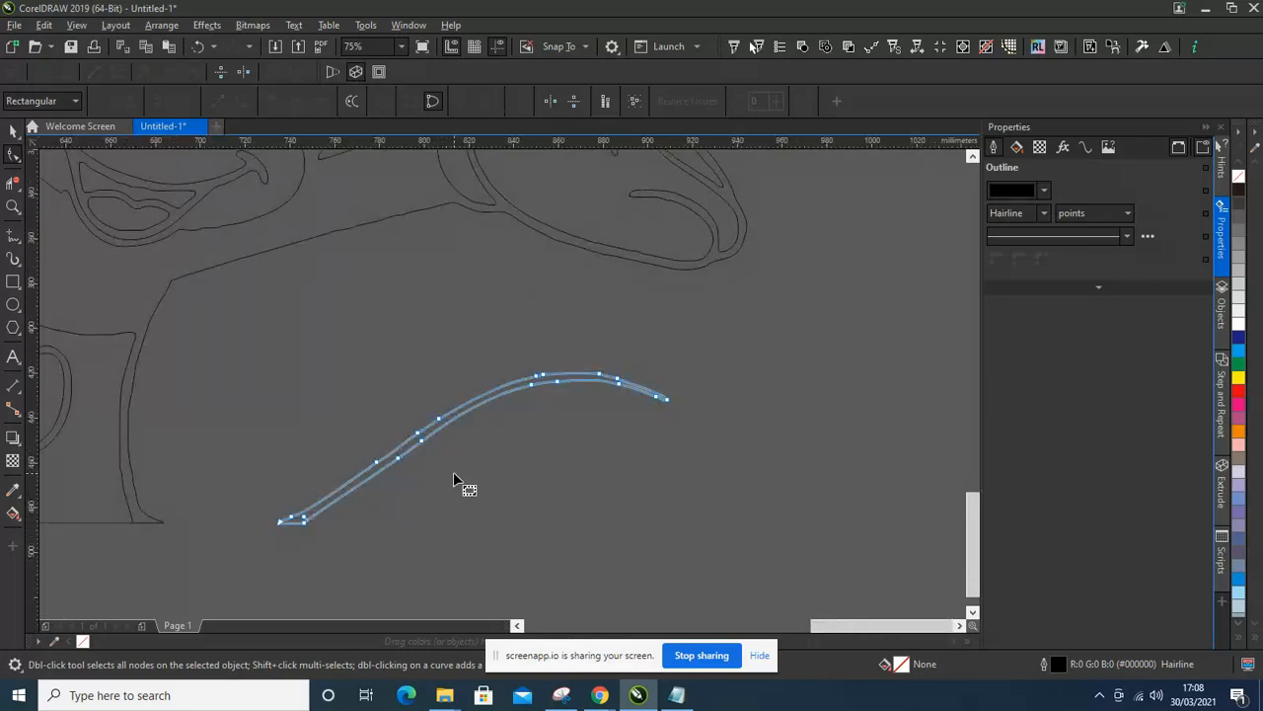
pyautogui.scroll(-2, 539, 437)
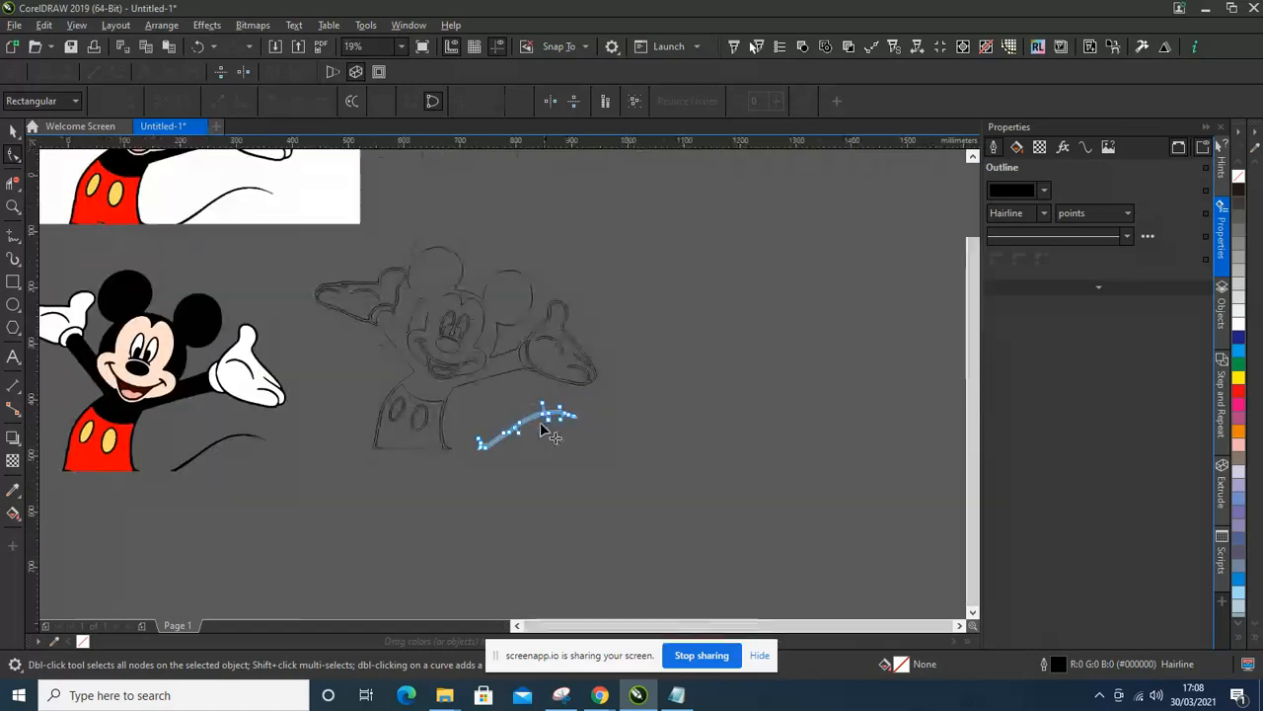
# - Open the body outline for node editing and delete surplus nodes from below the left armpit down the outer edge of the shorts
pyautogui.scroll(3, 375, 326)
pyautogui.scroll(-2, 468, 249)
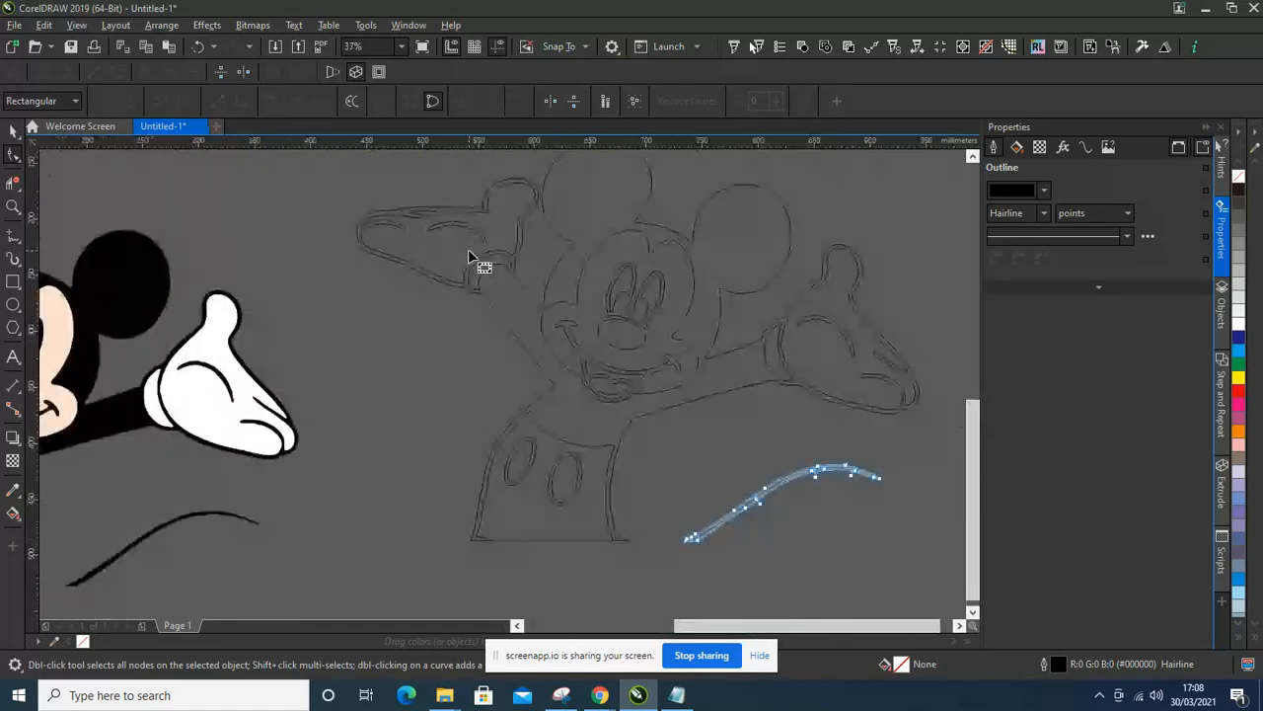
pyautogui.scroll(2, 498, 482)
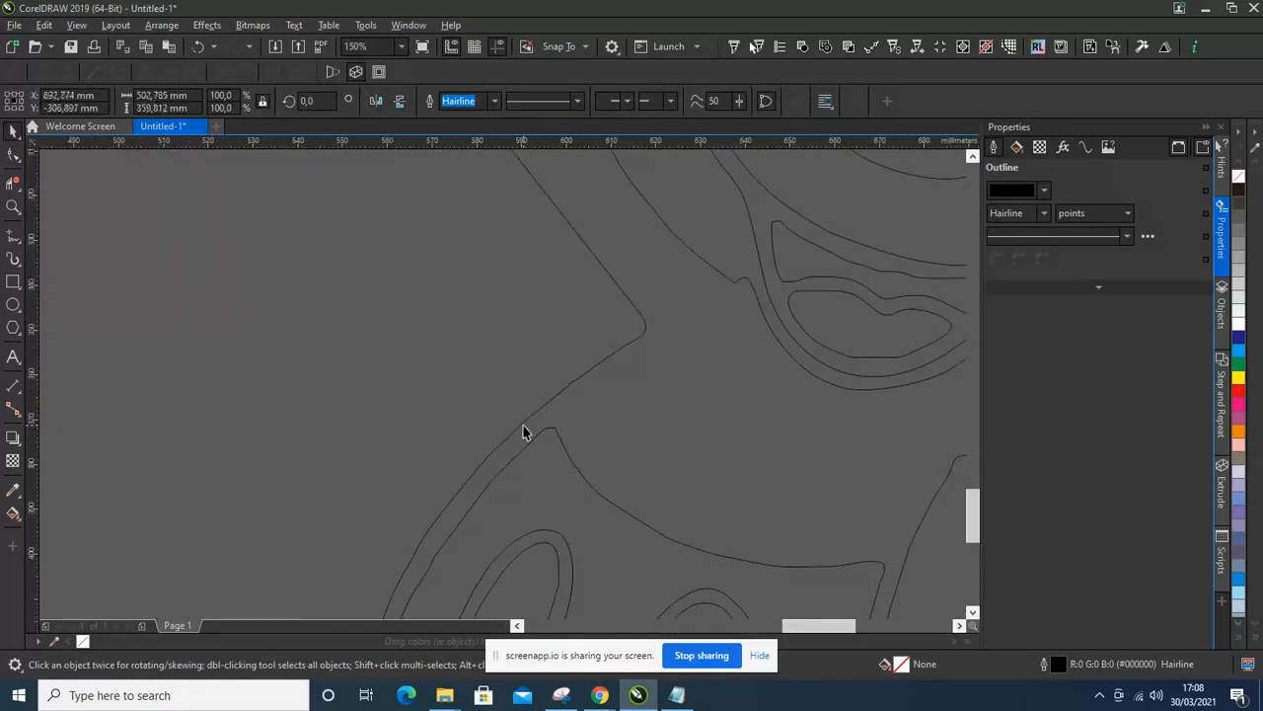
pyautogui.click(524, 430)
pyautogui.doubleClick(567, 387)
pyautogui.doubleClick(572, 382)
pyautogui.doubleClick(580, 377)
pyautogui.doubleClick(530, 419)
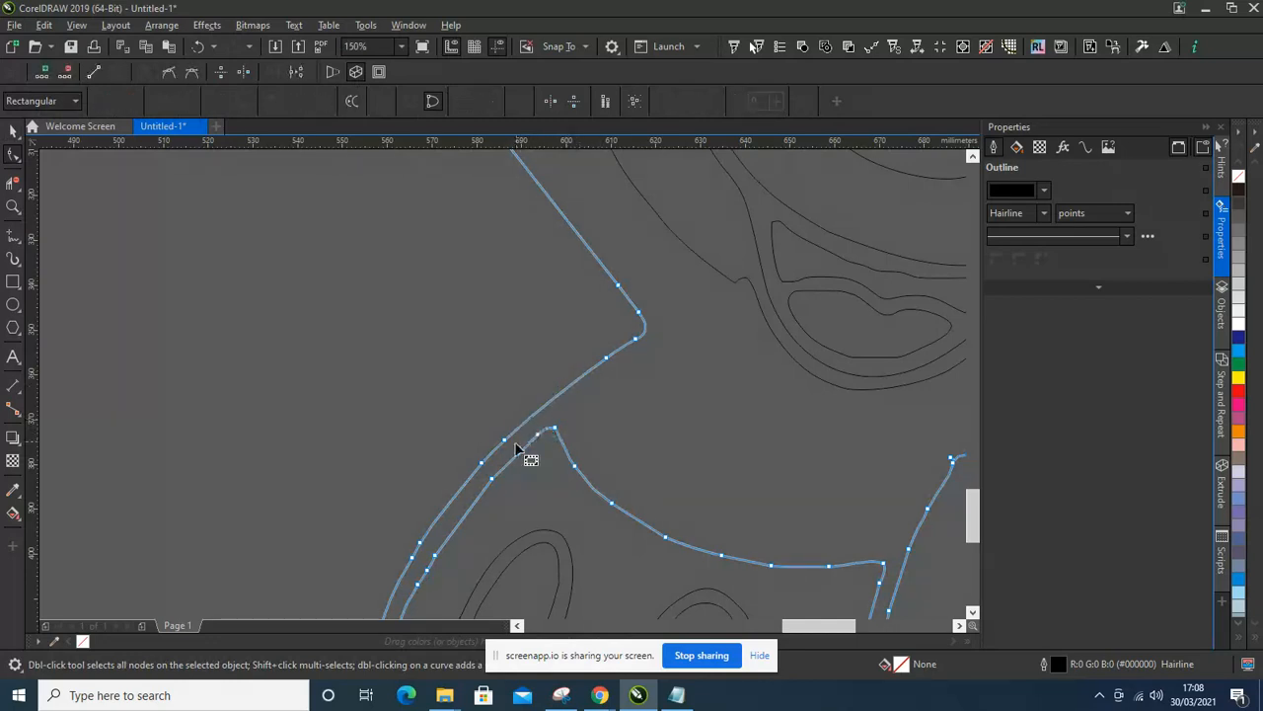
pyautogui.doubleClick(505, 440)
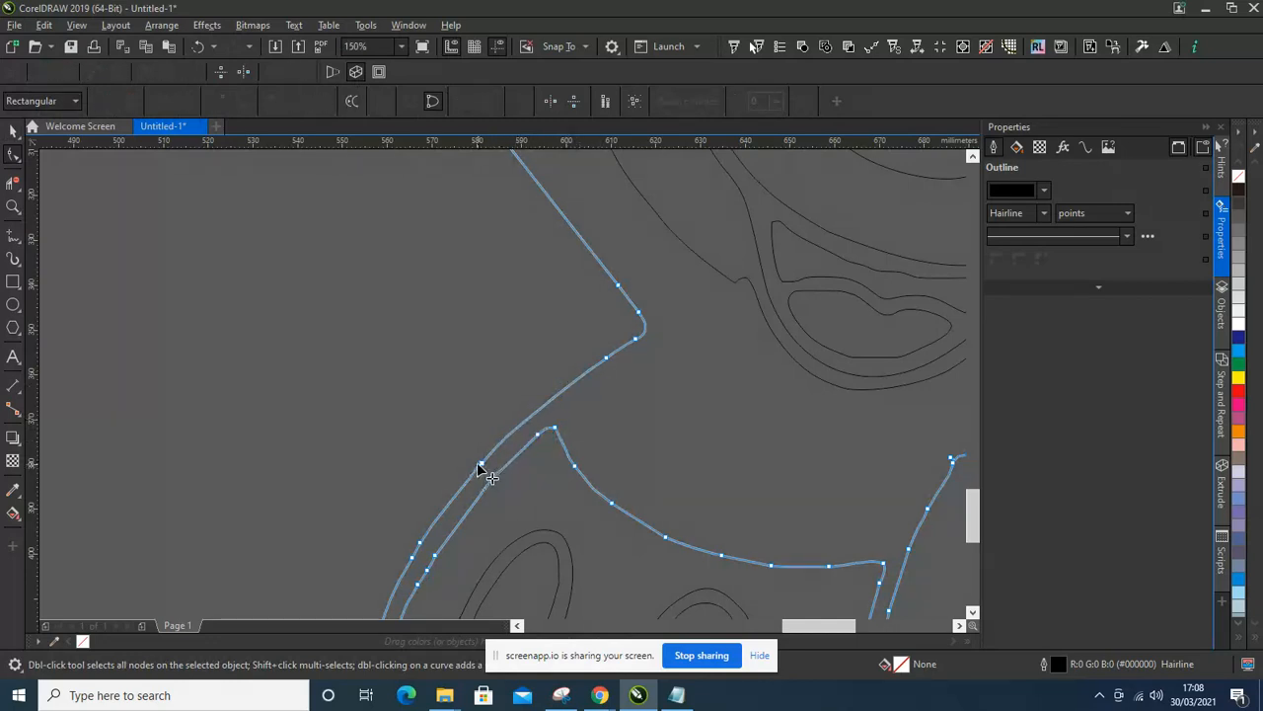
pyautogui.doubleClick(412, 558)
# - Delete the two stray nodes on the inner left edge of the shorts, beside the left button
pyautogui.scroll(-3, 403, 490)
pyautogui.scroll(5, 400, 444)
pyautogui.doubleClick(415, 374)
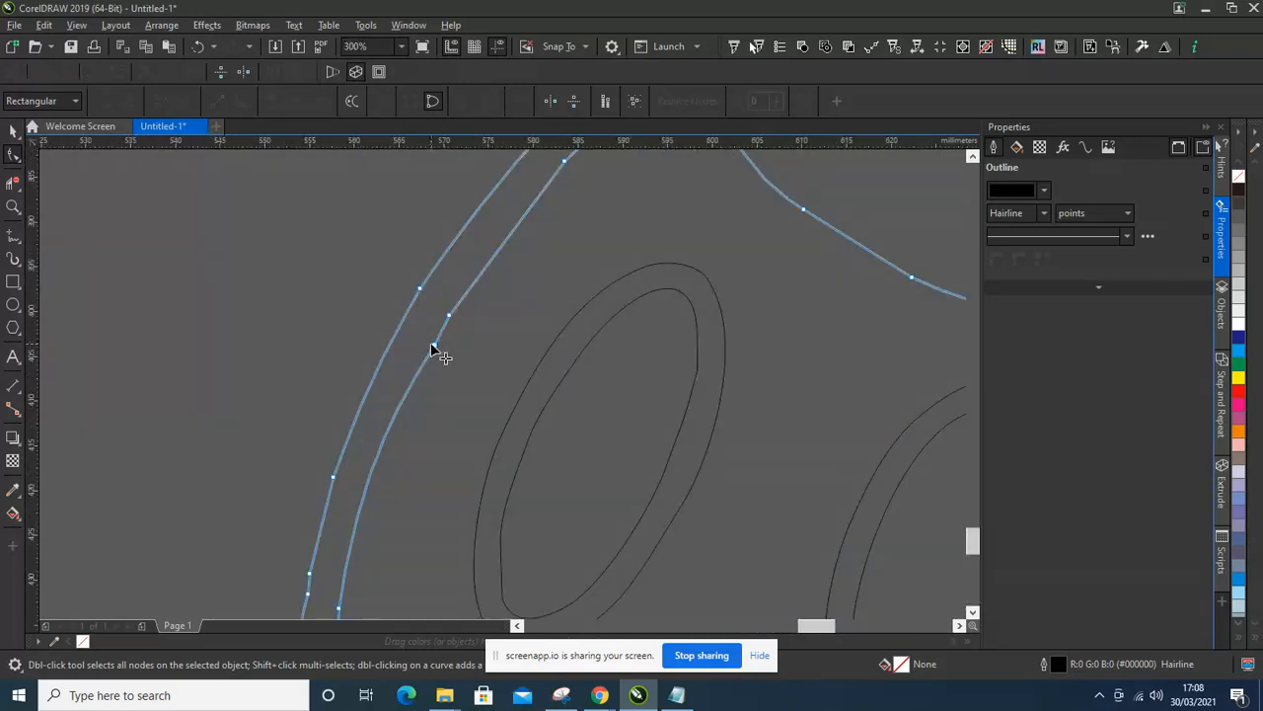
pyautogui.doubleClick(440, 346)
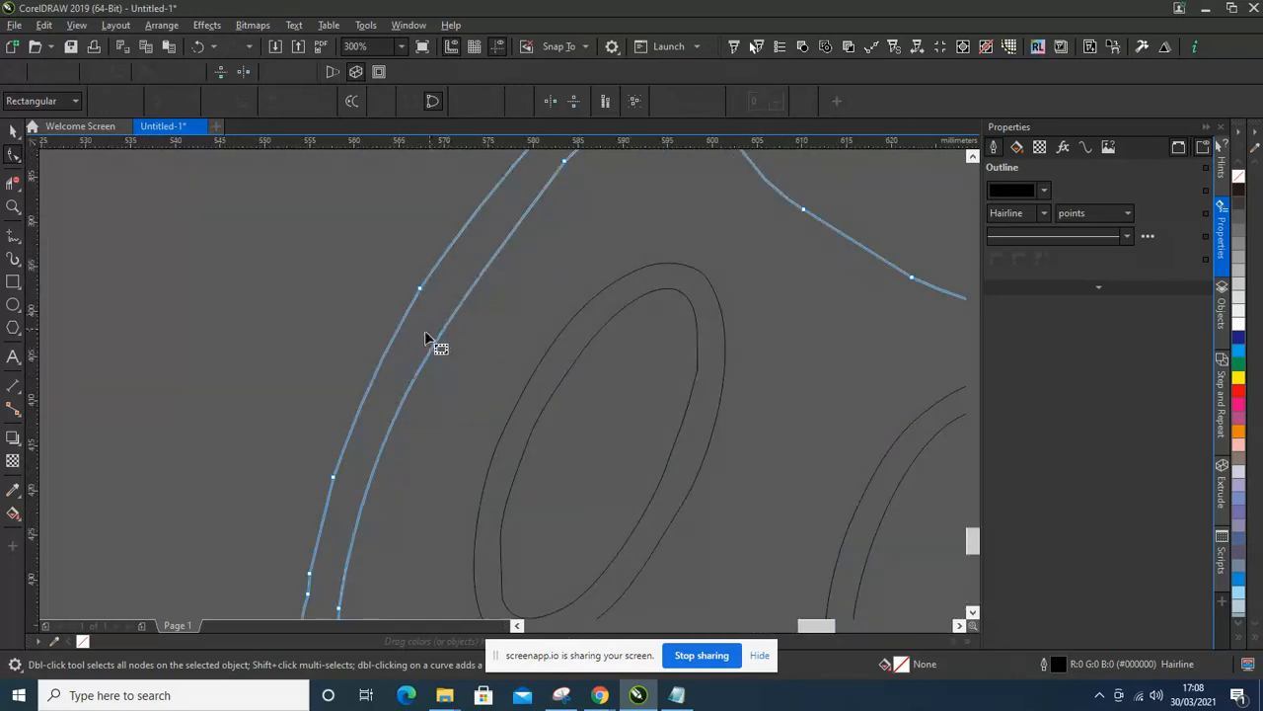
# - Delete the surplus nodes on both edges of the narrow strip along the right side of the shorts
pyautogui.scroll(-3, 428, 338)
pyautogui.scroll(3, 626, 438)
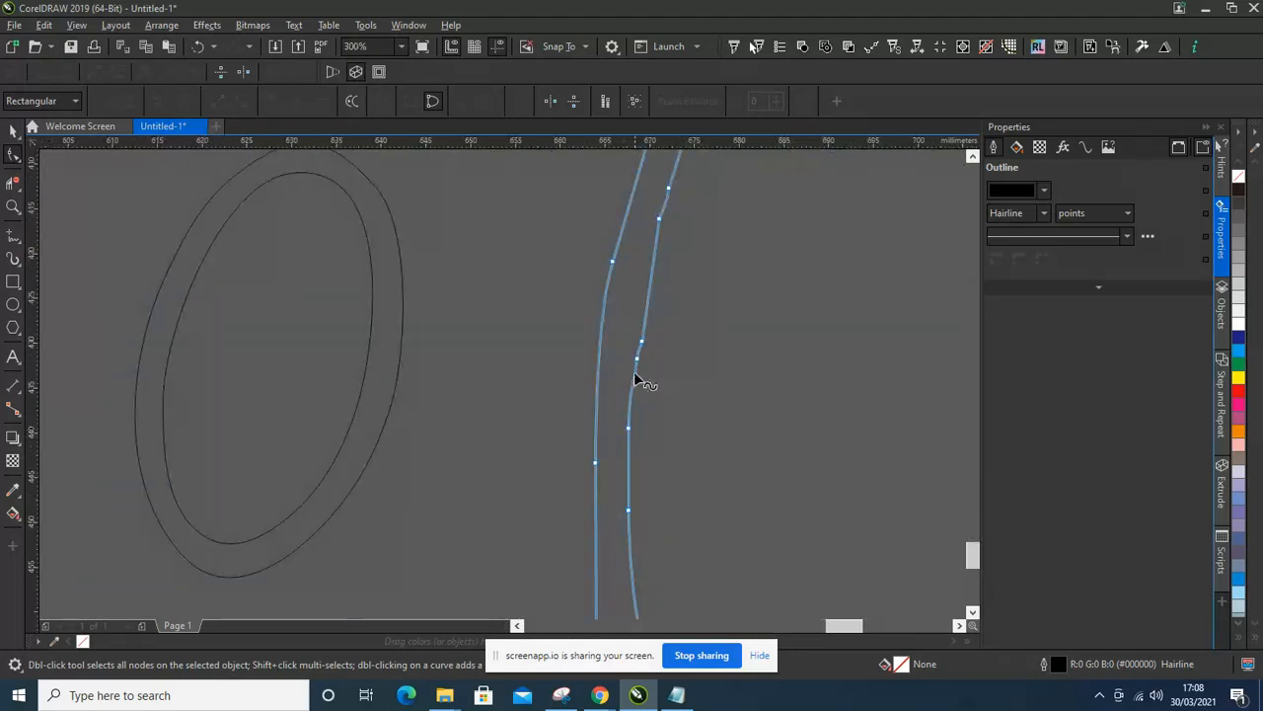
pyautogui.doubleClick(640, 342)
pyautogui.scroll(-3, 590, 449)
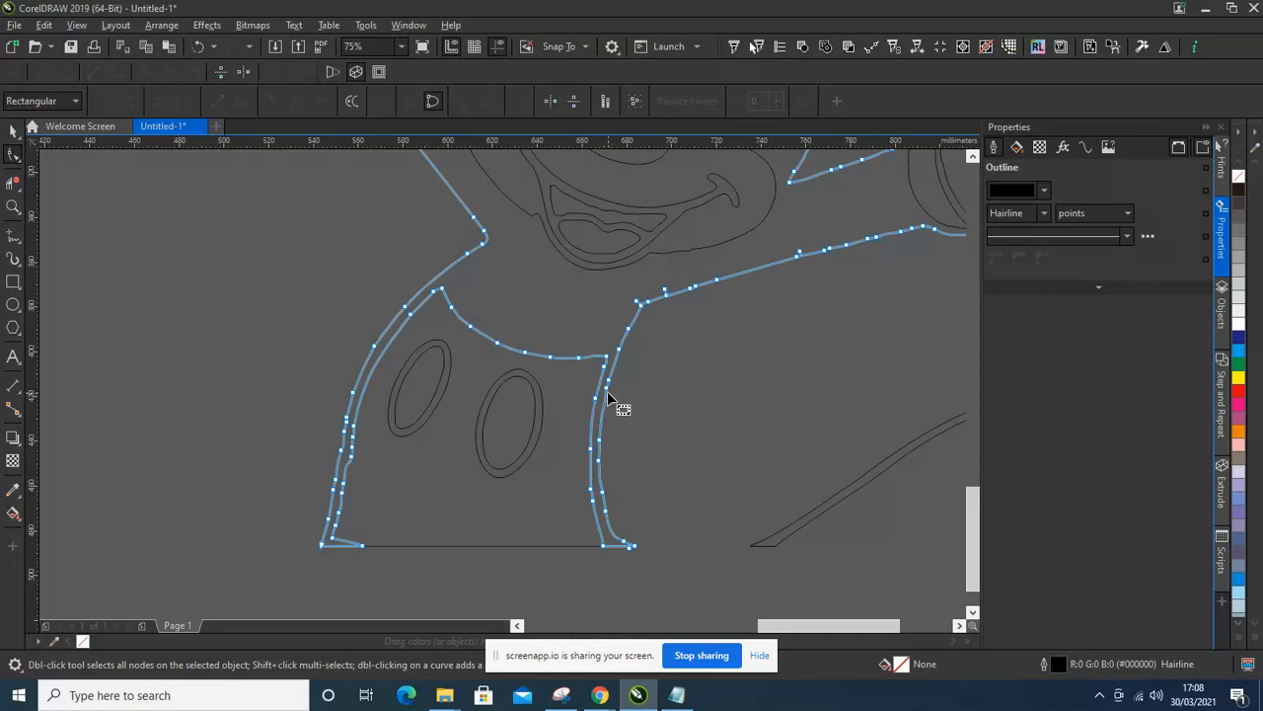
pyautogui.doubleClick(600, 461)
pyautogui.doubleClick(609, 383)
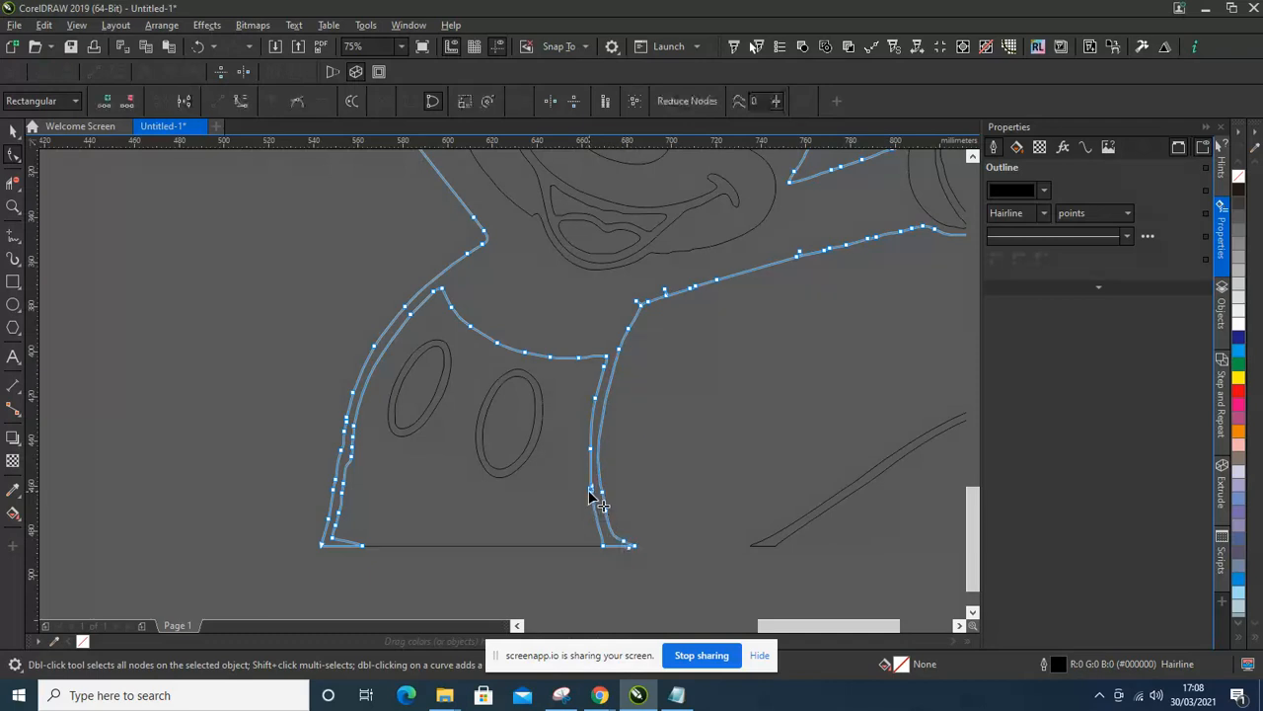
pyautogui.doubleClick(589, 453)
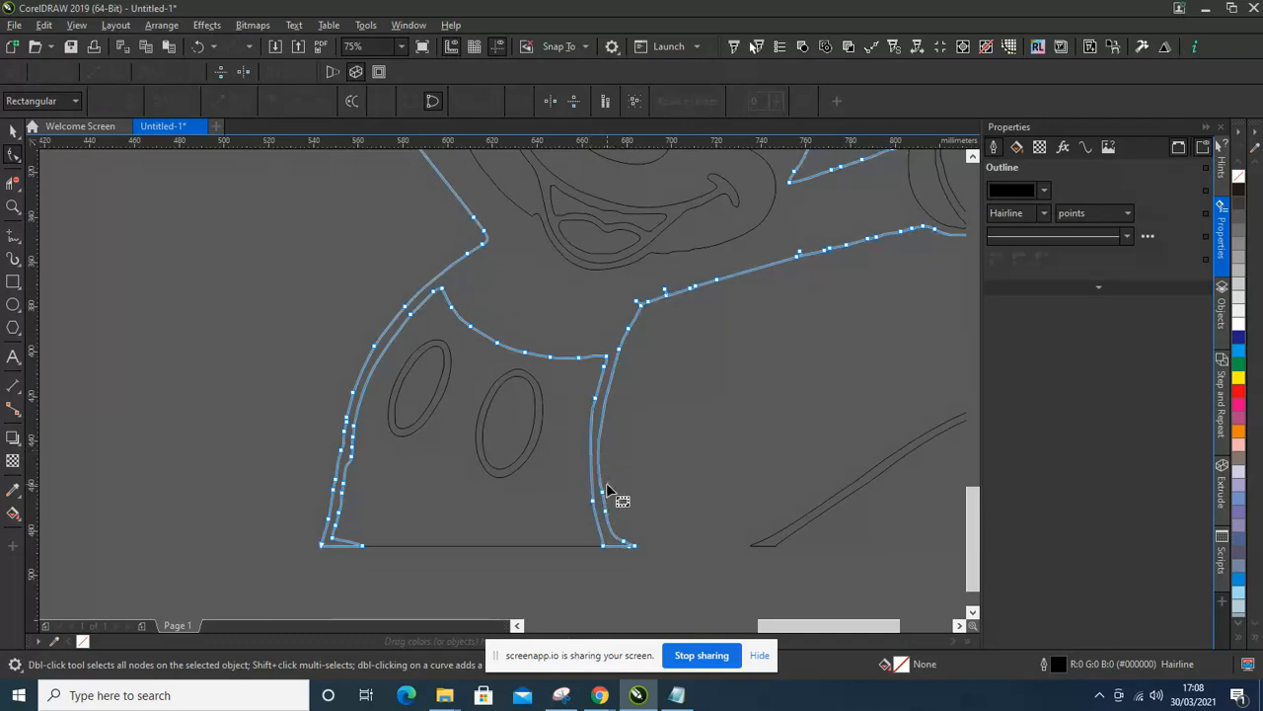
# - Delete the stray nodes on the underside of the right arm, just past the armpit corner
pyautogui.scroll(-2, 523, 422)
pyautogui.scroll(4, 584, 370)
pyautogui.scroll(-1, 583, 369)
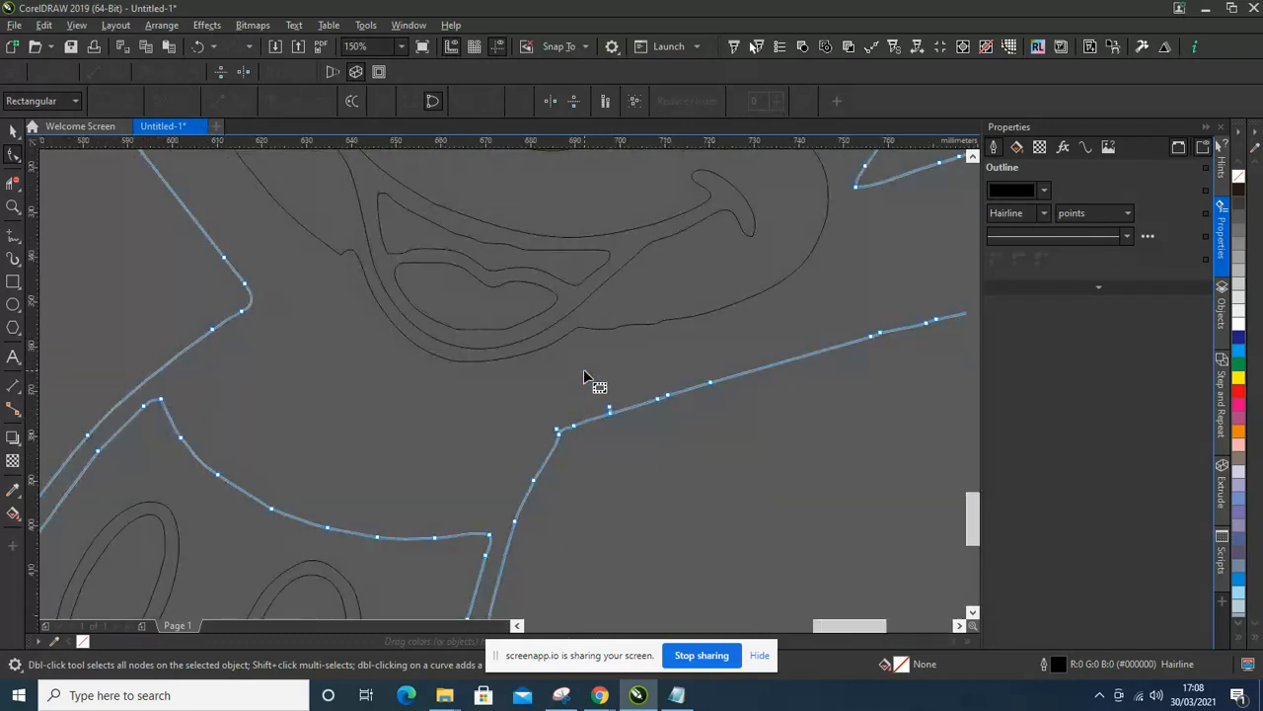
pyautogui.doubleClick(574, 426)
pyautogui.doubleClick(611, 407)
pyautogui.doubleClick(661, 398)
pyautogui.scroll(-4, 643, 431)
pyautogui.scroll(-1, 512, 285)
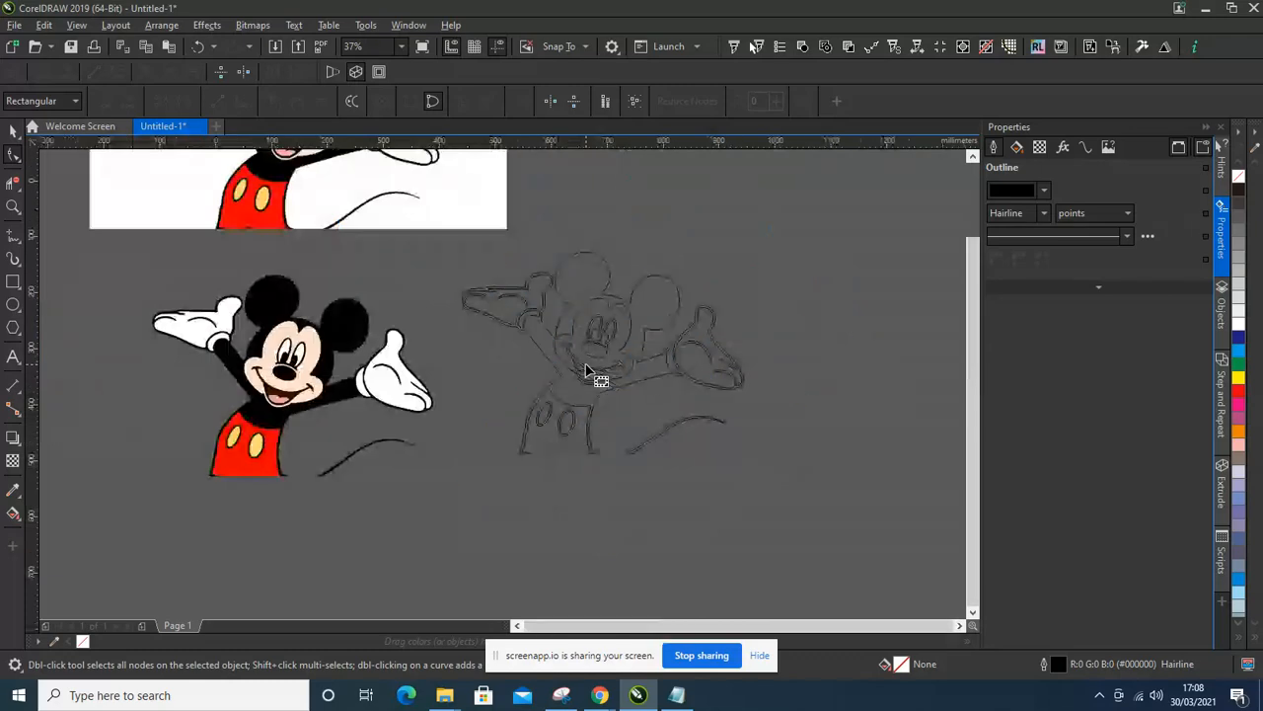
# - Open the face outline for node editing and delete the clustered nodes at the crest of the left forehead lobe
pyautogui.scroll(5, 512, 286)
pyautogui.scroll(-2, 512, 285)
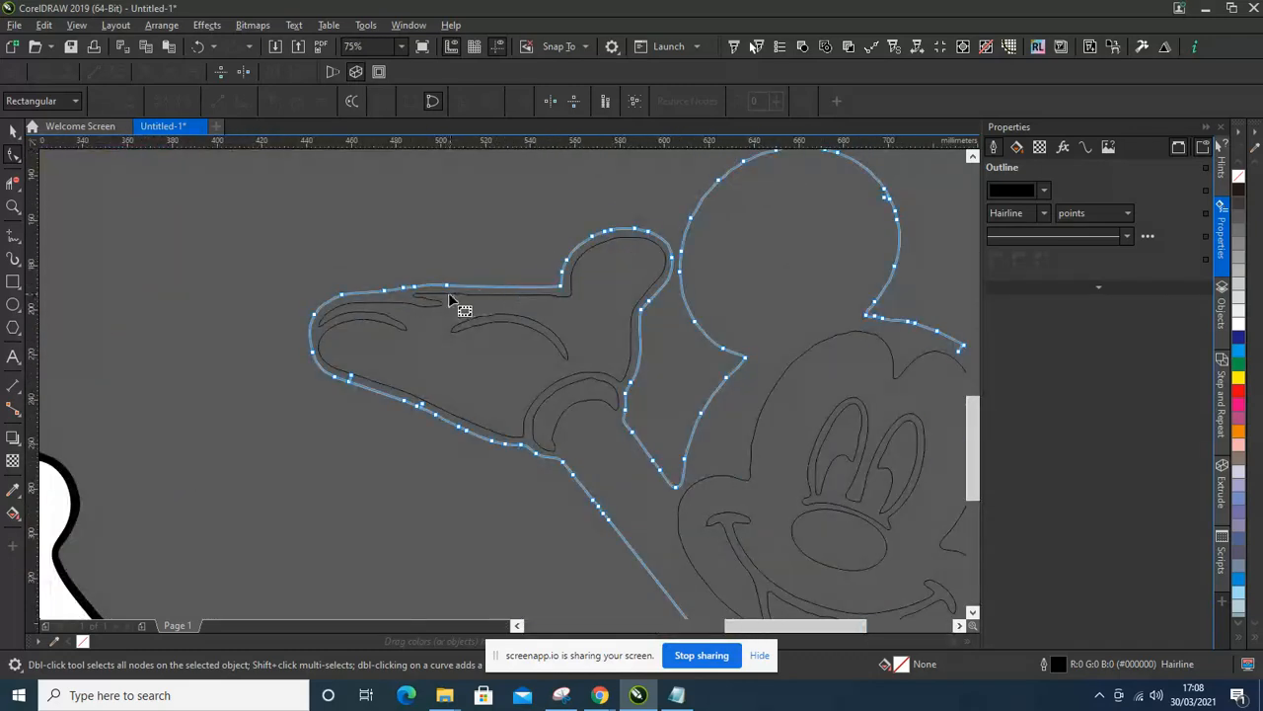
pyautogui.scroll(-2, 454, 296)
pyautogui.press('space')
pyautogui.scroll(4, 674, 319)
pyautogui.click(643, 302)
pyautogui.doubleClick(622, 306)
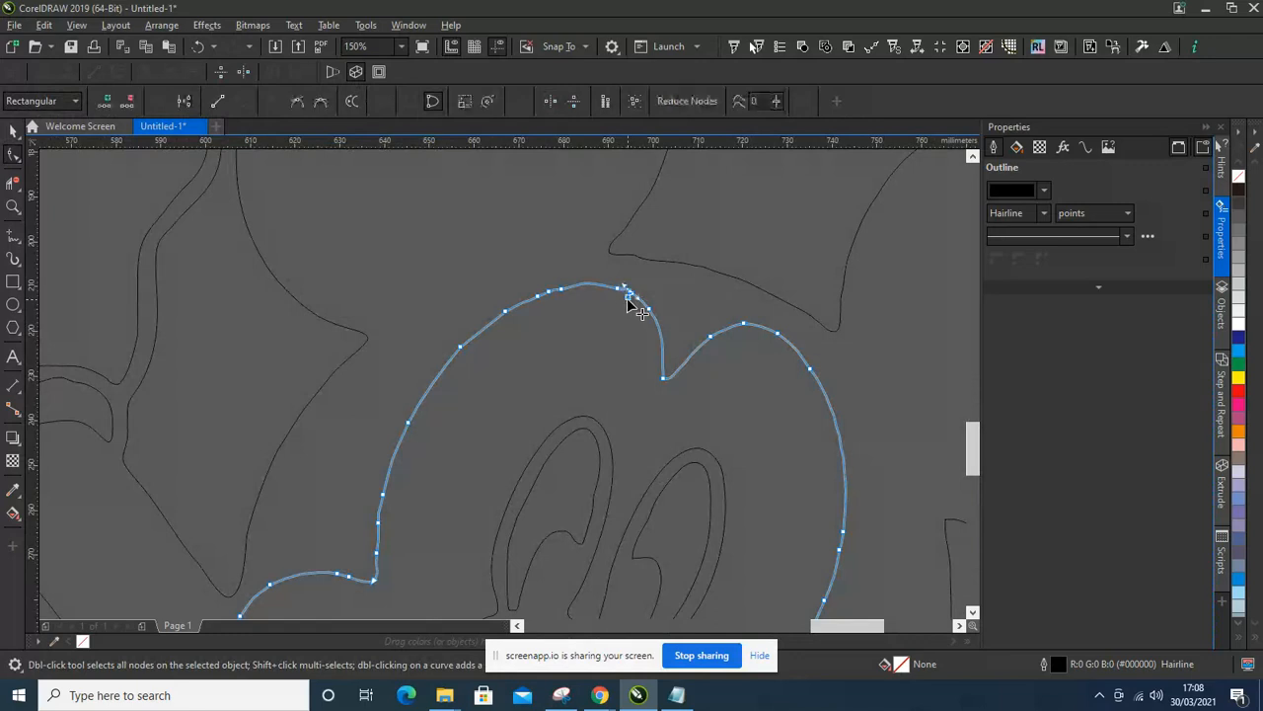
pyautogui.doubleClick(618, 291)
pyautogui.click(635, 298)
pyautogui.doubleClick(644, 309)
# - Delete the surplus nodes left of the forehead crest and on the rising edge of the right forehead lobe
pyautogui.click(561, 290)
pyautogui.doubleClick(560, 292)
pyautogui.doubleClick(709, 337)
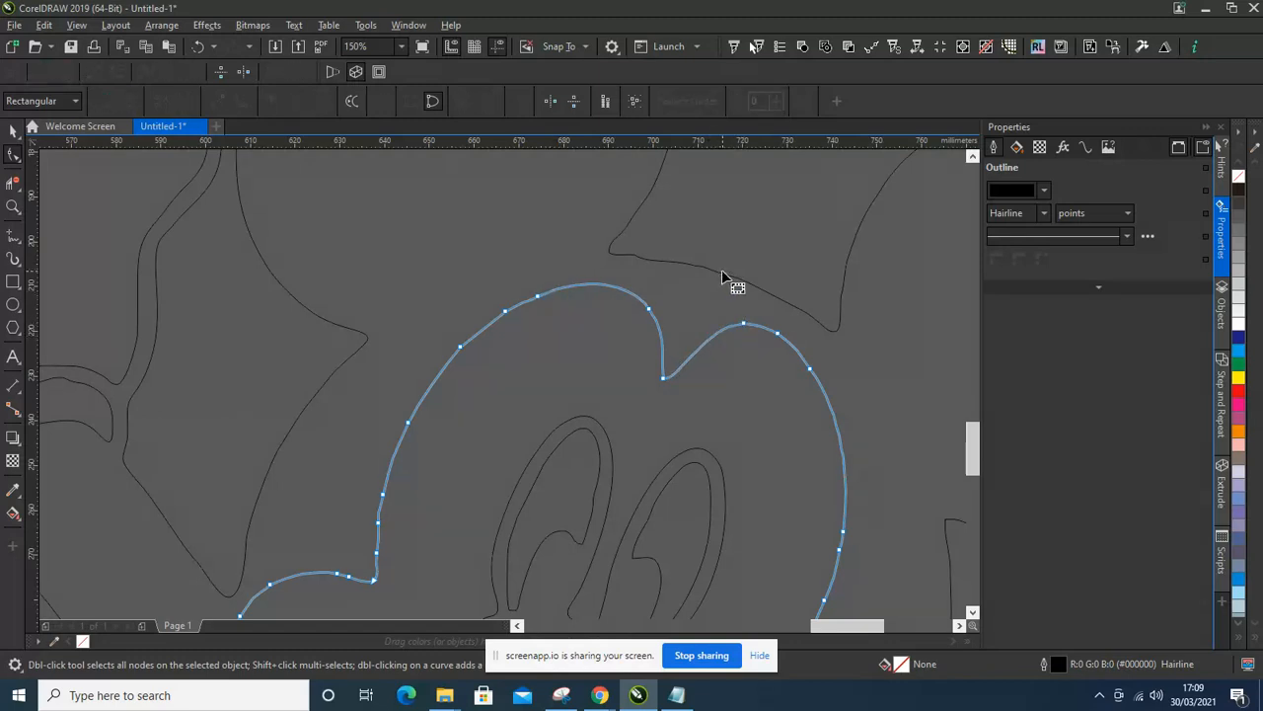
# - Open the body outline for node editing and clean up surplus nodes along the top of the head between the ears
pyautogui.click(694, 266)
pyautogui.doubleClick(641, 259)
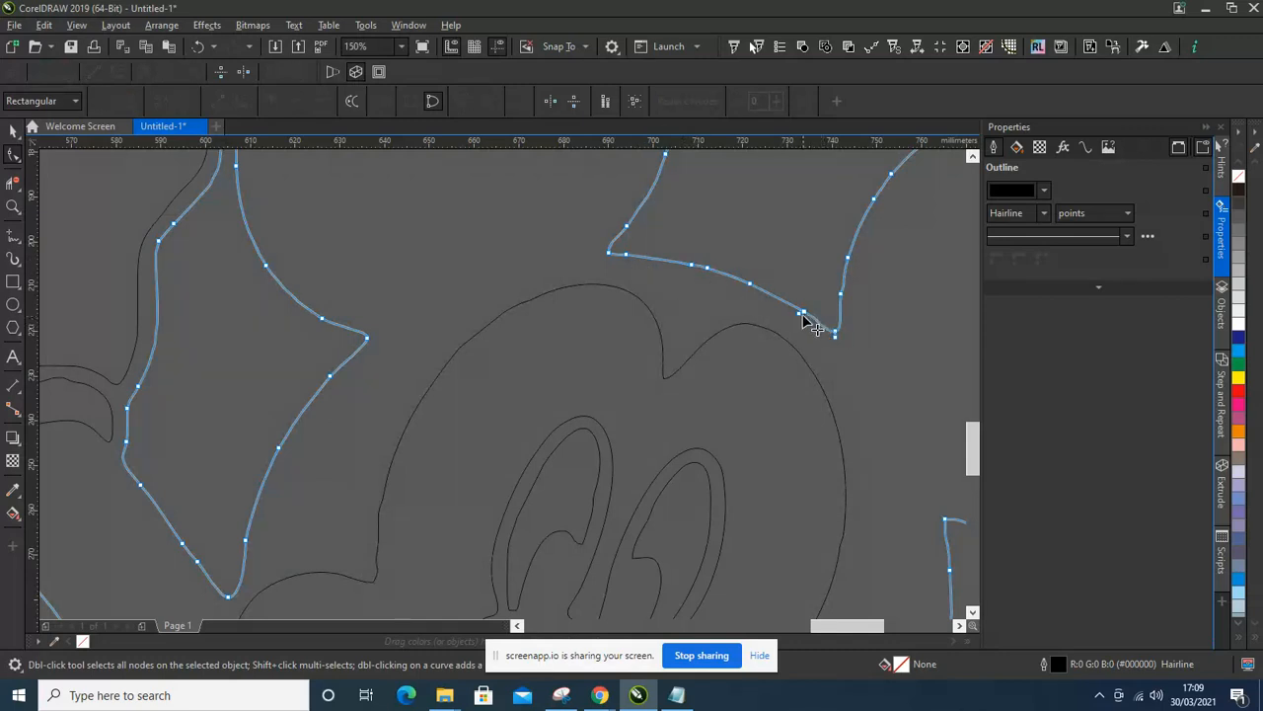
pyautogui.scroll(-2, 765, 328)
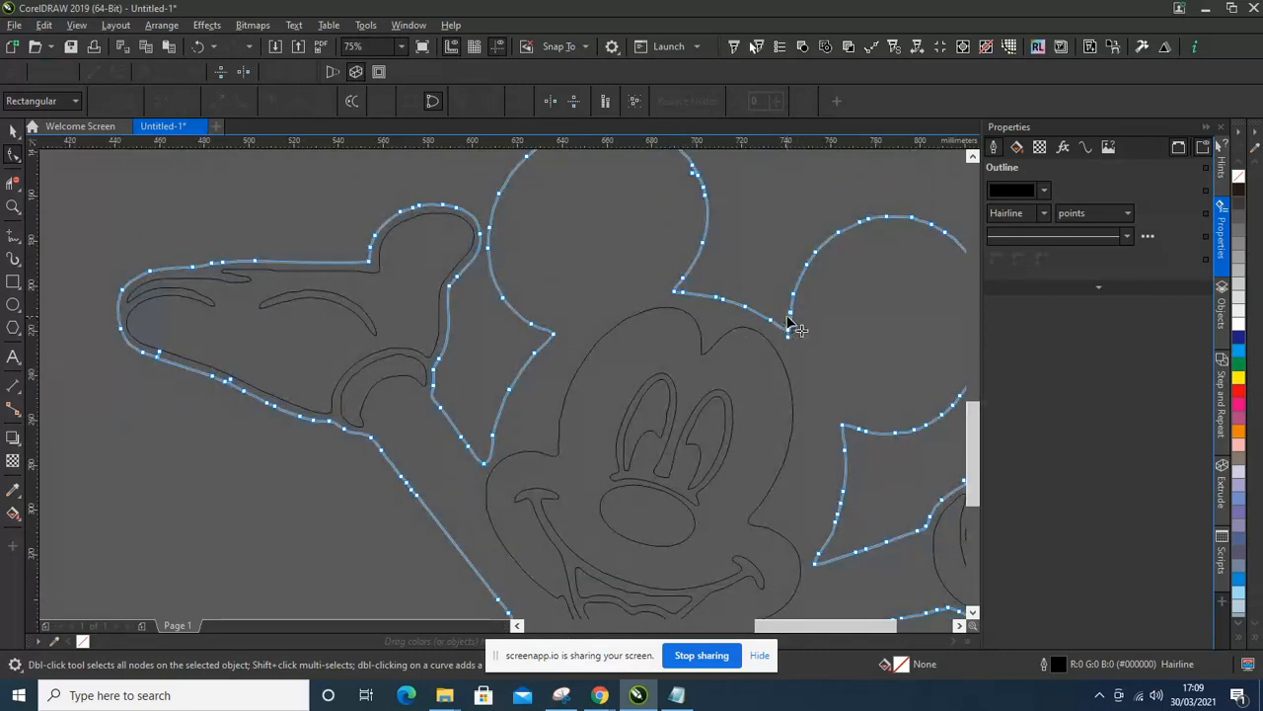
pyautogui.scroll(-2, 641, 316)
pyautogui.press('space')
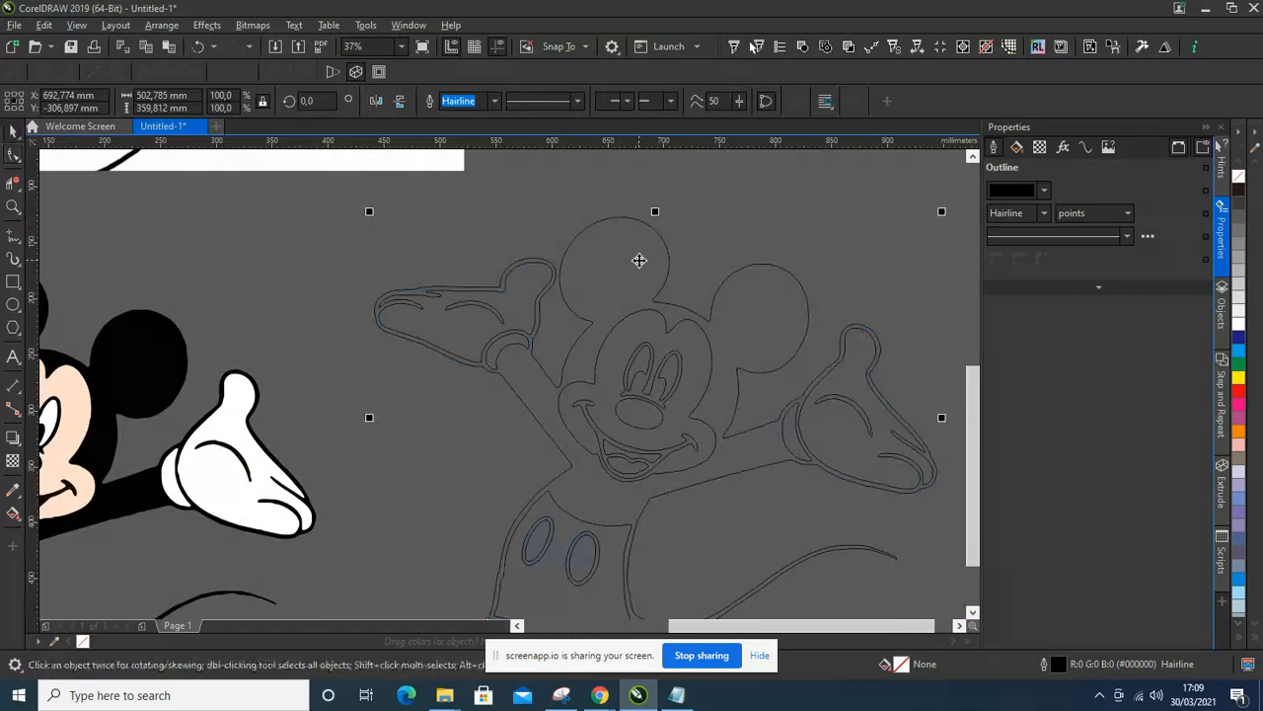
# - Select all the traced outline shapes including the curved strip, group them and shift the group slightly toward the coloured Mickey
pyautogui.scroll(-4, 639, 259)
pyautogui.click(577, 284)
pyautogui.scroll(2, 578, 284)
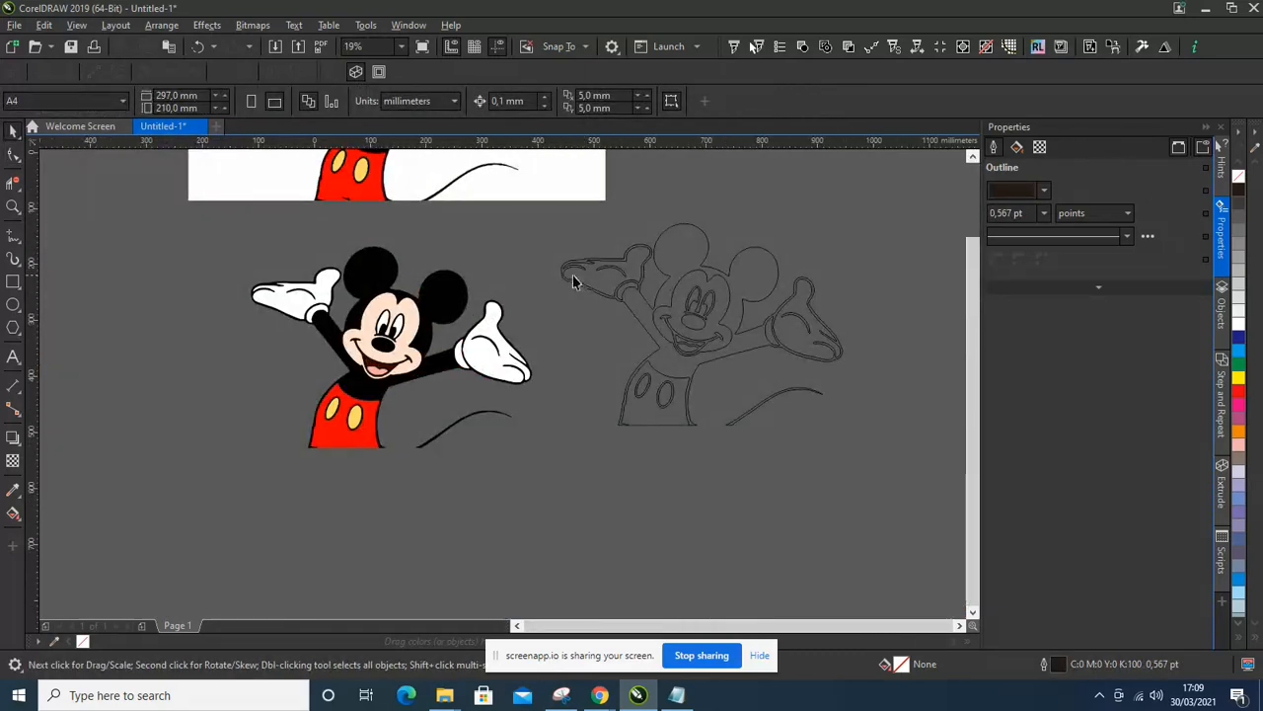
pyautogui.moveTo(540, 234); pyautogui.dragTo(841, 446)
pyautogui.click(583, 344)
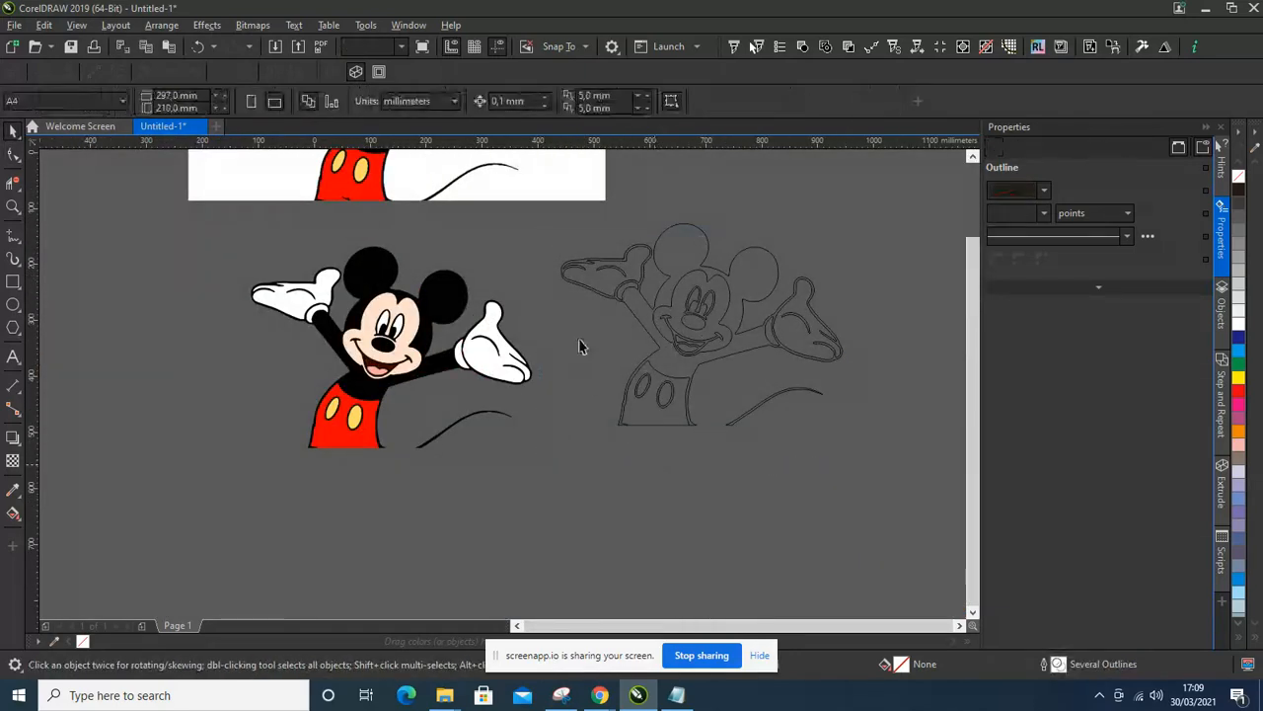
pyautogui.moveTo(544, 204); pyautogui.dragTo(878, 478)
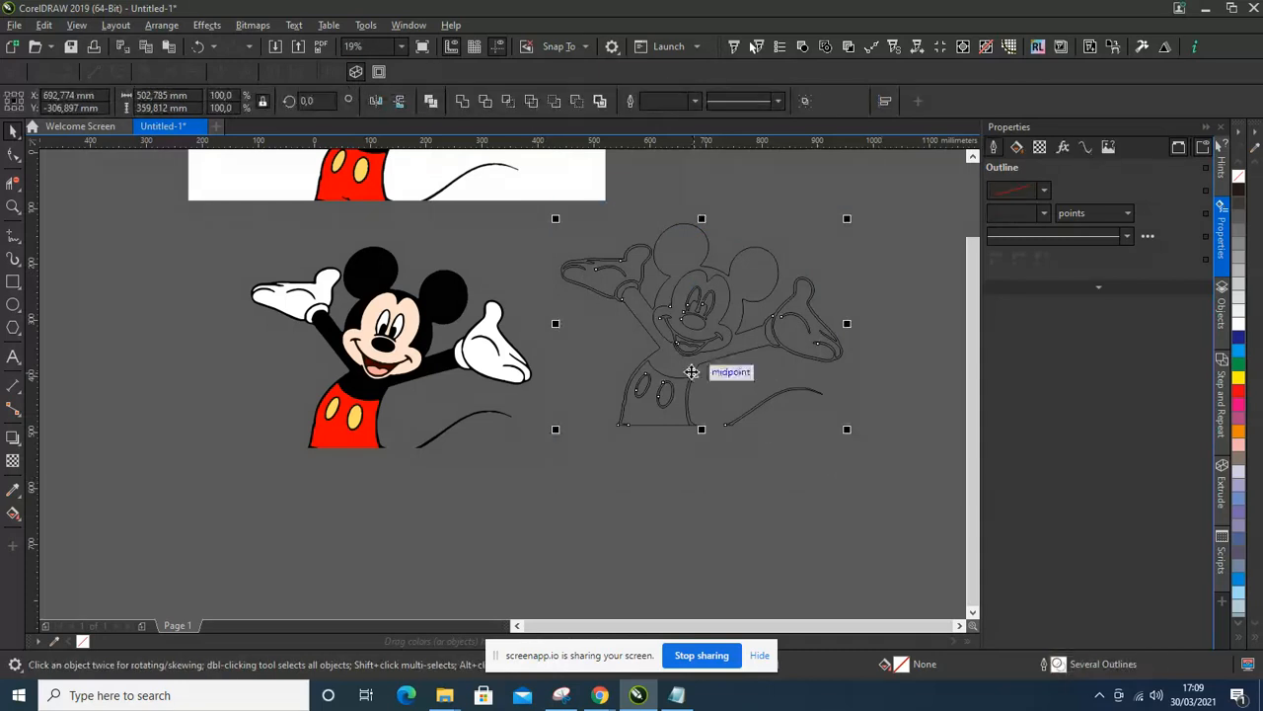
pyautogui.moveTo(691, 371); pyautogui.dragTo(660, 373)
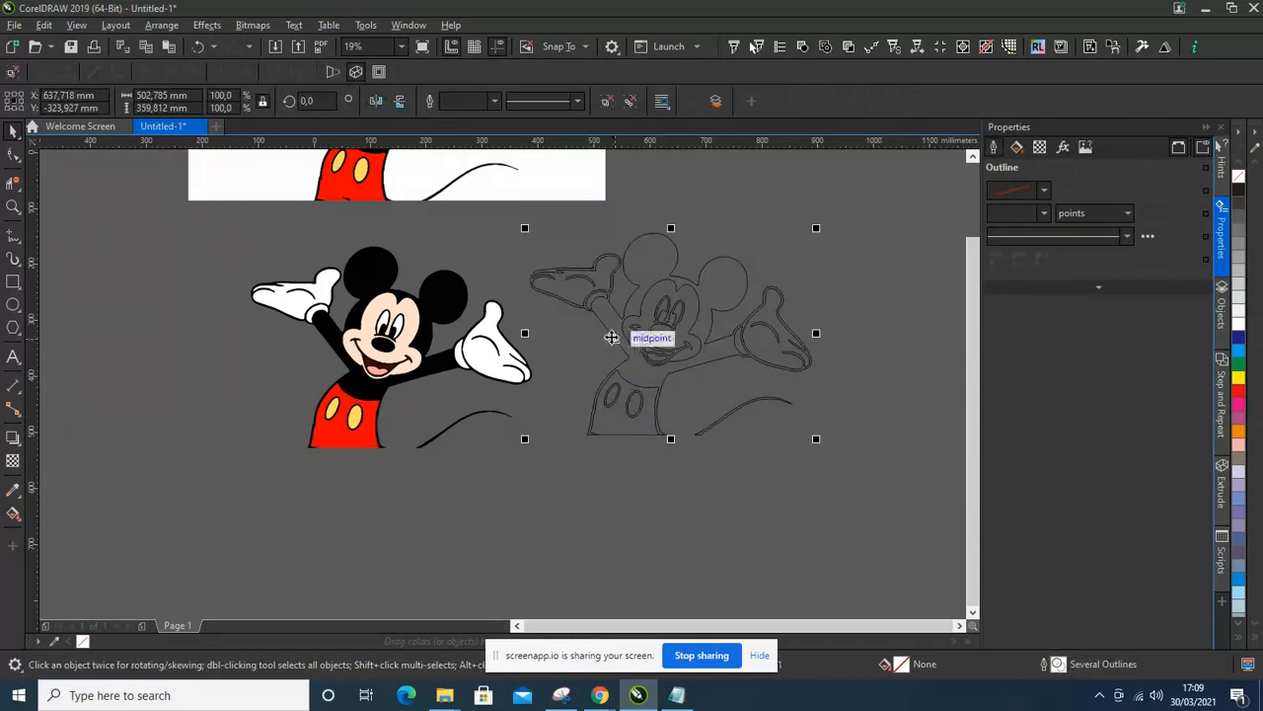
# - Move the outline group to the left side of the coloured Mickey and deselect it
pyautogui.scroll(4, 648, 332)
pyautogui.scroll(-2, 784, 320)
pyautogui.scroll(-4, 783, 320)
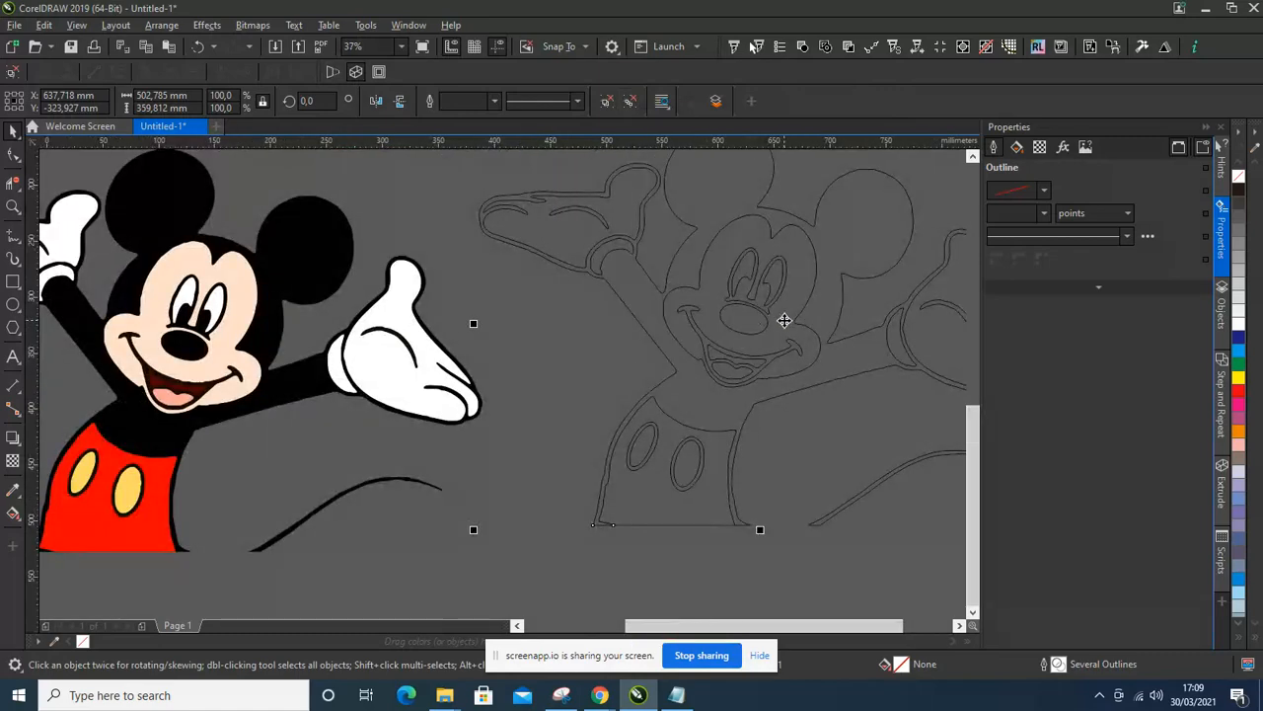
pyautogui.moveTo(749, 323); pyautogui.dragTo(472, 330)
pyautogui.scroll(4, 471, 331)
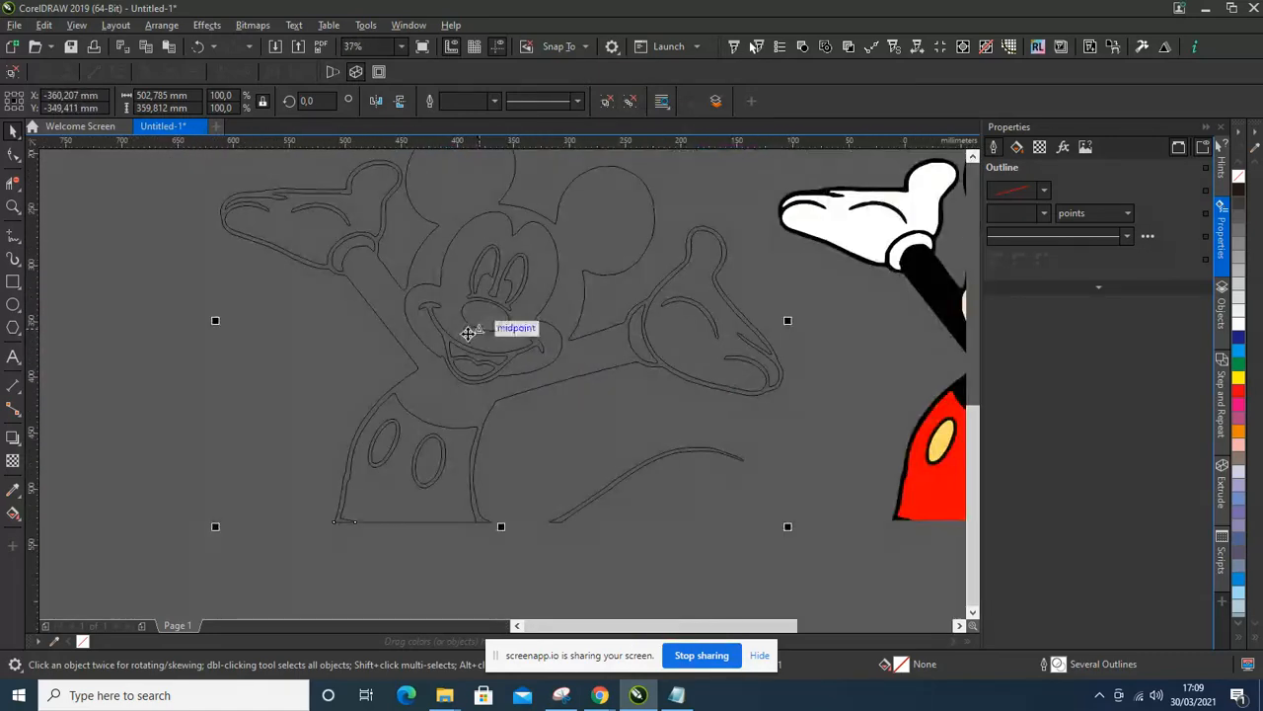
pyautogui.scroll(-2, 472, 331)
pyautogui.click(290, 399)
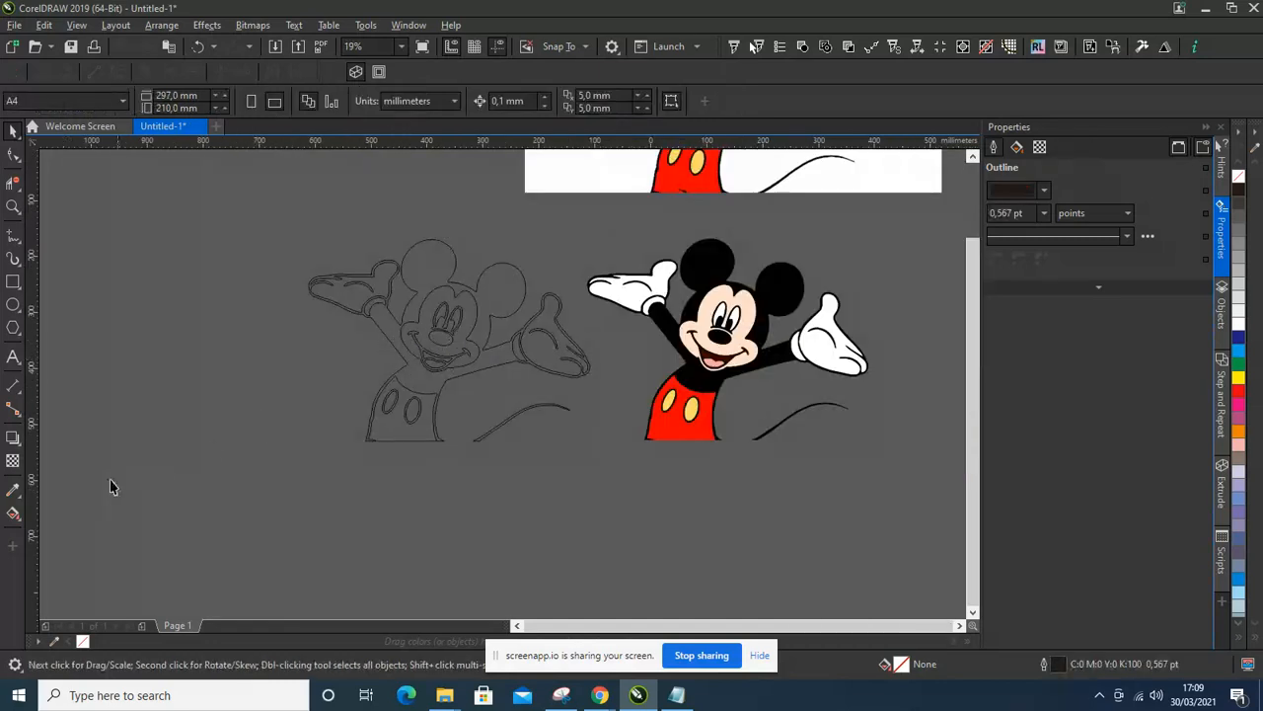
# - Fill the traced shorts with Smart Fill, using the red #F20201 sampled from the coloured Mickey's shorts
pyautogui.click(24, 521)
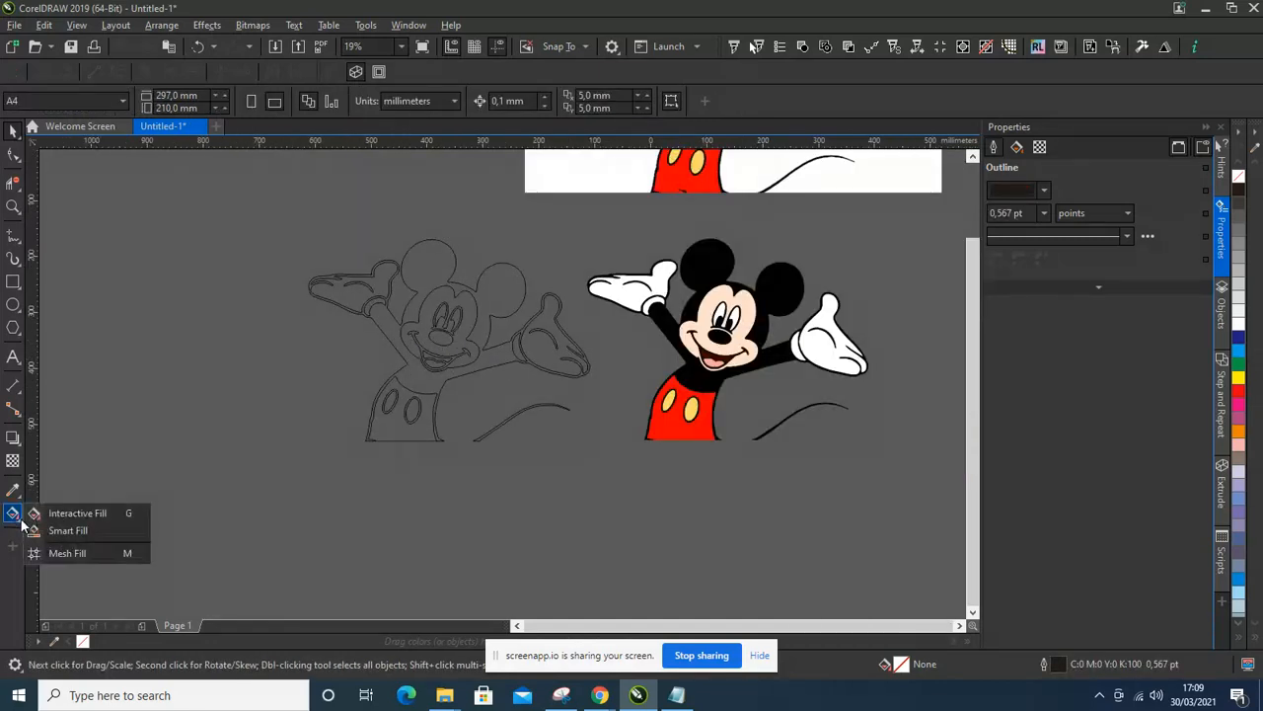
pyautogui.click(81, 508)
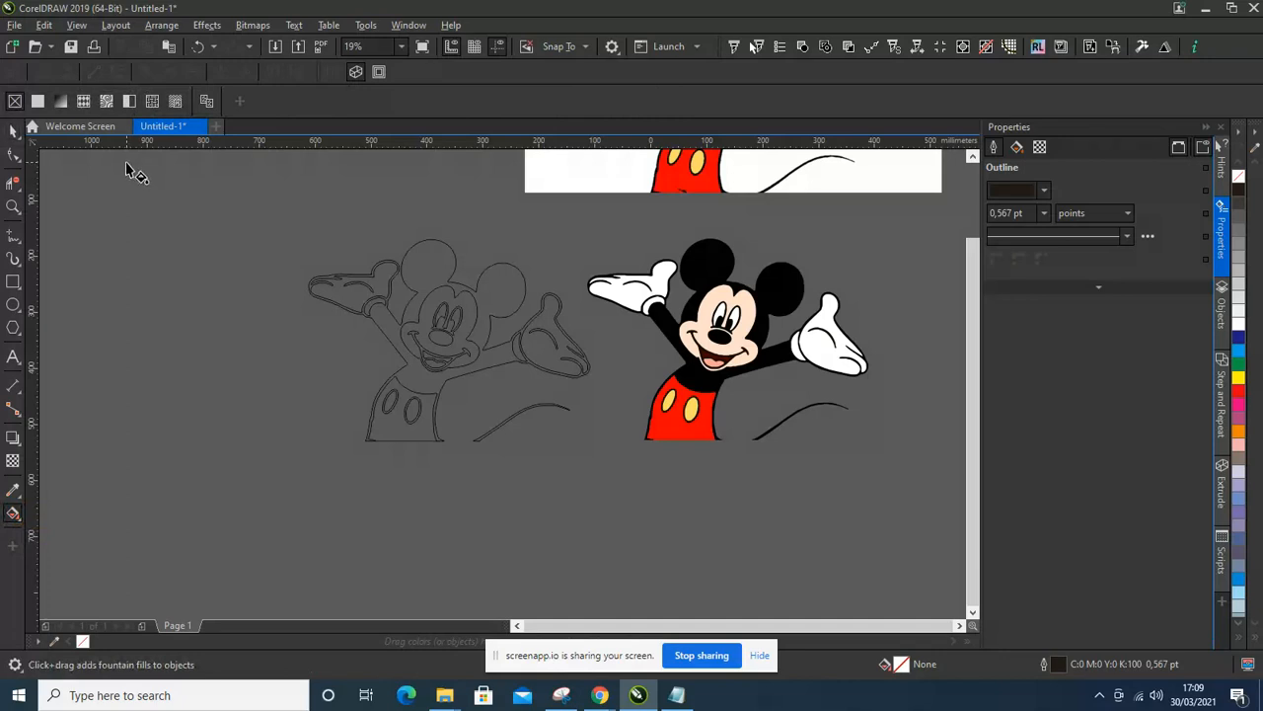
pyautogui.click(23, 529)
pyautogui.click(57, 531)
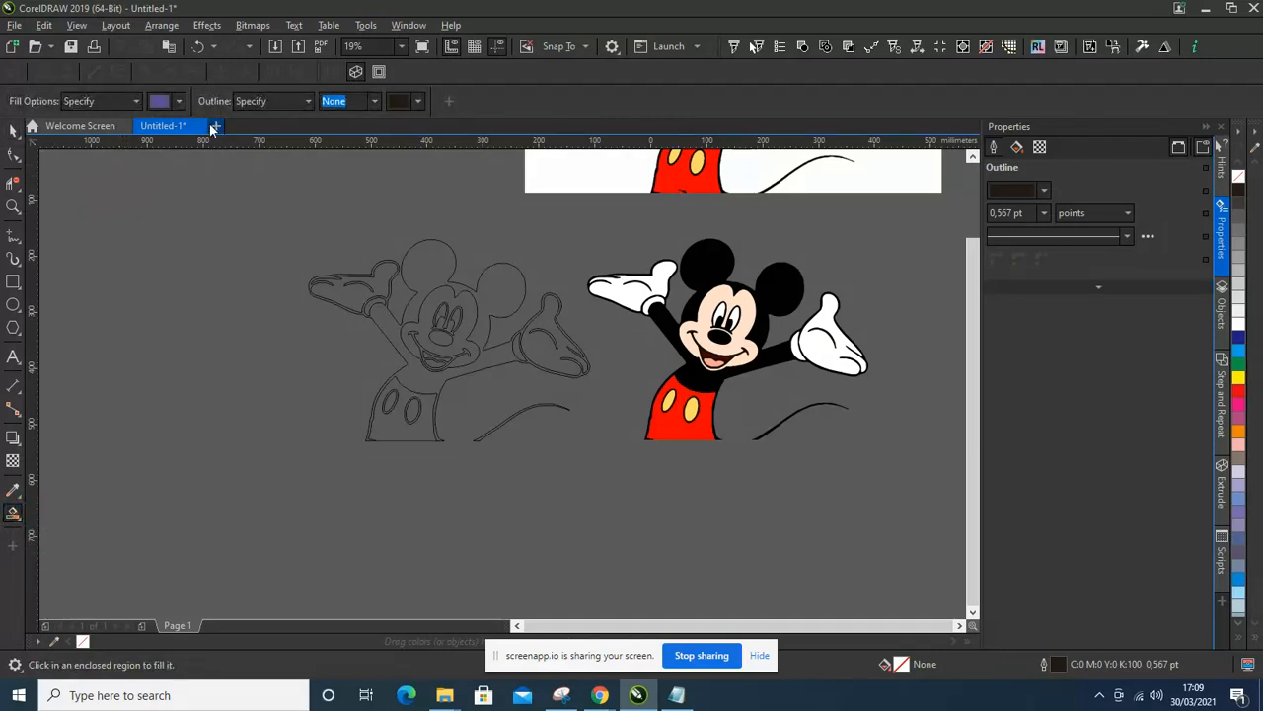
pyautogui.click(298, 342)
pyautogui.click(676, 418)
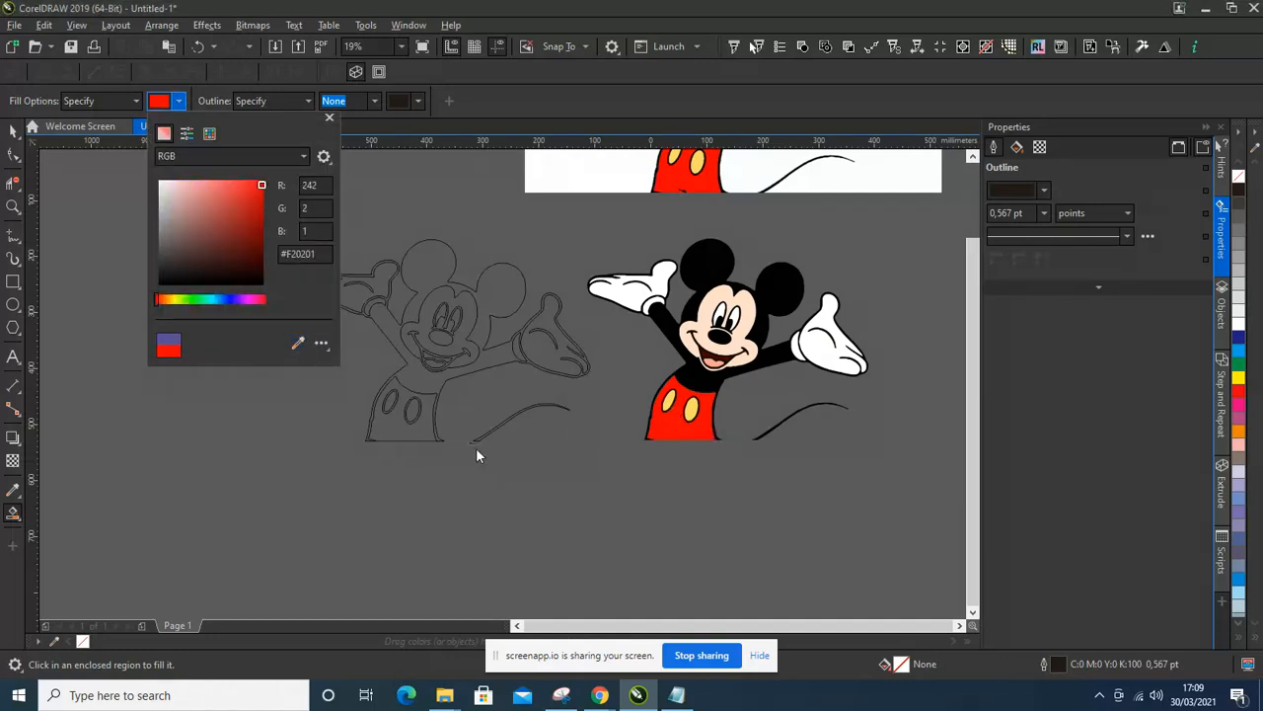
pyautogui.click(402, 431)
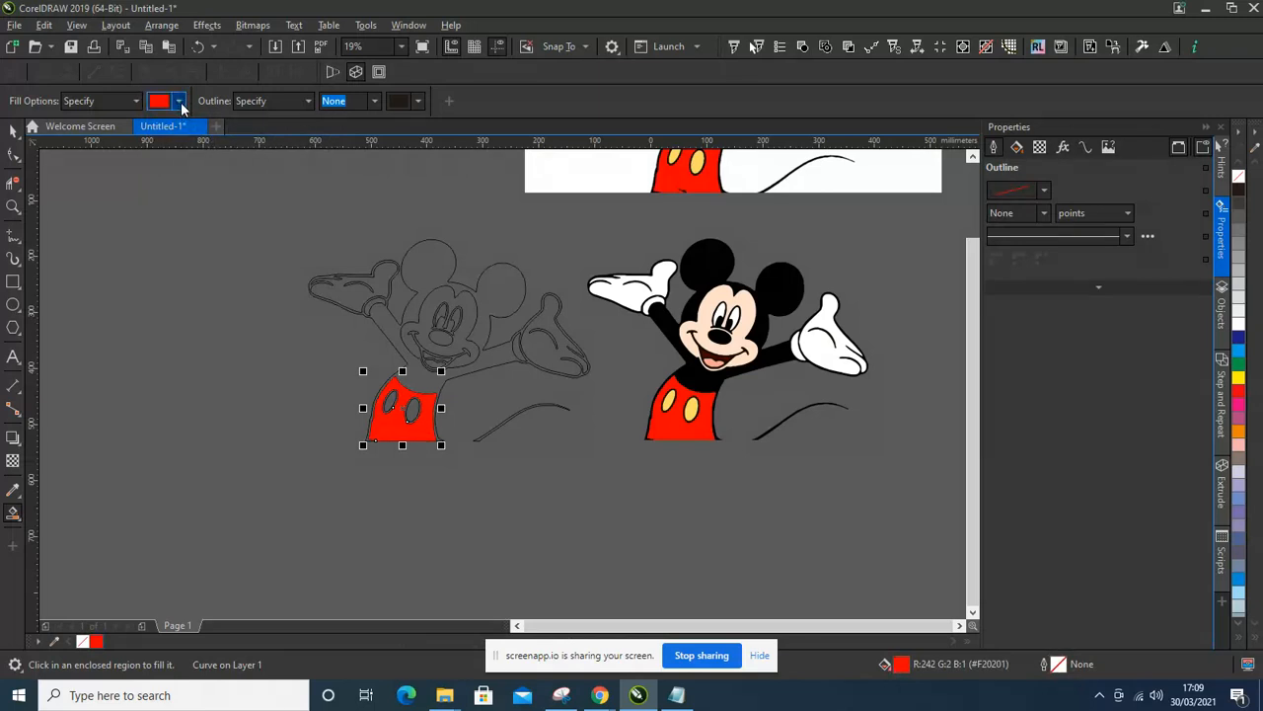
# - Sample black from the coloured Mickey's torso and apply it with Smart Fill to the traced body above the shorts
pyautogui.click(179, 102)
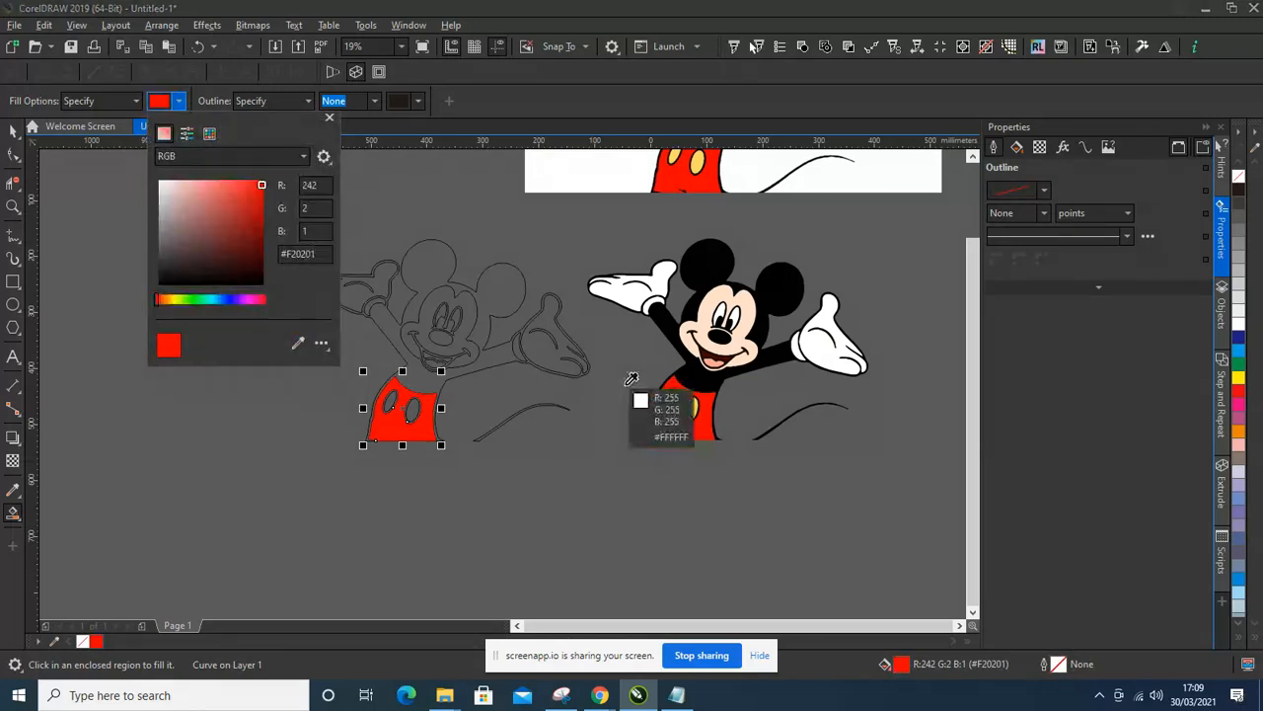
pyautogui.click(704, 374)
pyautogui.click(421, 383)
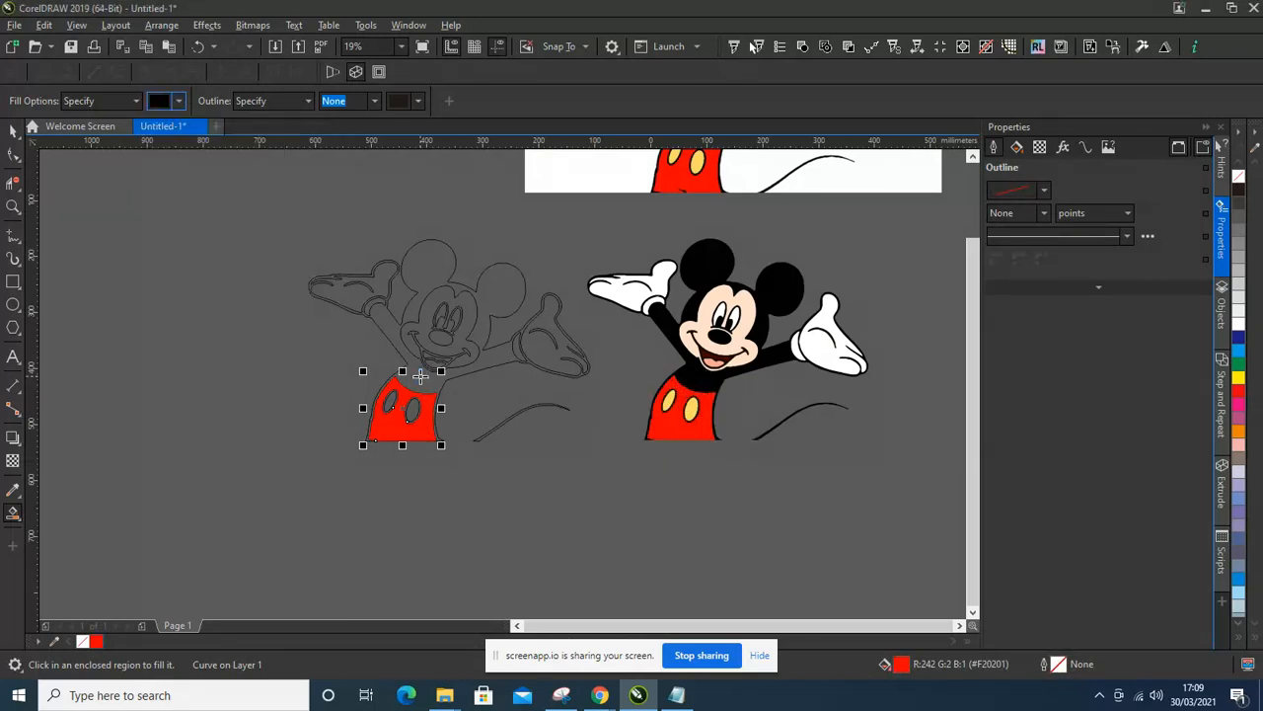
# - Fill the traced body, the eye outlines and the smile and mouth outline with the sampled black #010101 using Smart Fill
pyautogui.click(421, 376)
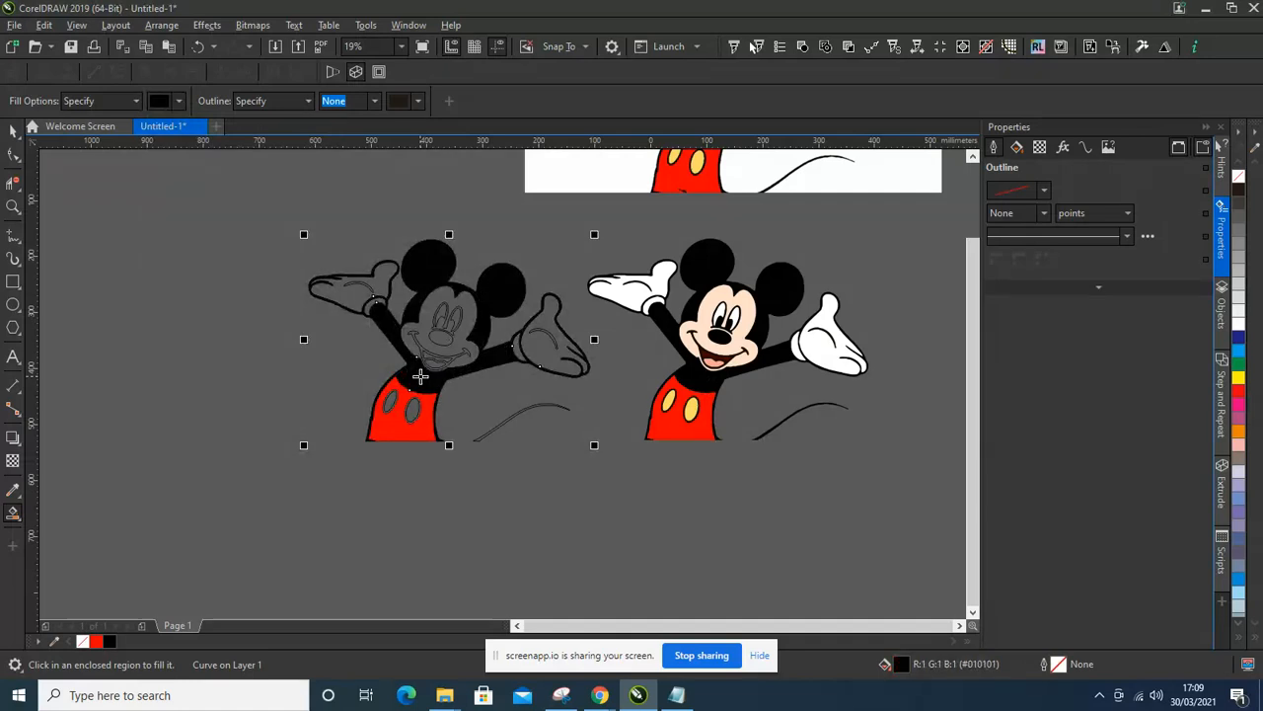
pyautogui.scroll(5, 449, 323)
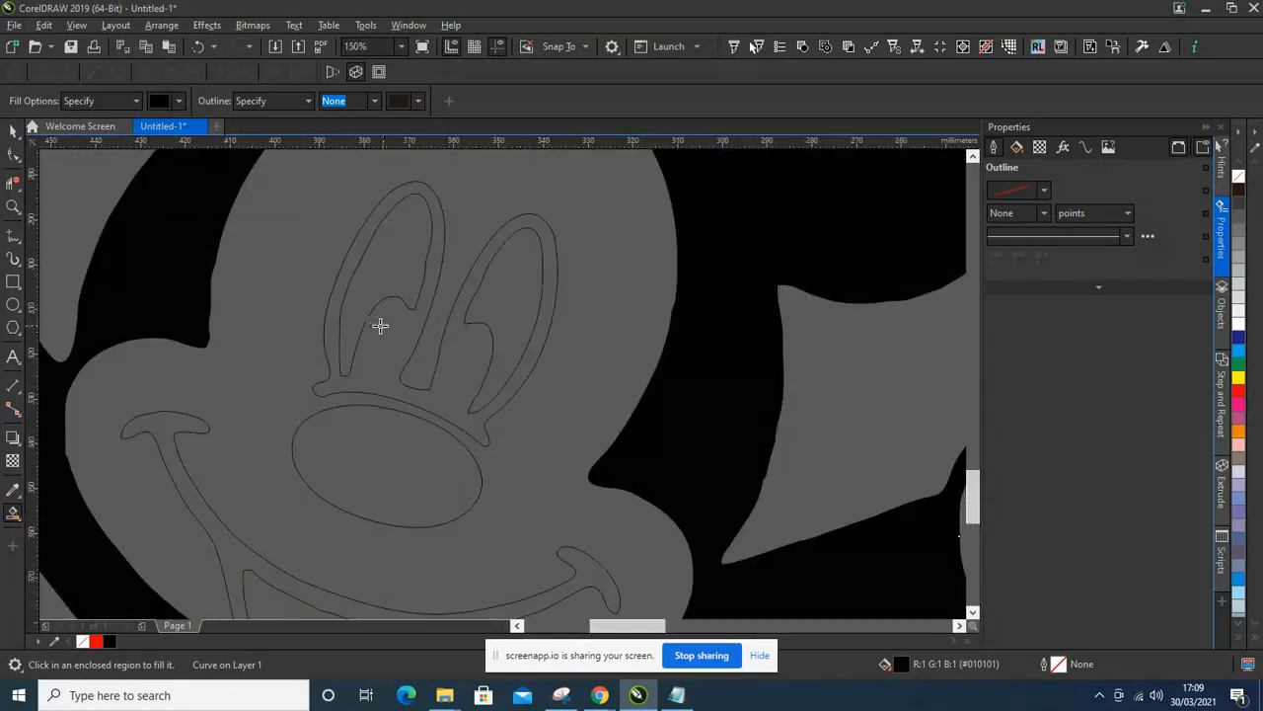
pyautogui.click(383, 360)
pyautogui.scroll(-5, 391, 276)
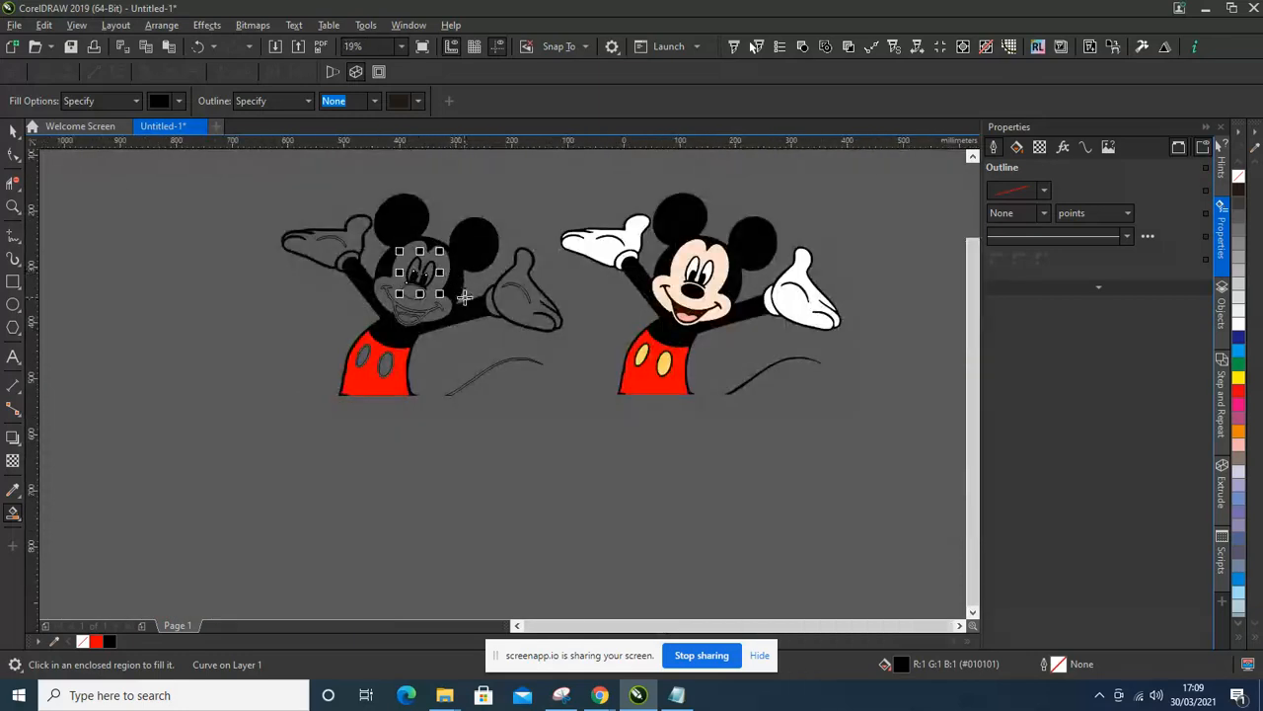
pyautogui.scroll(5, 422, 306)
pyautogui.click(510, 336)
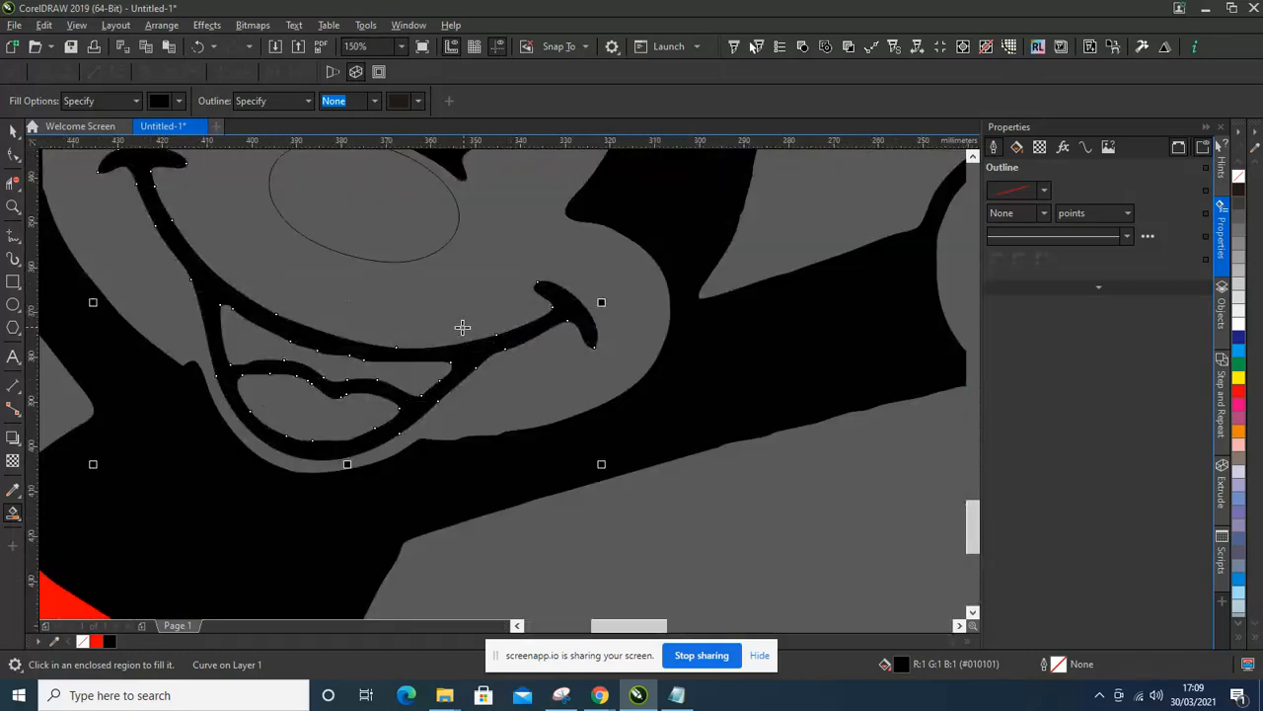
pyautogui.scroll(-5, 460, 328)
# - Fill the ring around one shorts button and the crease lines on both traced gloves with the same black
pyautogui.scroll(5, 434, 383)
pyautogui.click(391, 342)
pyautogui.scroll(-6, 391, 342)
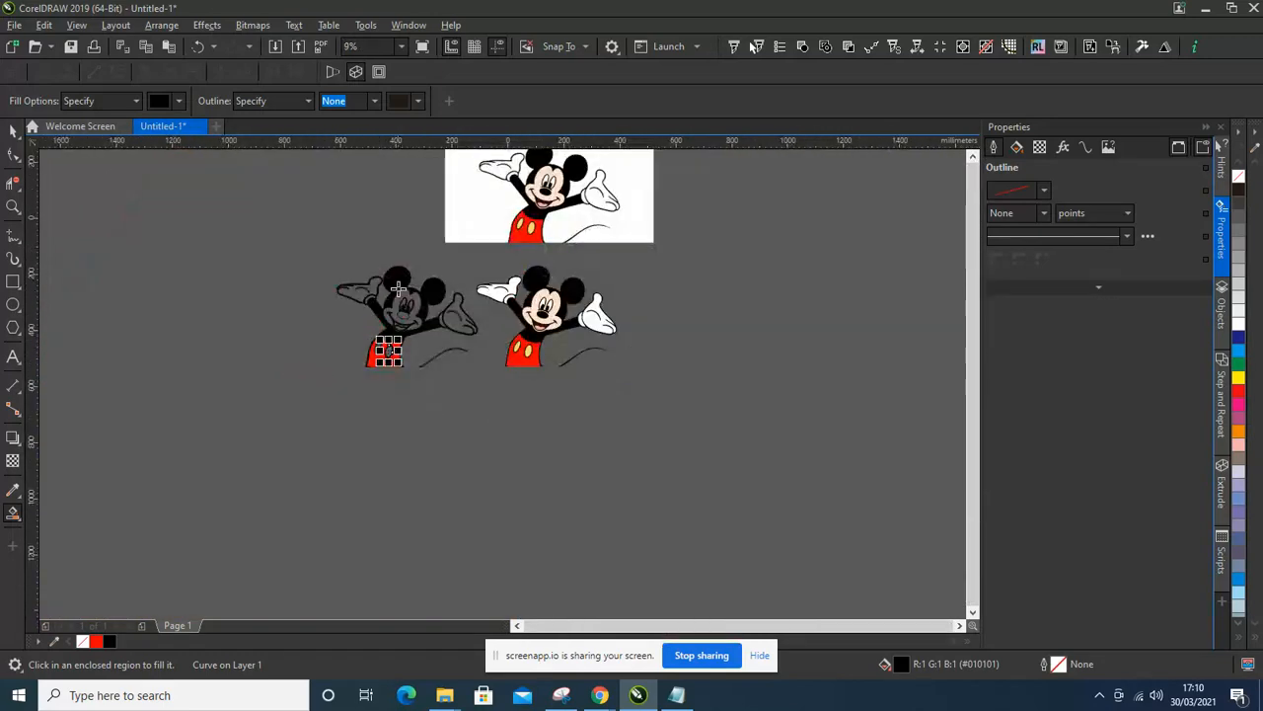
pyautogui.scroll(2, 399, 288)
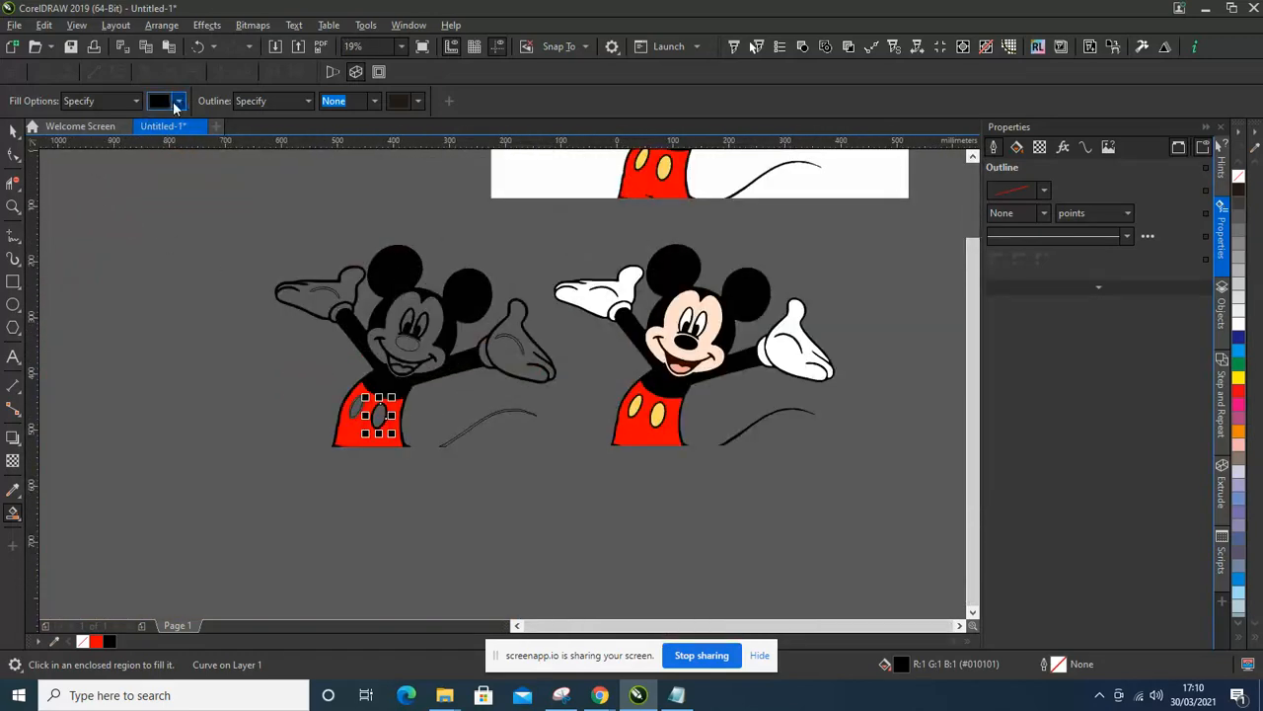
pyautogui.scroll(5, 296, 284)
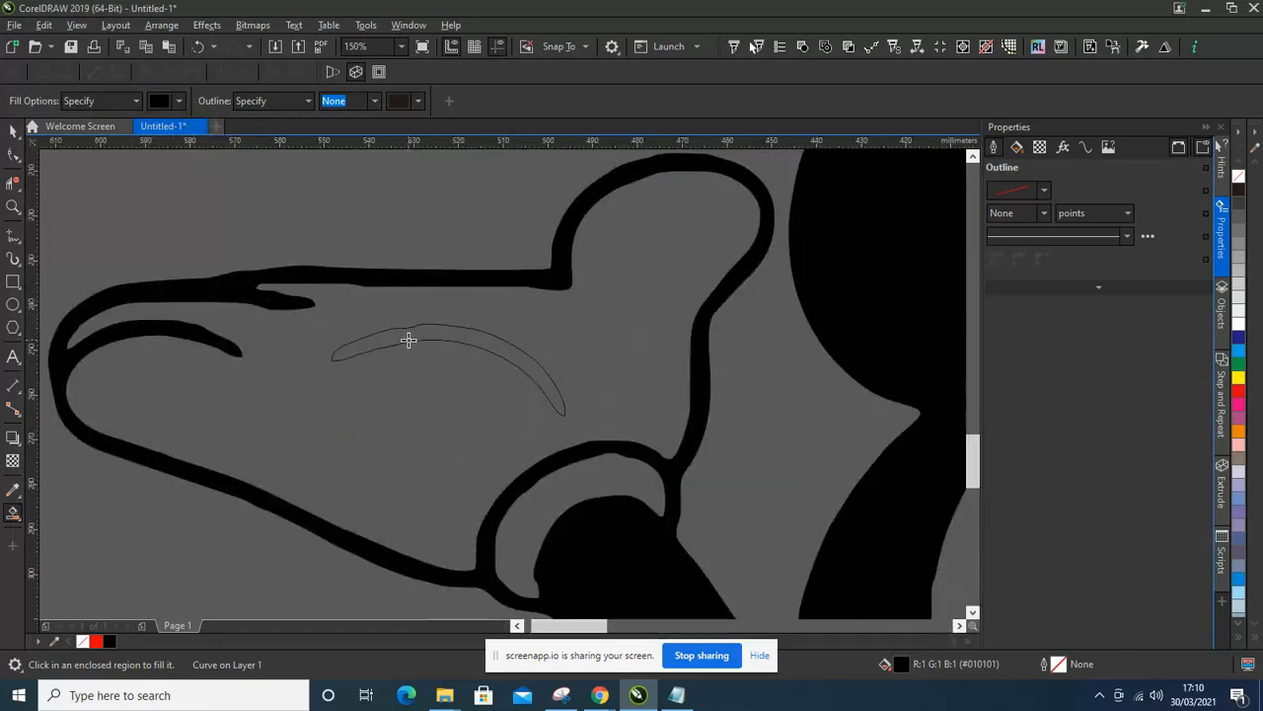
pyautogui.click(409, 339)
pyautogui.scroll(-6, 409, 340)
pyautogui.scroll(3, 247, 328)
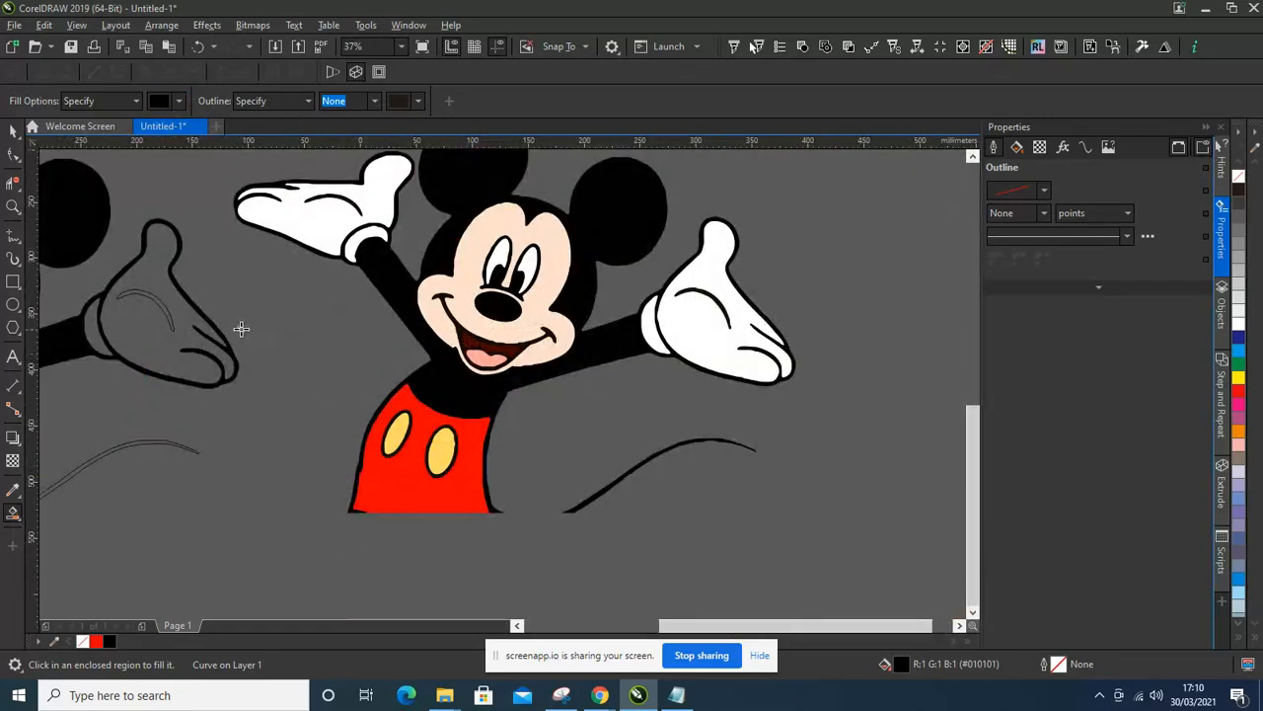
pyautogui.scroll(3, 247, 329)
pyautogui.click(194, 267)
pyautogui.scroll(-5, 580, 273)
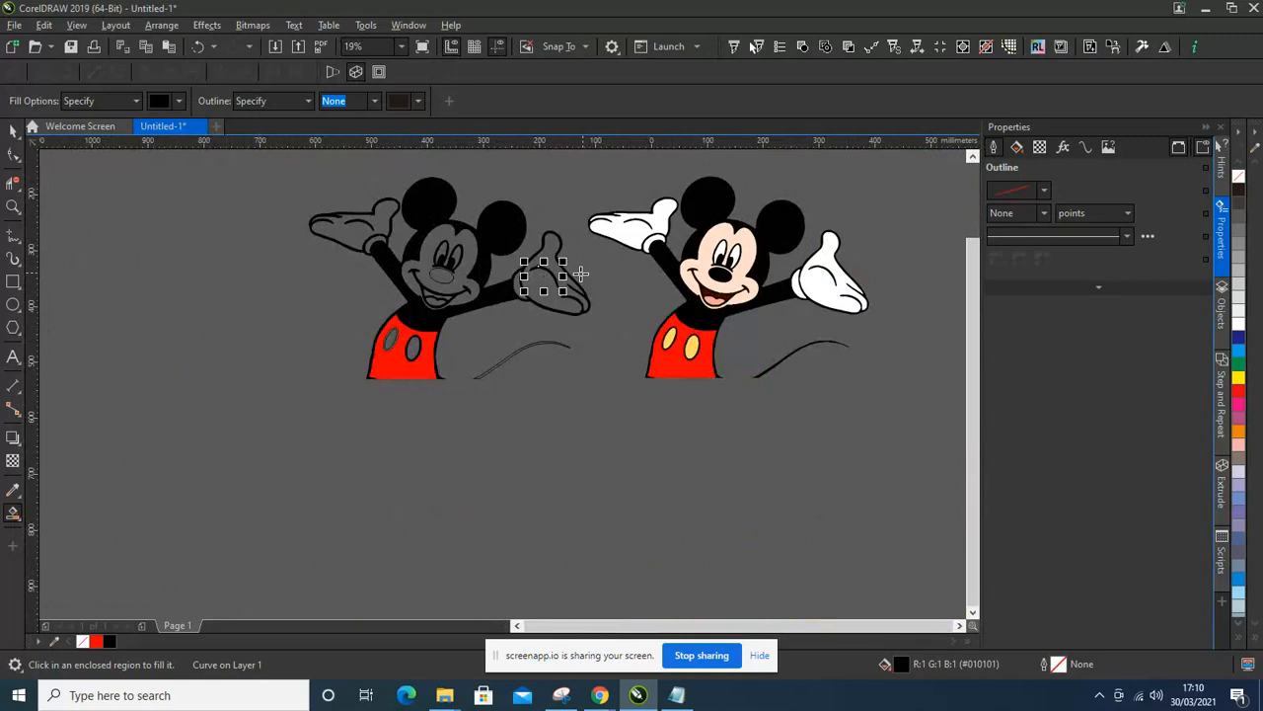
# - Sample yellow #FED966 from the coloured Mickey's button and fill both traced shorts buttons with it
pyautogui.click(180, 102)
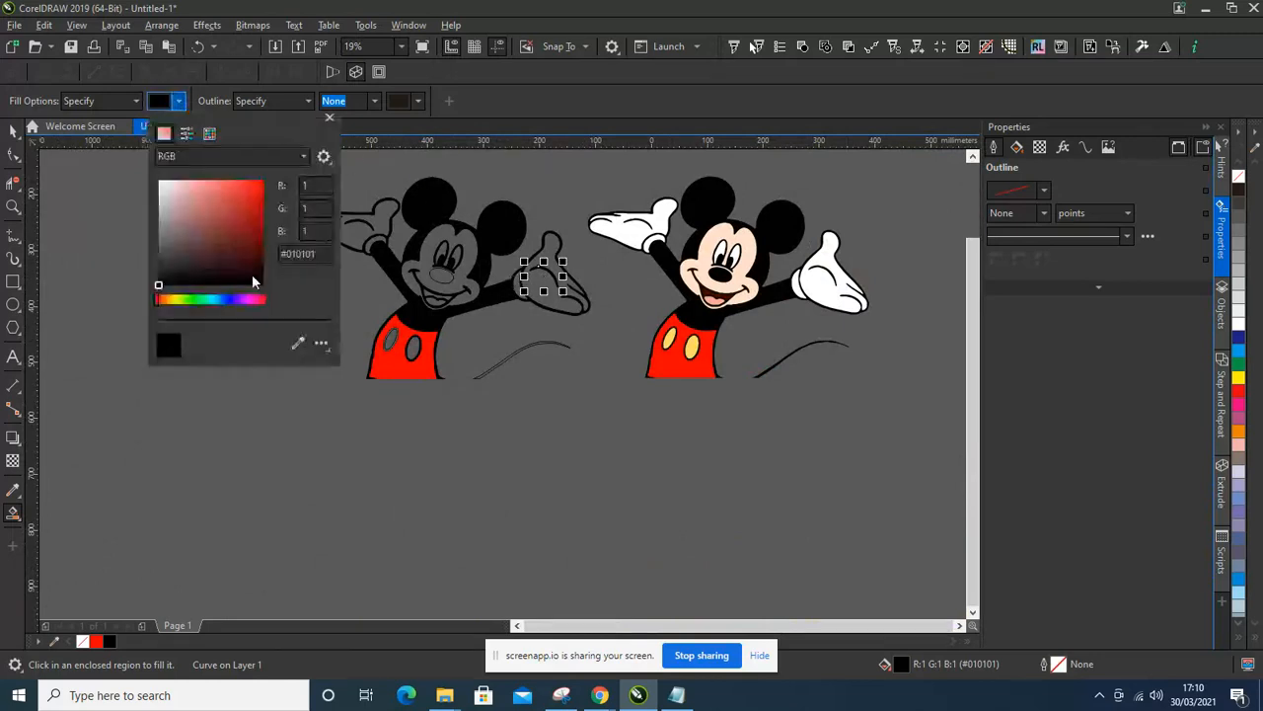
pyautogui.click(297, 343)
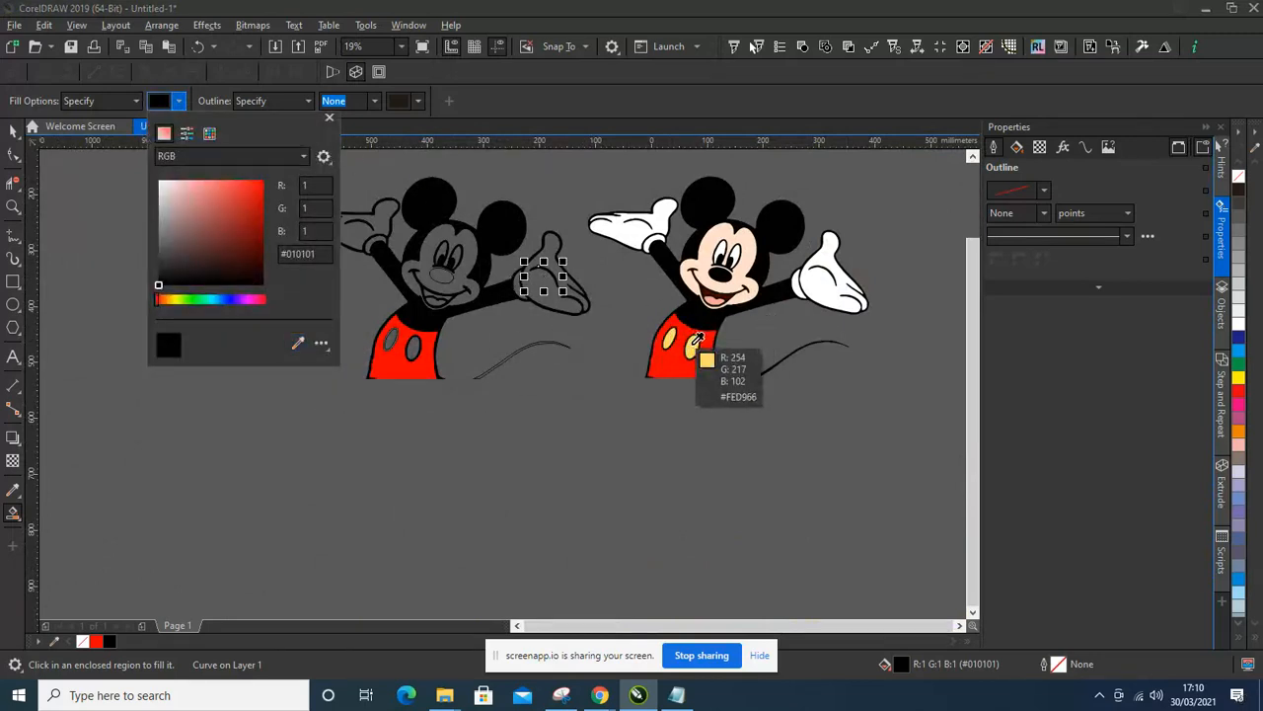
pyautogui.click(692, 343)
pyautogui.click(459, 351)
pyautogui.scroll(5, 413, 348)
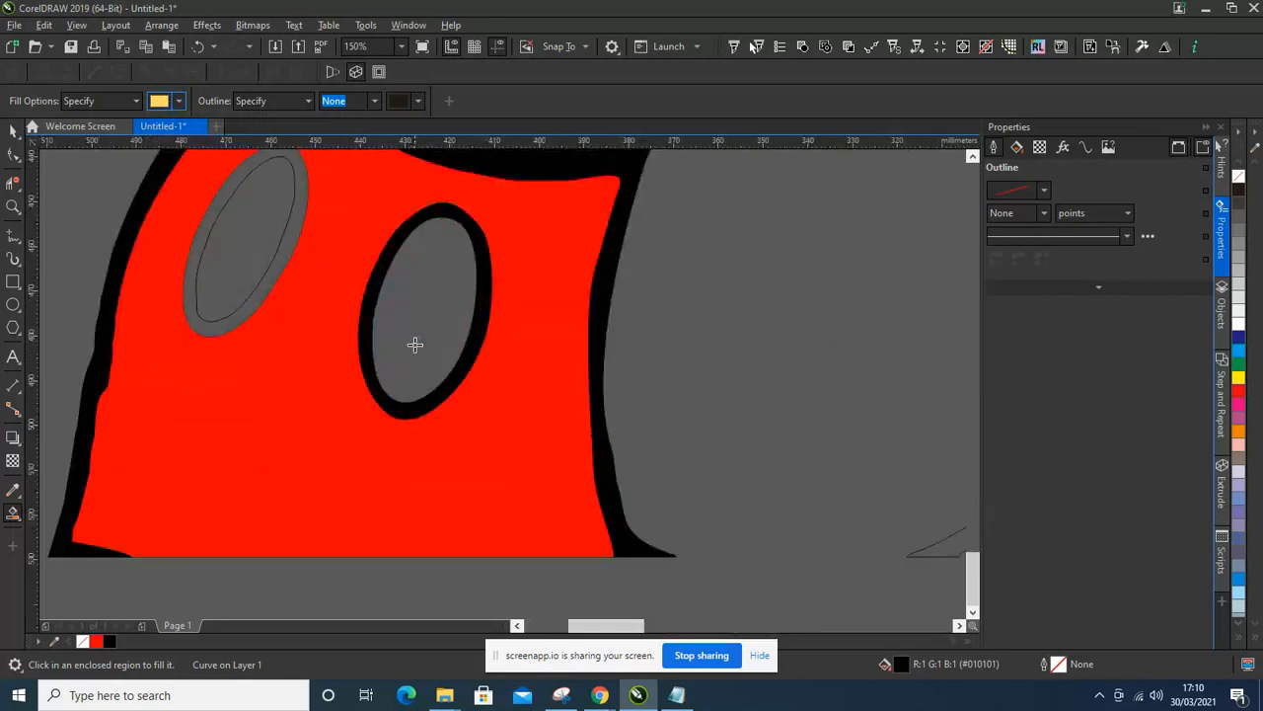
pyautogui.click(419, 324)
pyautogui.click(257, 235)
# - Sample black #010101 again and fill the ring around the other shorts button and the curved tail strip
pyautogui.scroll(-4, 259, 238)
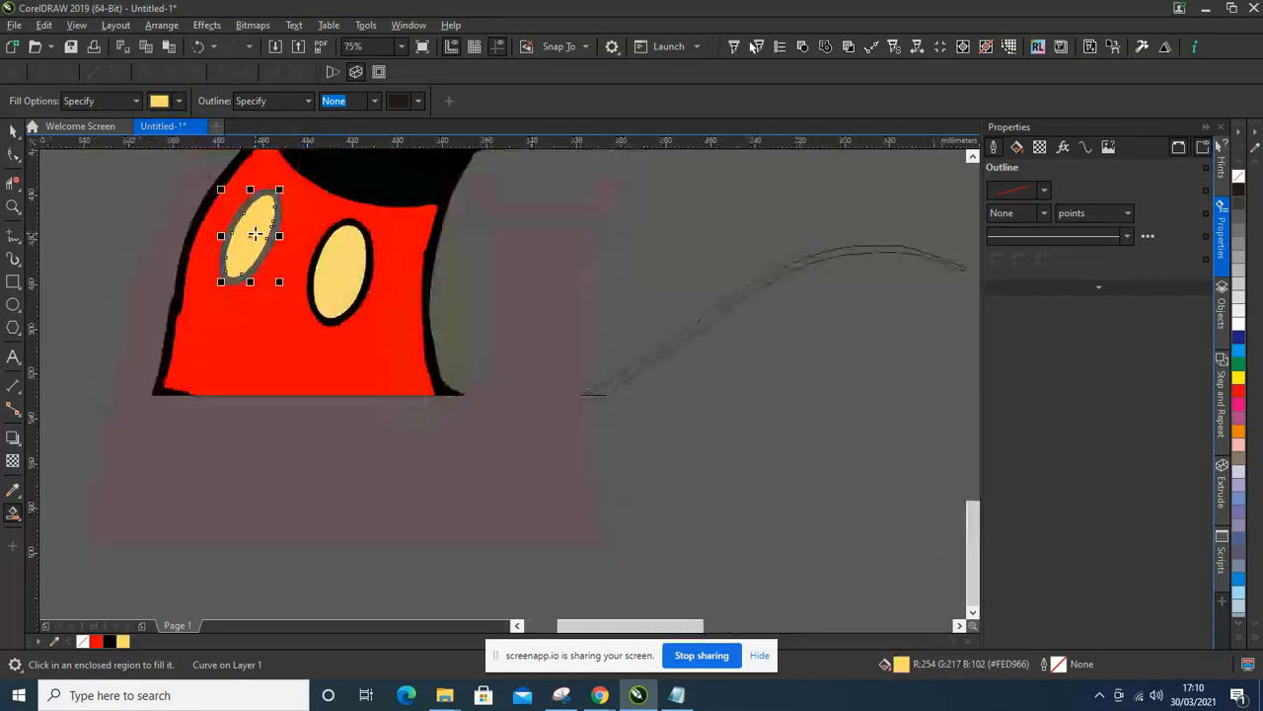
pyautogui.click(178, 103)
pyautogui.click(297, 345)
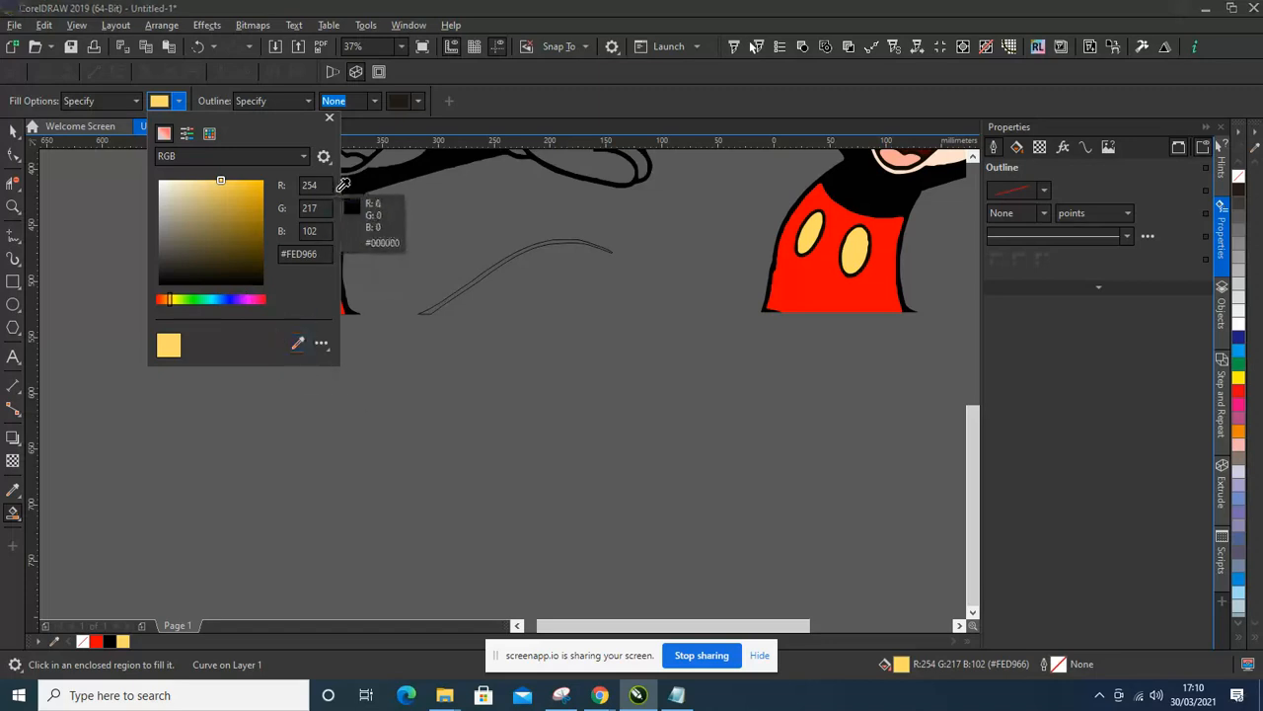
pyautogui.click(344, 191)
pyautogui.scroll(5, 259, 227)
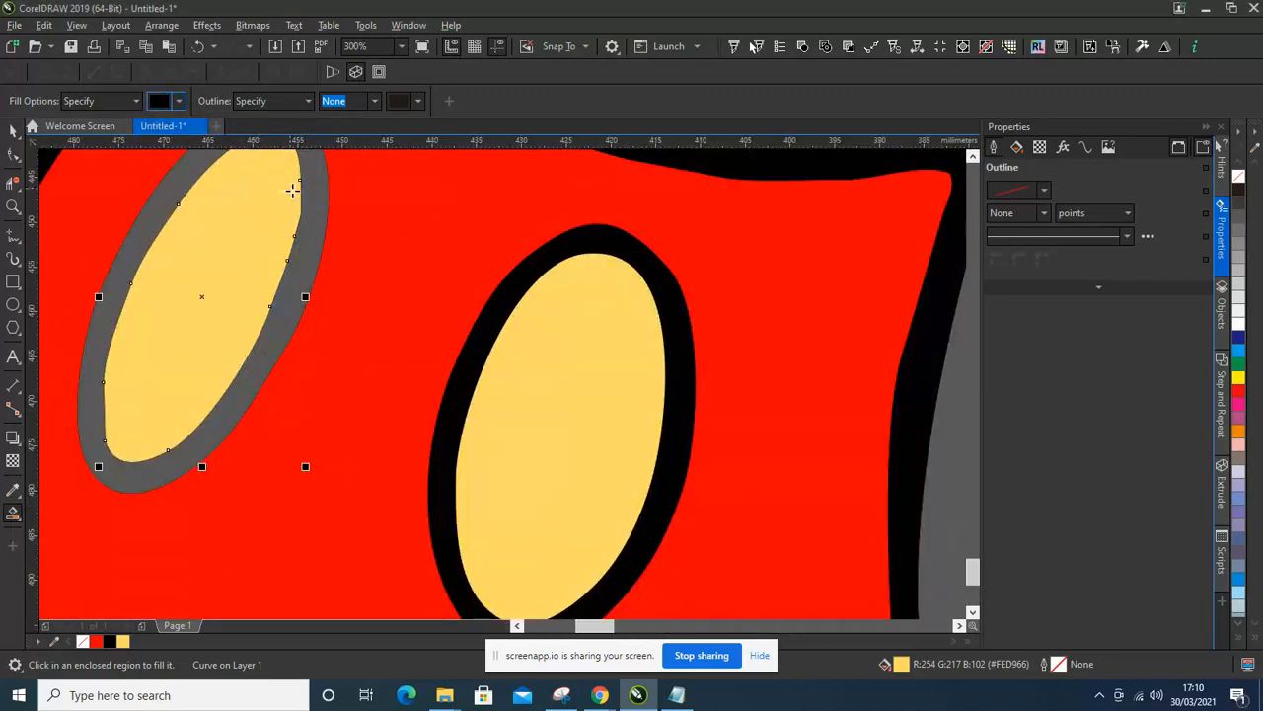
pyautogui.click(285, 178)
pyautogui.scroll(-5, 274, 220)
pyautogui.scroll(5, 484, 300)
pyautogui.click(485, 296)
pyautogui.scroll(-6, 484, 296)
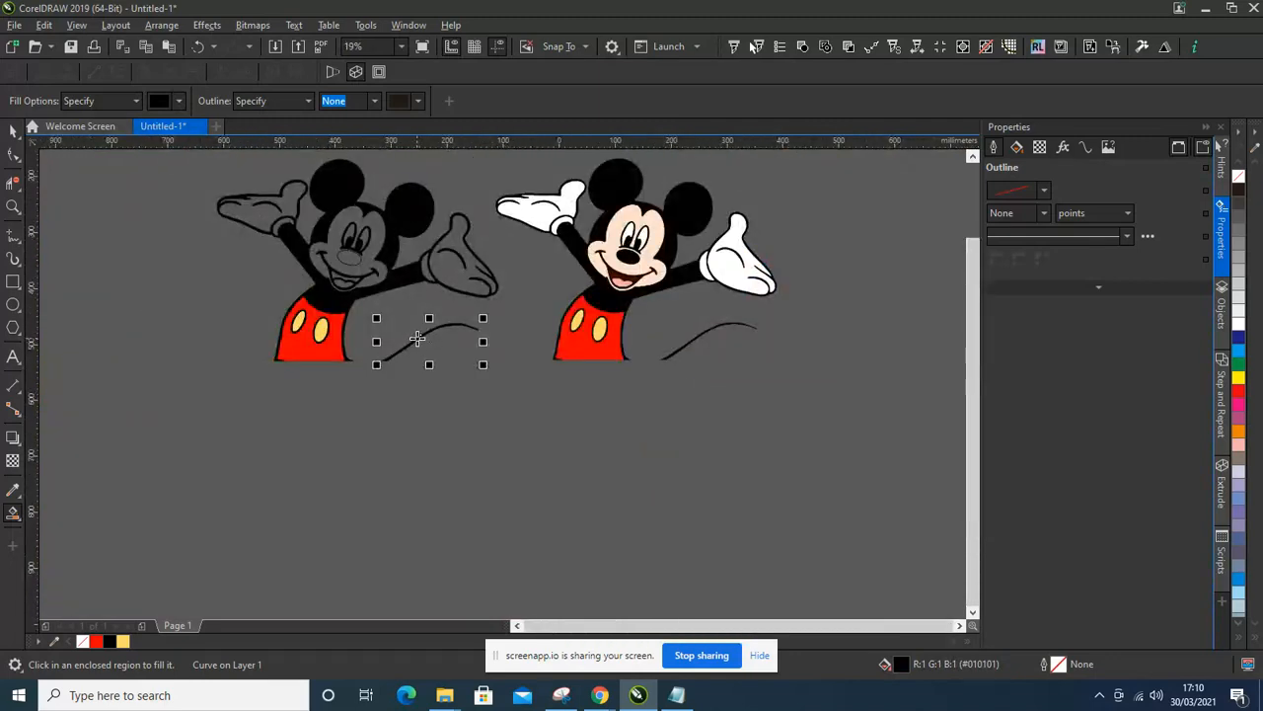
# - Sample white #FFFFFF from the coloured Mickey's glove and fill both traced gloves and their cuffs with it
pyautogui.click(177, 100)
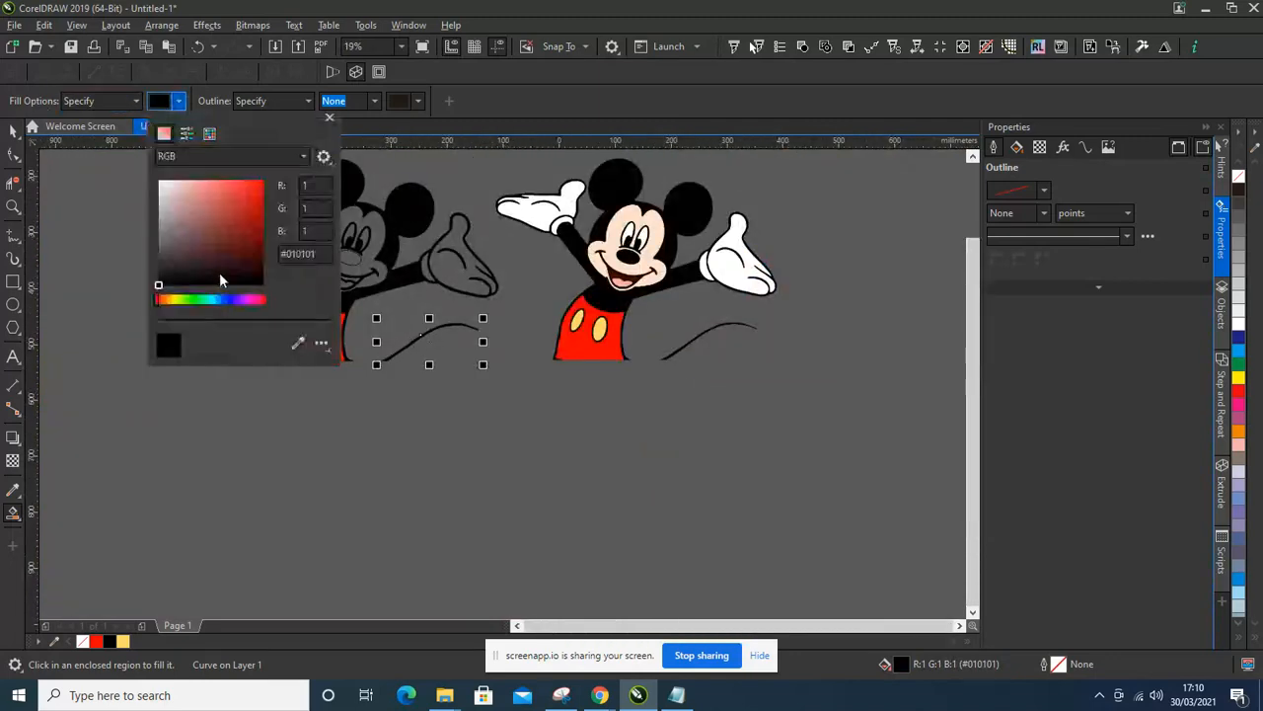
pyautogui.click(298, 342)
pyautogui.click(515, 225)
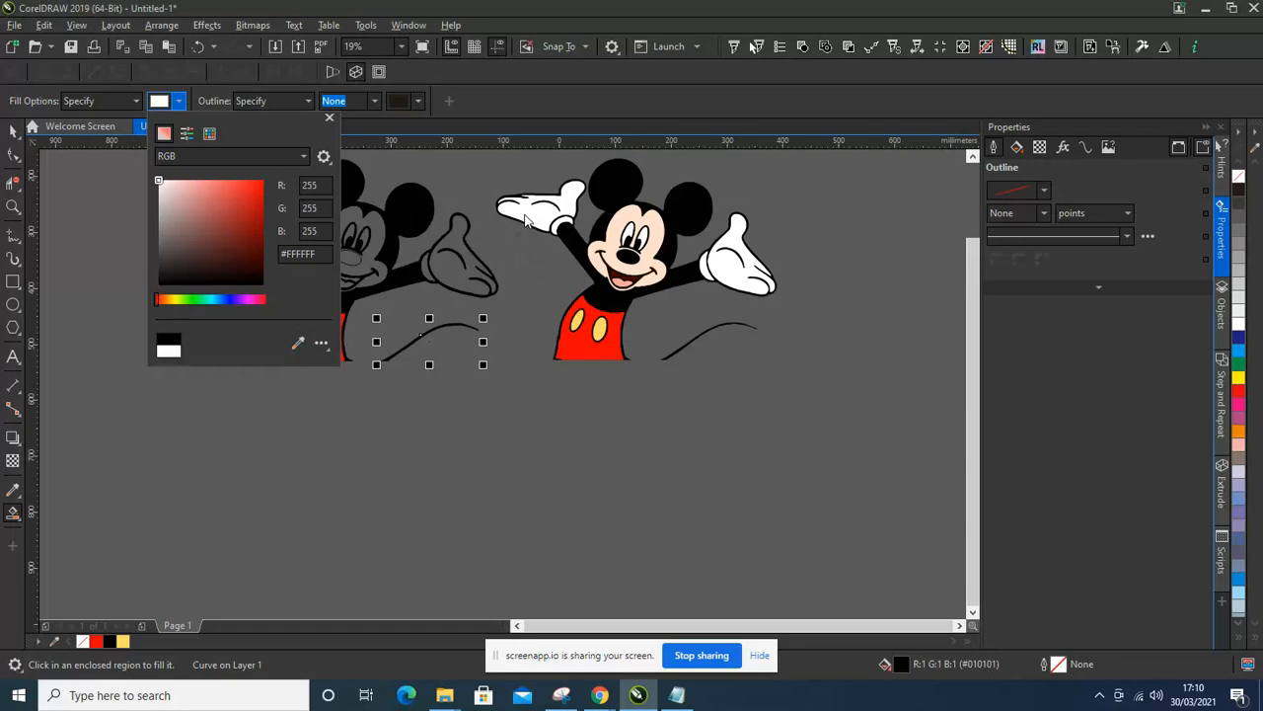
pyautogui.click(456, 241)
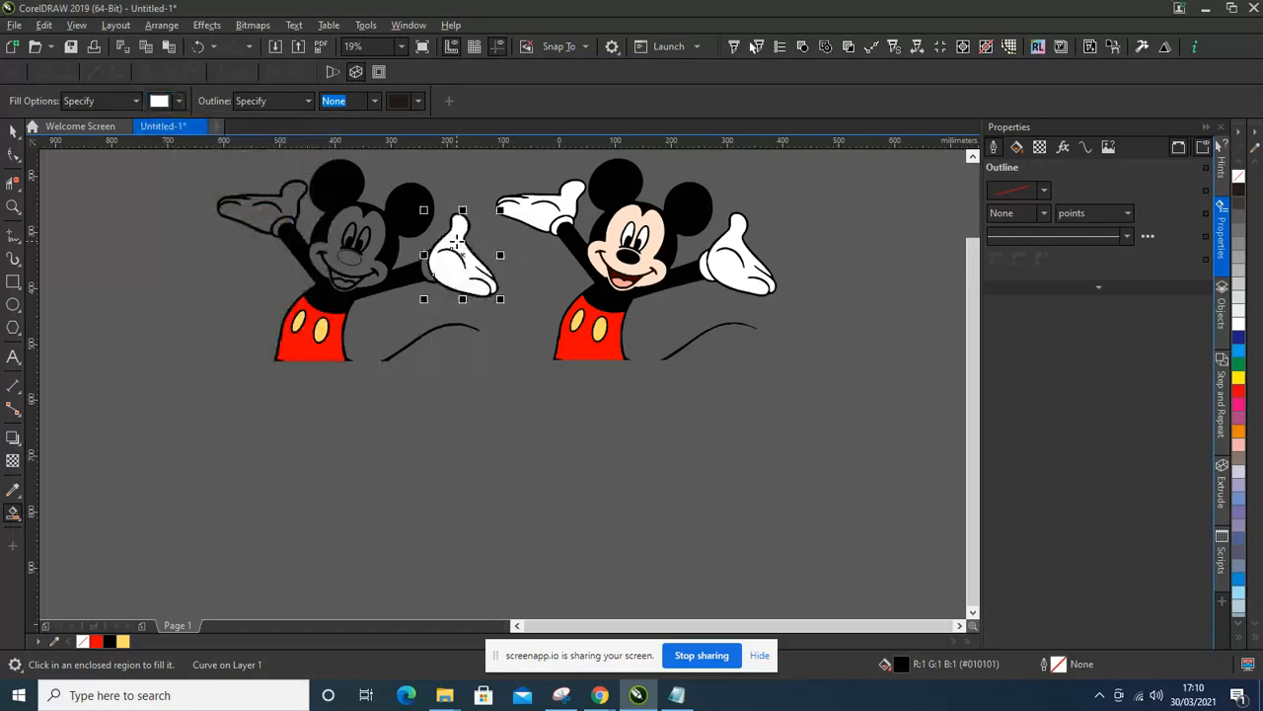
pyautogui.scroll(5, 427, 259)
pyautogui.scroll(-5, 429, 255)
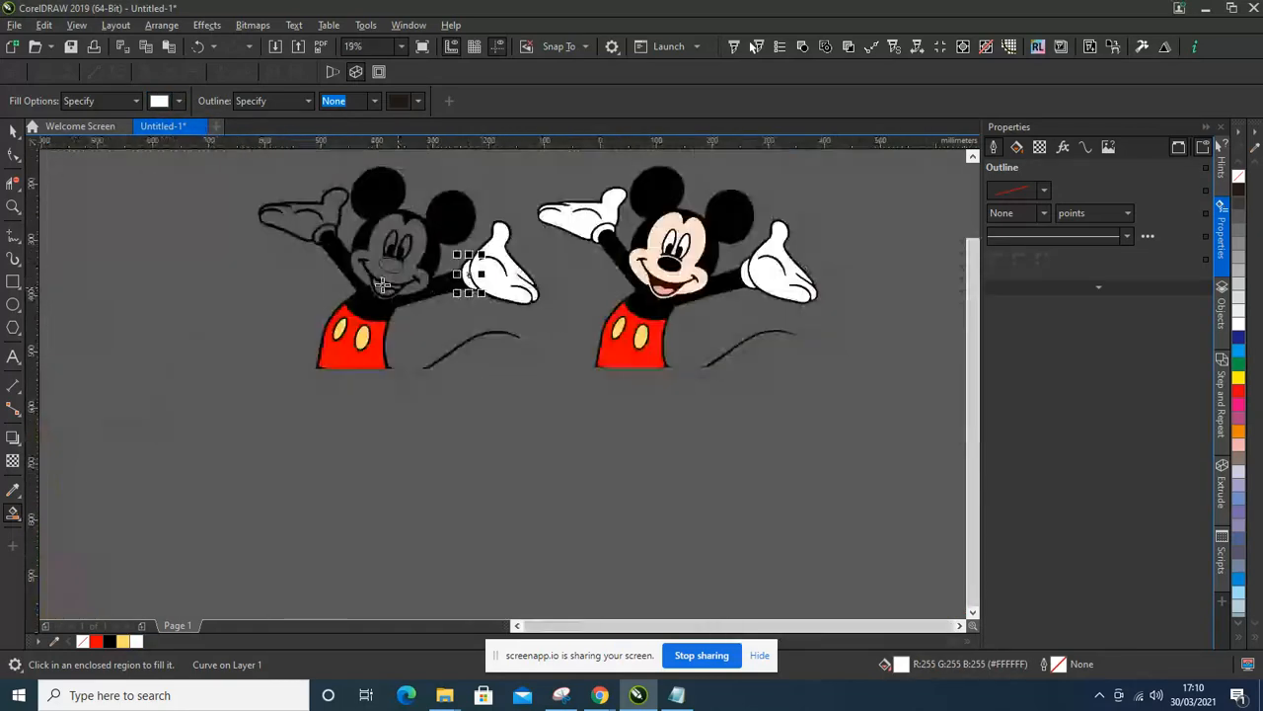
pyautogui.scroll(4, 310, 221)
pyautogui.click(284, 208)
pyautogui.click(284, 208)
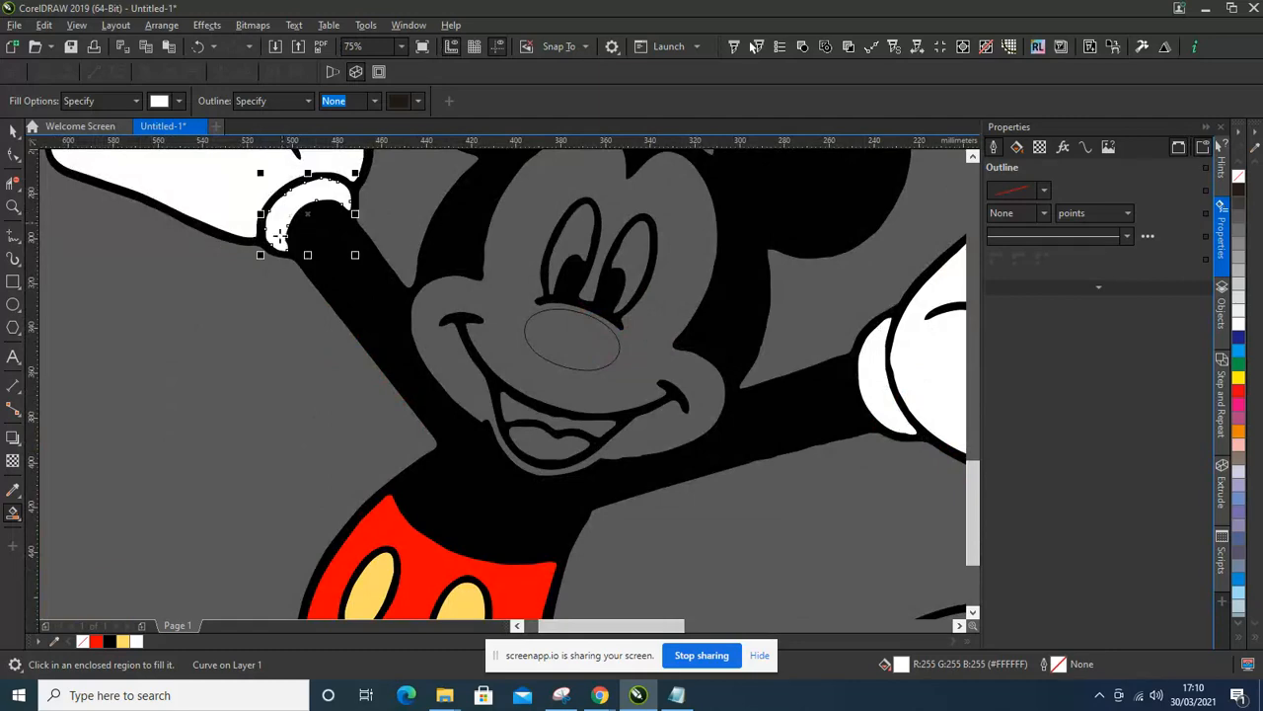
# - Sample the skin tone #FFDFCC from the coloured Mickey's face and fill the traced face with it
pyautogui.scroll(-5, 284, 207)
pyautogui.scroll(4, 316, 287)
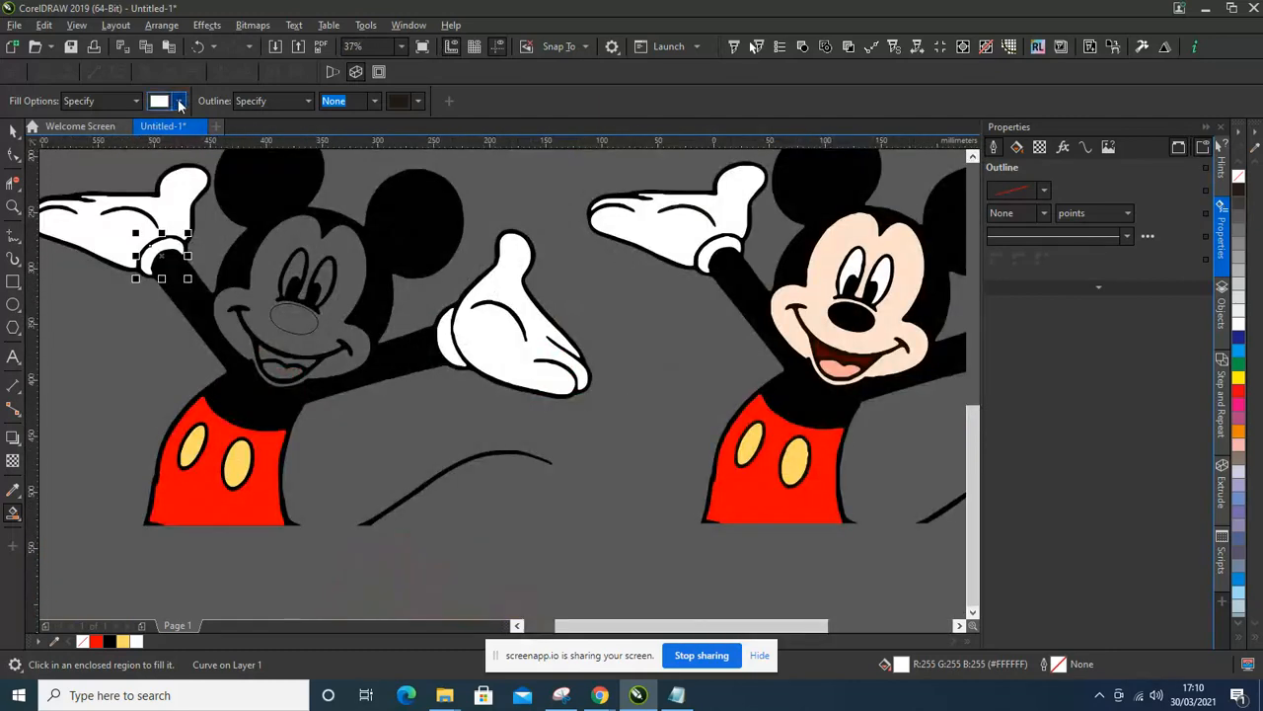
pyautogui.click(178, 101)
pyautogui.click(297, 342)
pyautogui.click(824, 296)
pyautogui.click(480, 335)
pyautogui.click(358, 276)
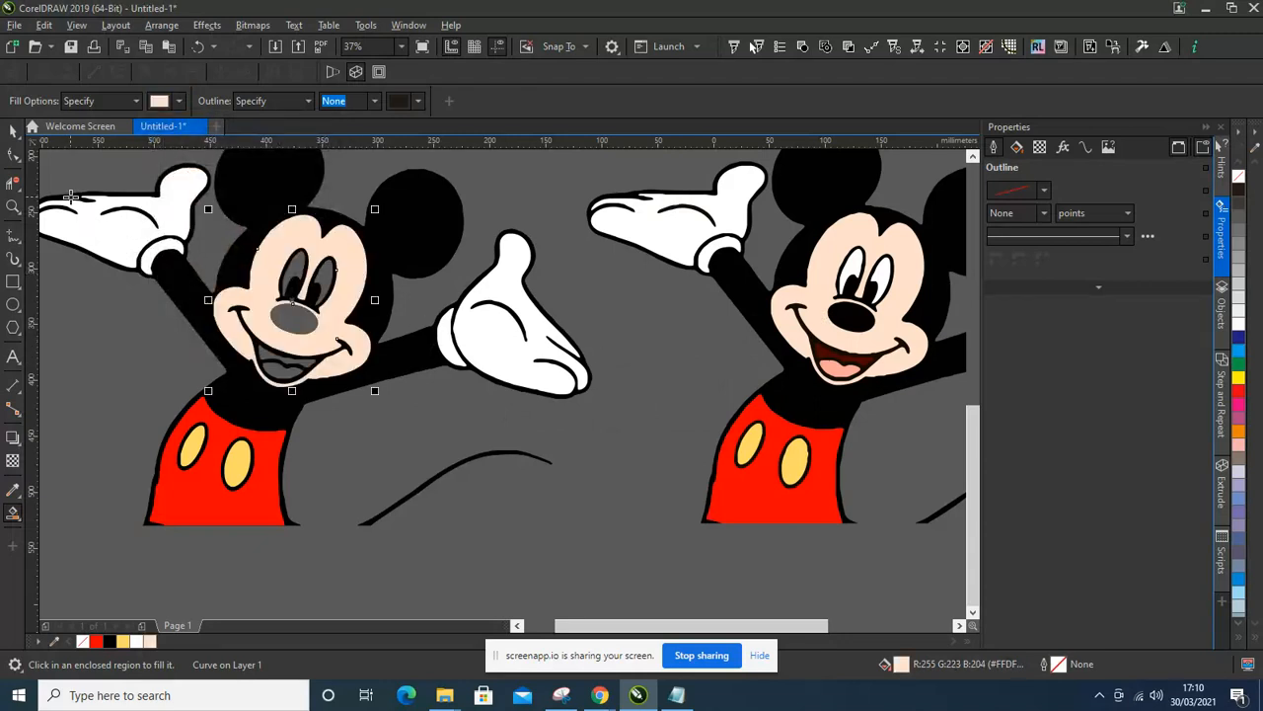
# - Sample pink #FBA598 from the coloured Mickey's tongue and fill the traced tongue with it
pyautogui.click(178, 101)
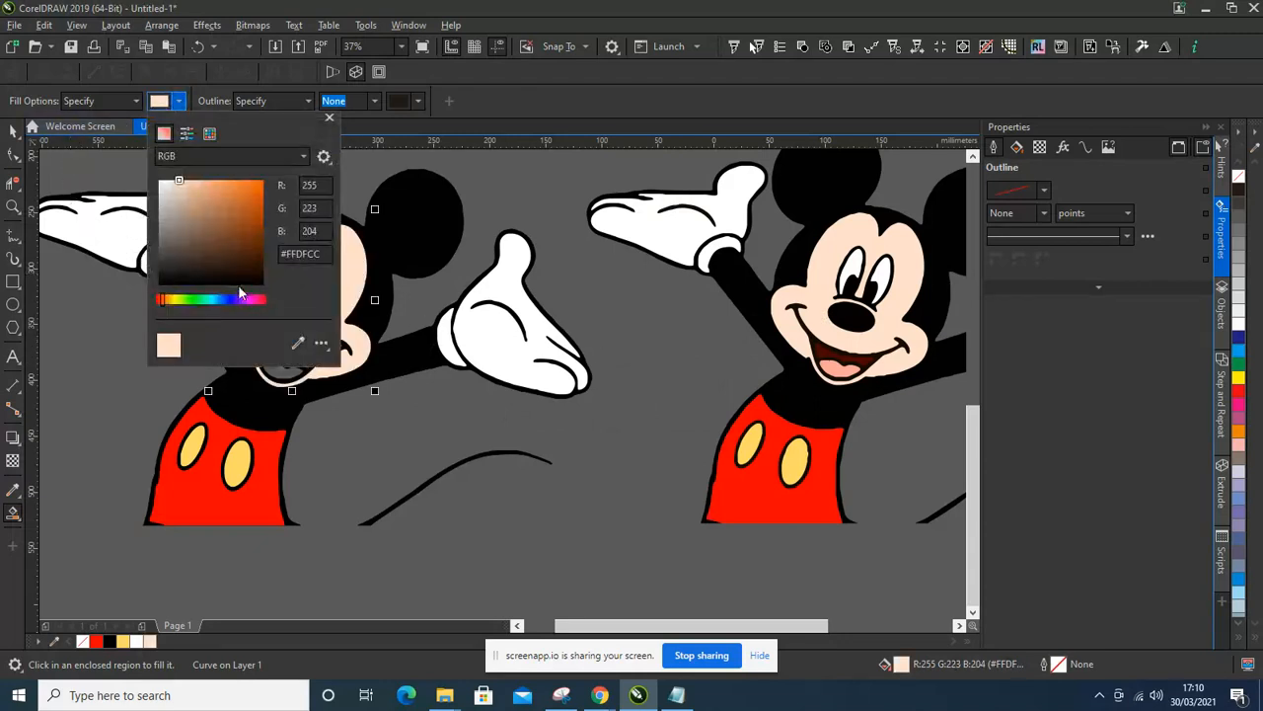
pyautogui.click(298, 342)
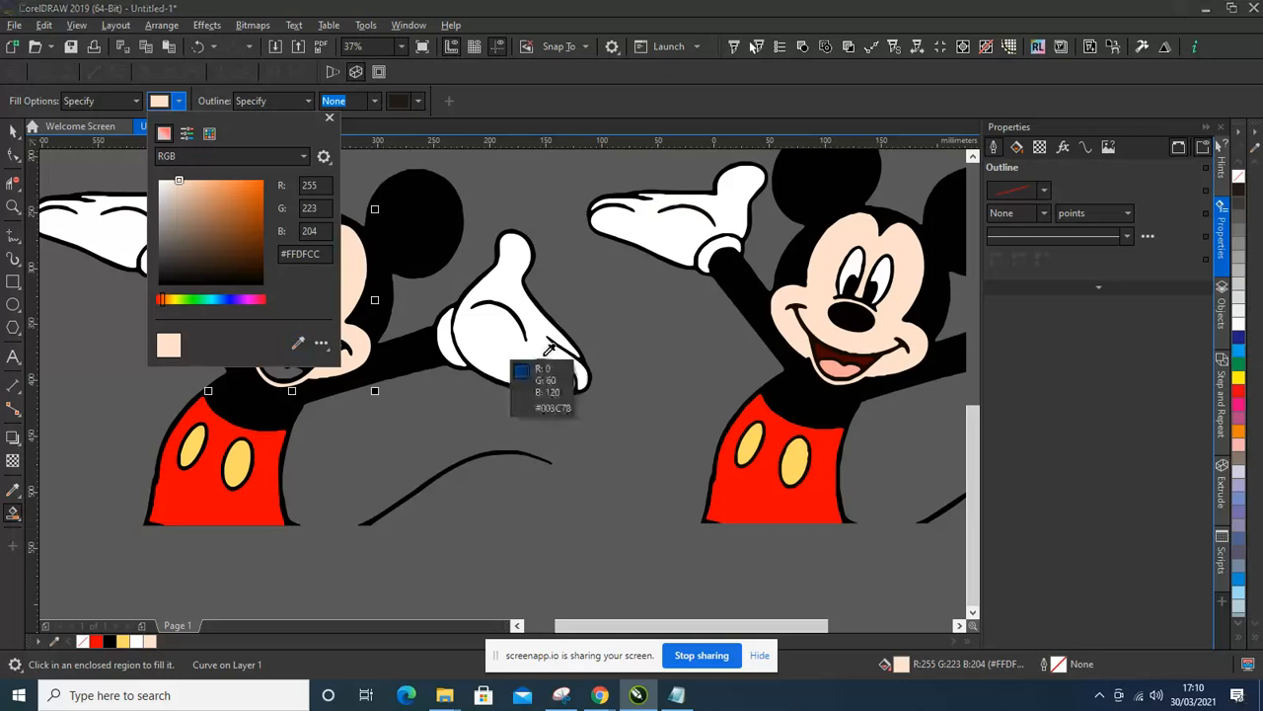
pyautogui.click(844, 365)
pyautogui.click(285, 368)
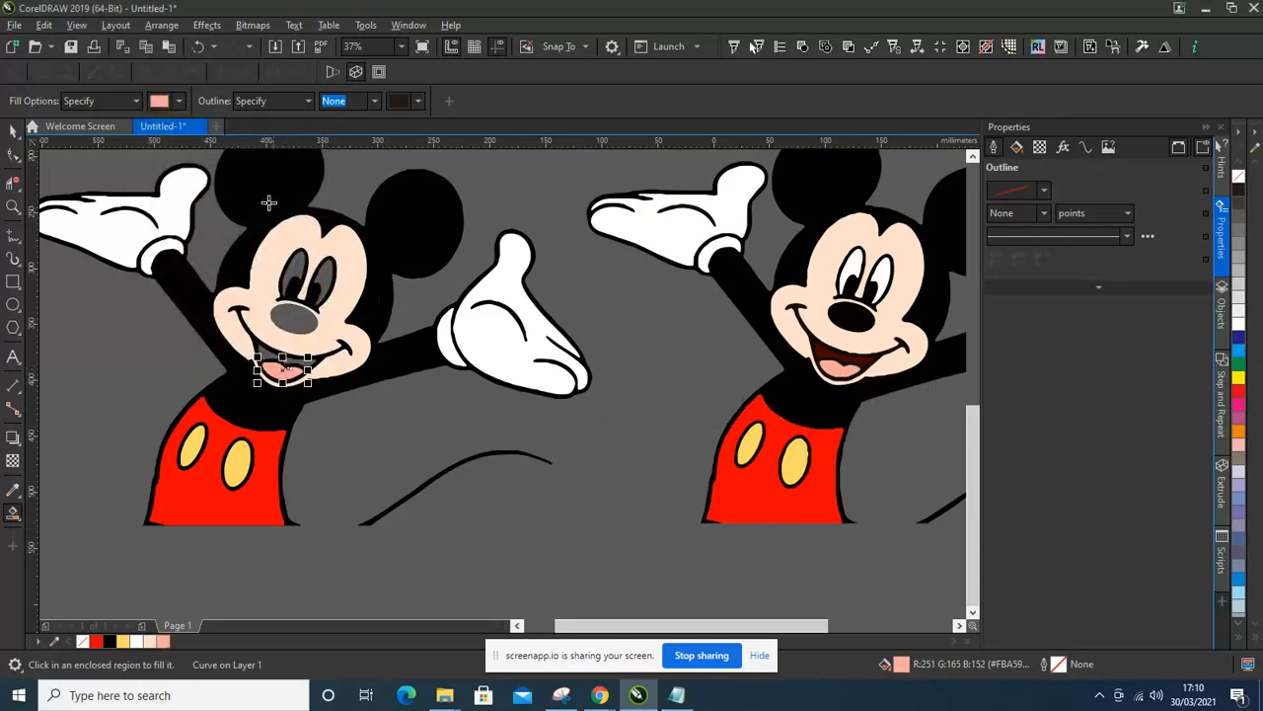
# - Sample dark red #490404 from inside the coloured Mickey's mouth and fill the traced mouth interior above the tongue
pyautogui.click(179, 101)
pyautogui.click(298, 342)
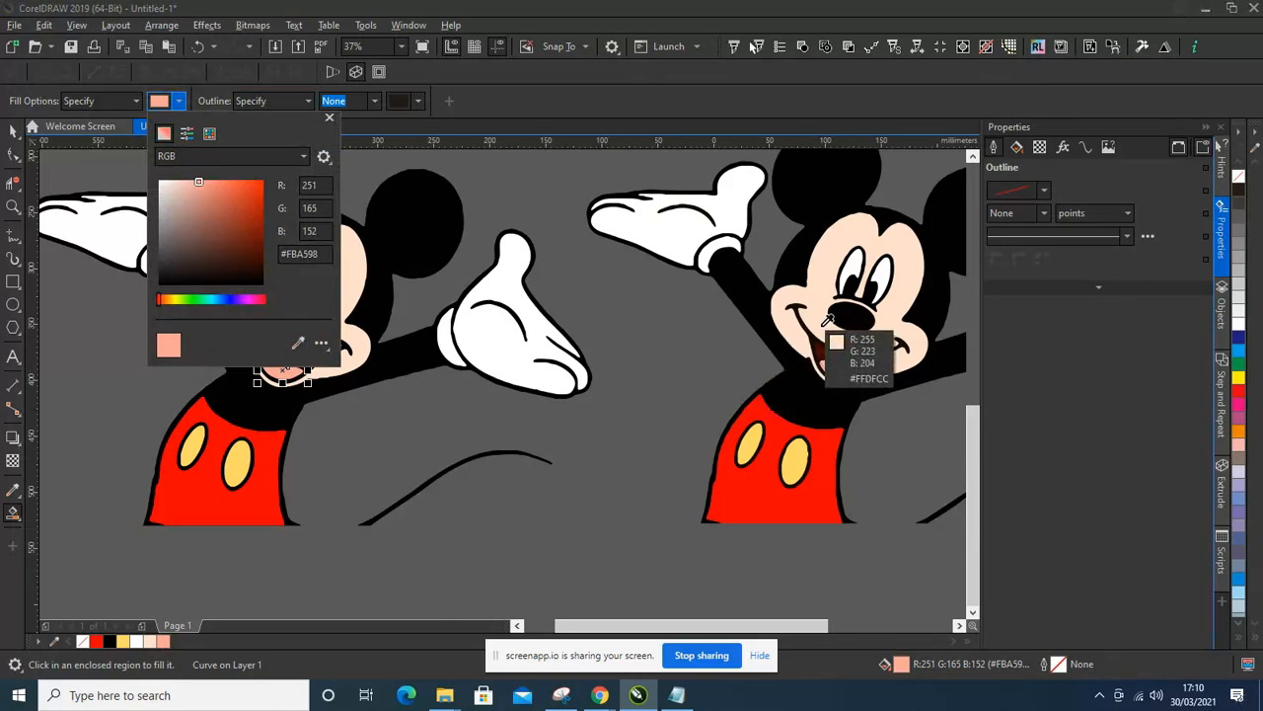
pyautogui.click(878, 353)
pyautogui.click(709, 371)
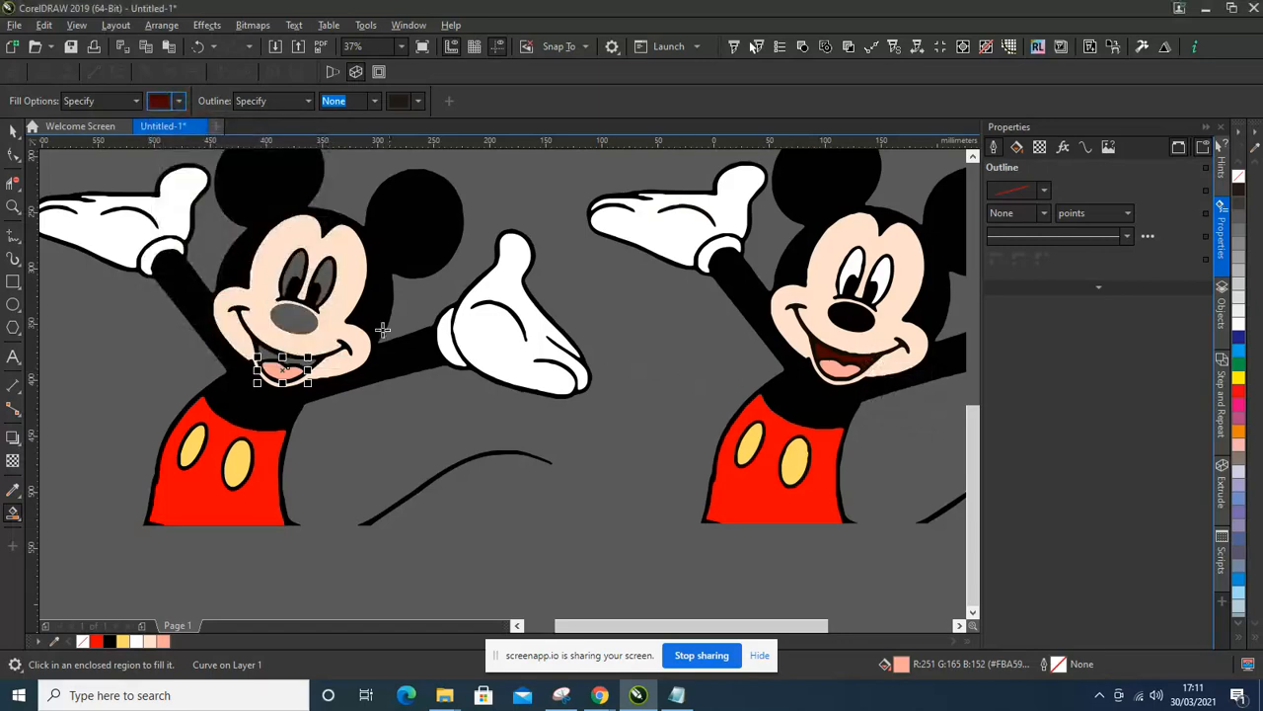
pyautogui.scroll(5, 293, 351)
pyautogui.click(300, 351)
pyautogui.scroll(-5, 296, 355)
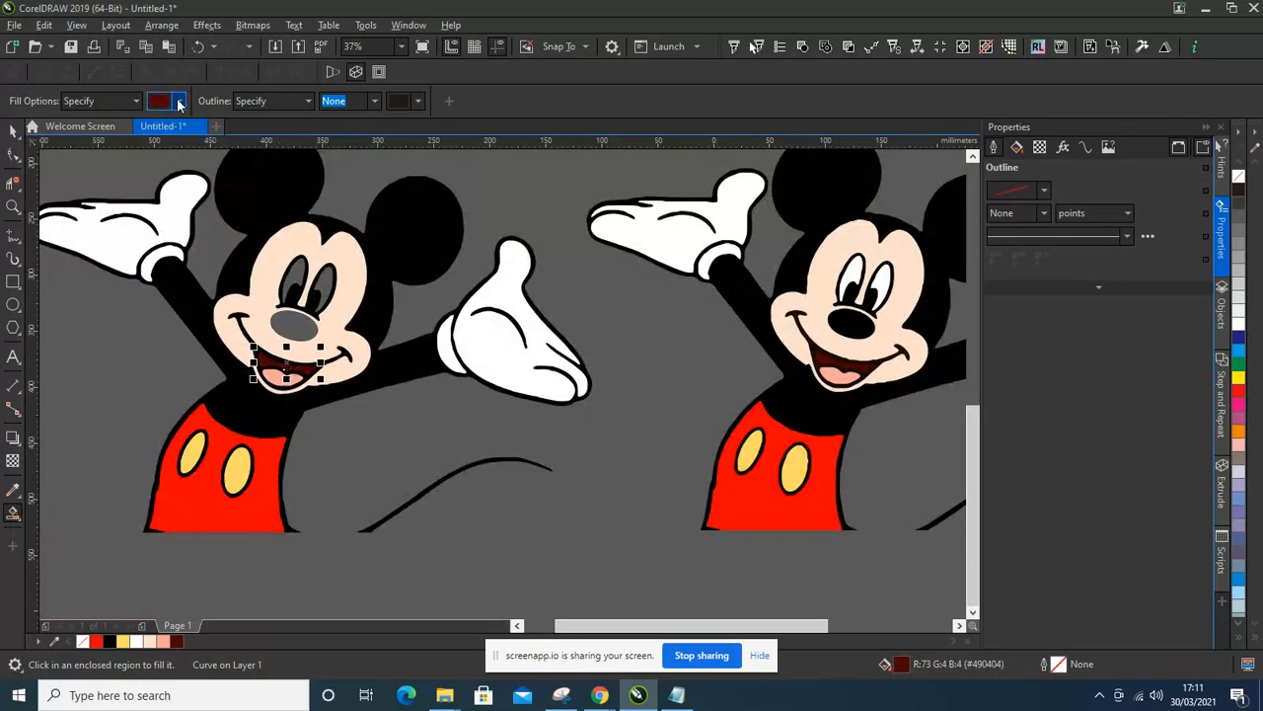
# - Sample black #010101 from the coloured Mickey's nose and fill the traced nose with it
pyautogui.click(179, 102)
pyautogui.click(299, 345)
pyautogui.click(855, 318)
pyautogui.click(297, 323)
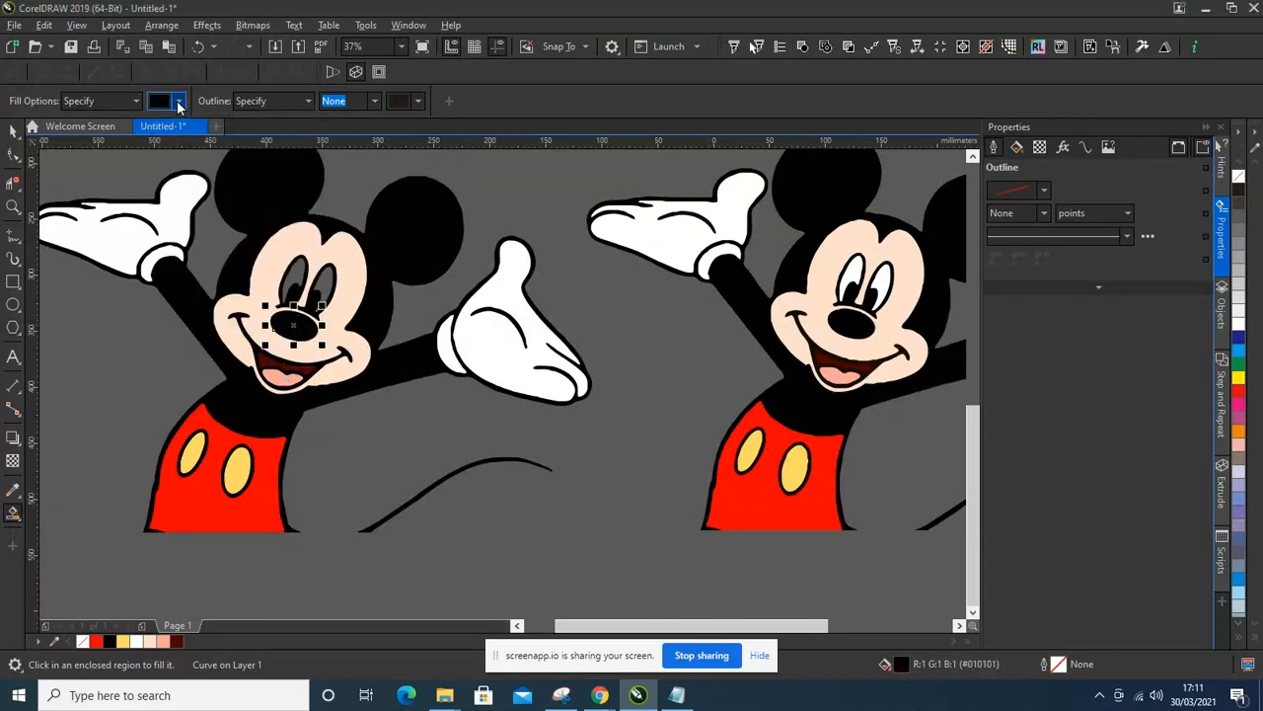
# - Sample white #FFFFFF from the coloured Mickey's eye and fill the whites of the traced eyes with it
pyautogui.click(179, 101)
pyautogui.click(298, 343)
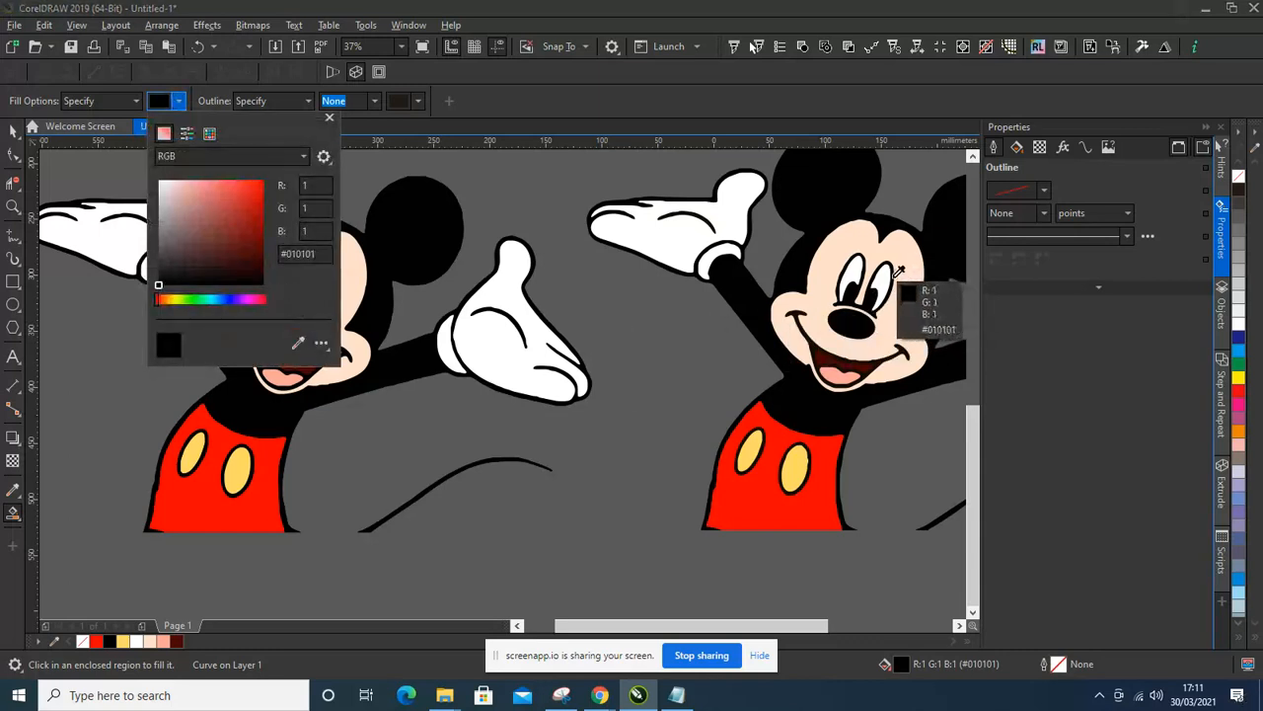
pyautogui.click(900, 270)
pyautogui.click(326, 282)
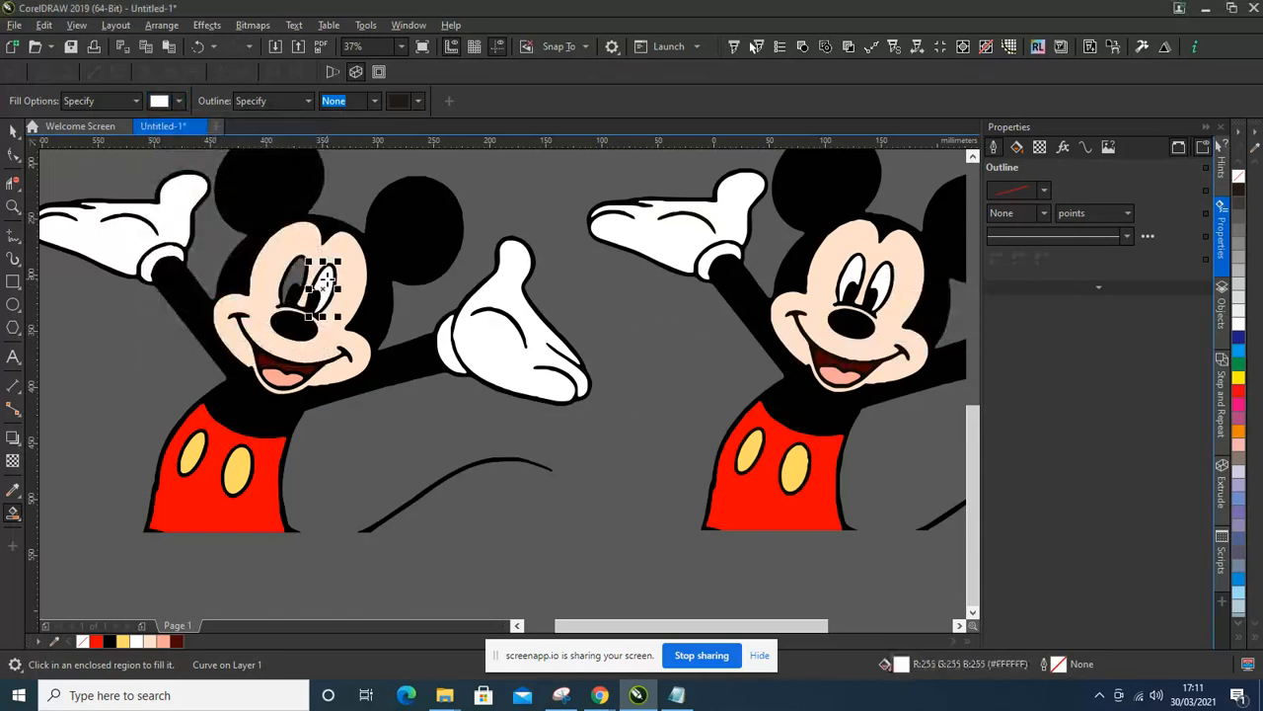
pyautogui.scroll(3, 293, 267)
pyautogui.scroll(-5, 299, 263)
# - Select all parts of the coloured traced Mickey, paste a copy onto a new second page and move it up over the page
pyautogui.press('space')
pyautogui.click(338, 340)
pyautogui.scroll(-2, 285, 279)
pyautogui.moveTo(288, 239); pyautogui.dragTo(485, 417)
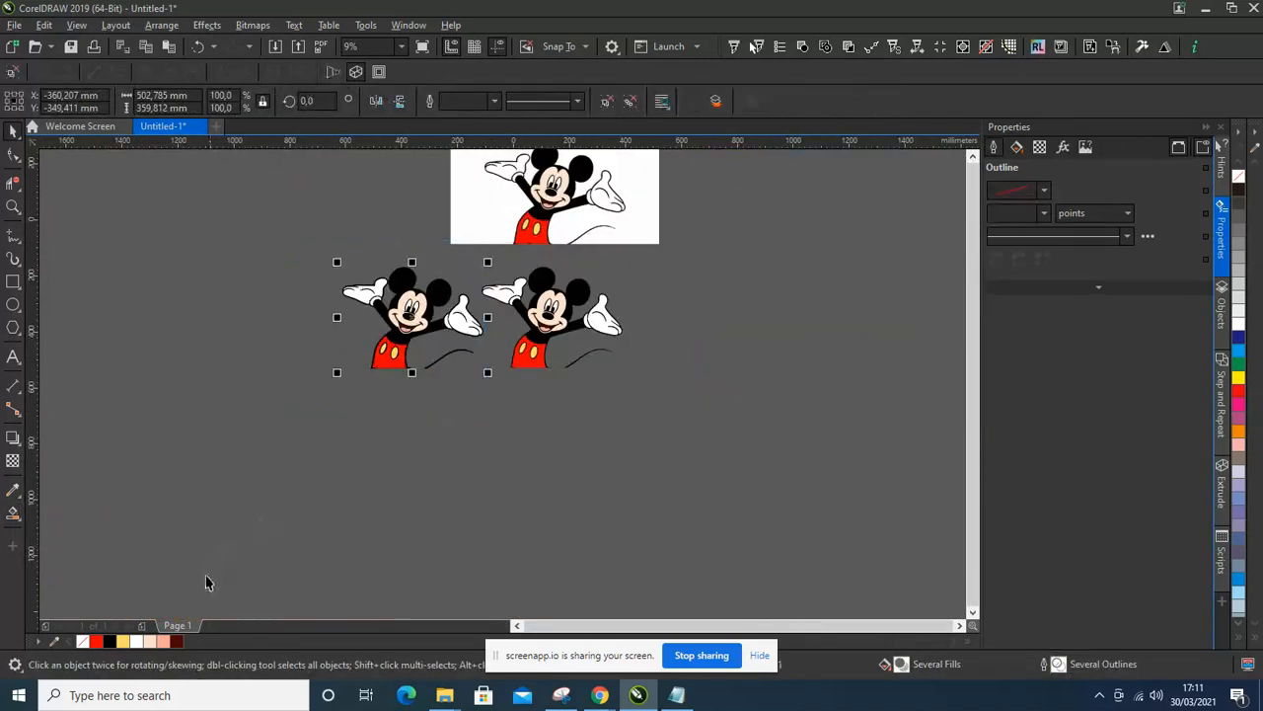
pyautogui.click(141, 625)
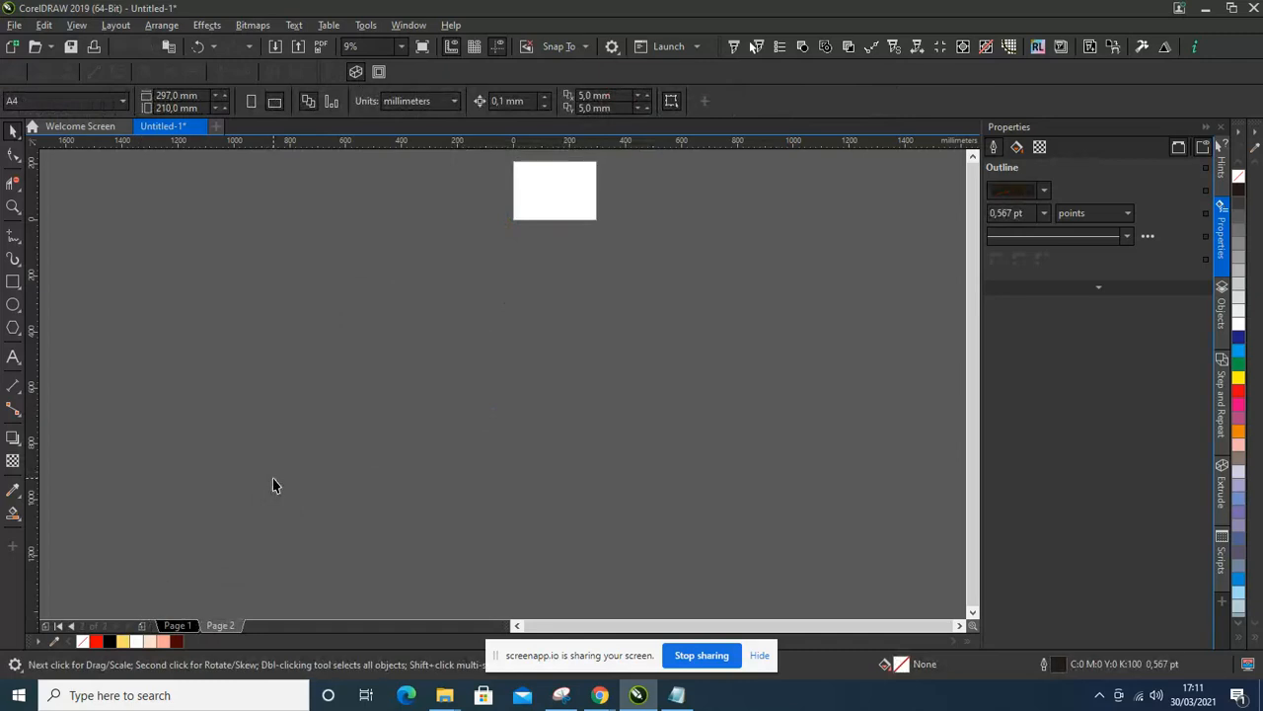
pyautogui.hotkey('ctrl', 'v')
pyautogui.moveTo(515, 344); pyautogui.dragTo(542, 271)
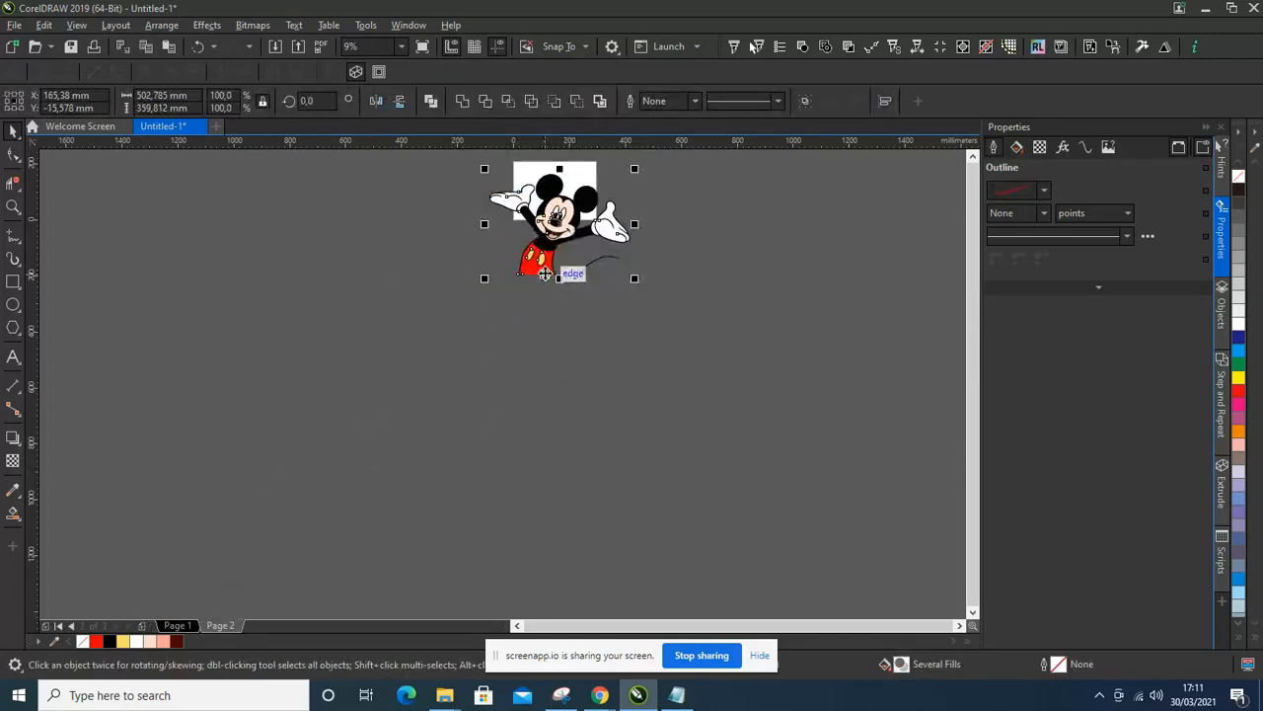
# - Scale the pasted Mickey down to about 198 by 142 mm and position him within the page
pyautogui.scroll(2, 553, 246)
pyautogui.moveTo(664, 246); pyautogui.dragTo(500, 366)
pyautogui.moveTo(438, 410); pyautogui.dragTo(513, 292)
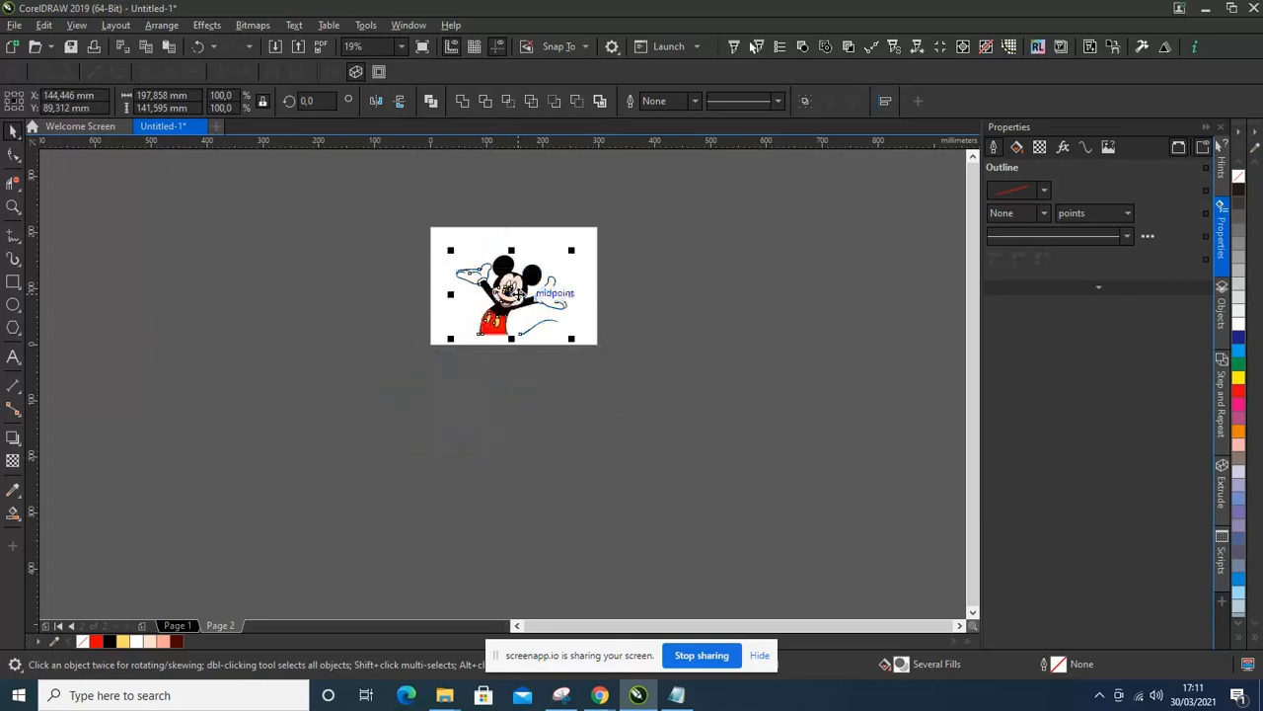
pyautogui.click(374, 336)
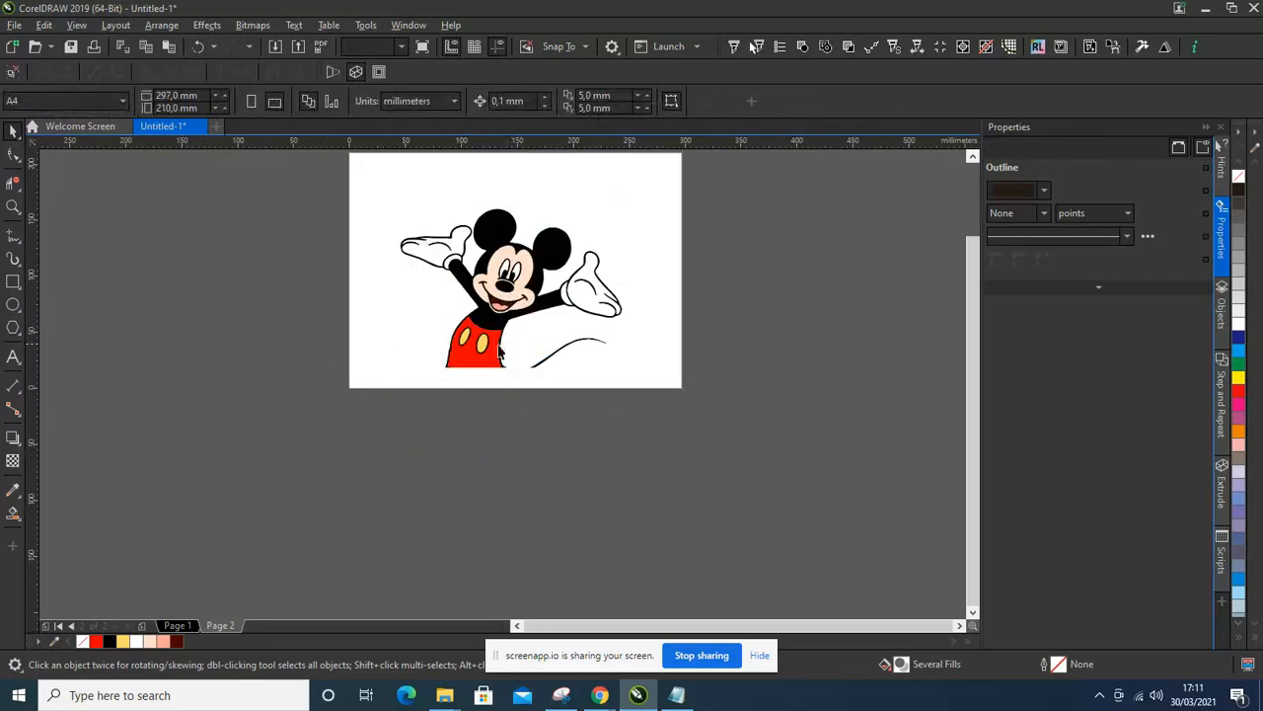
# - Draw a rectangle about 292 by 212 mm over the page and fill it green (C100 M0 Y100 K0)
pyautogui.click(13, 281)
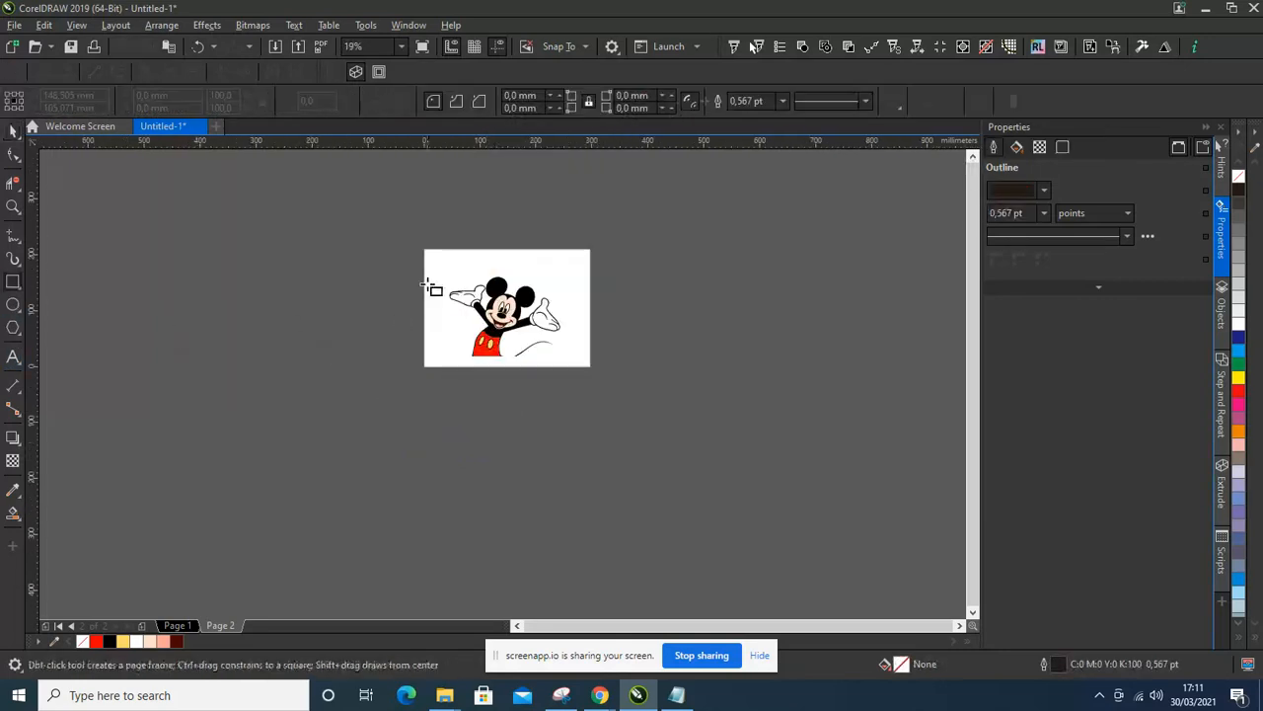
pyautogui.moveTo(426, 251); pyautogui.dragTo(593, 371)
pyautogui.press('space')
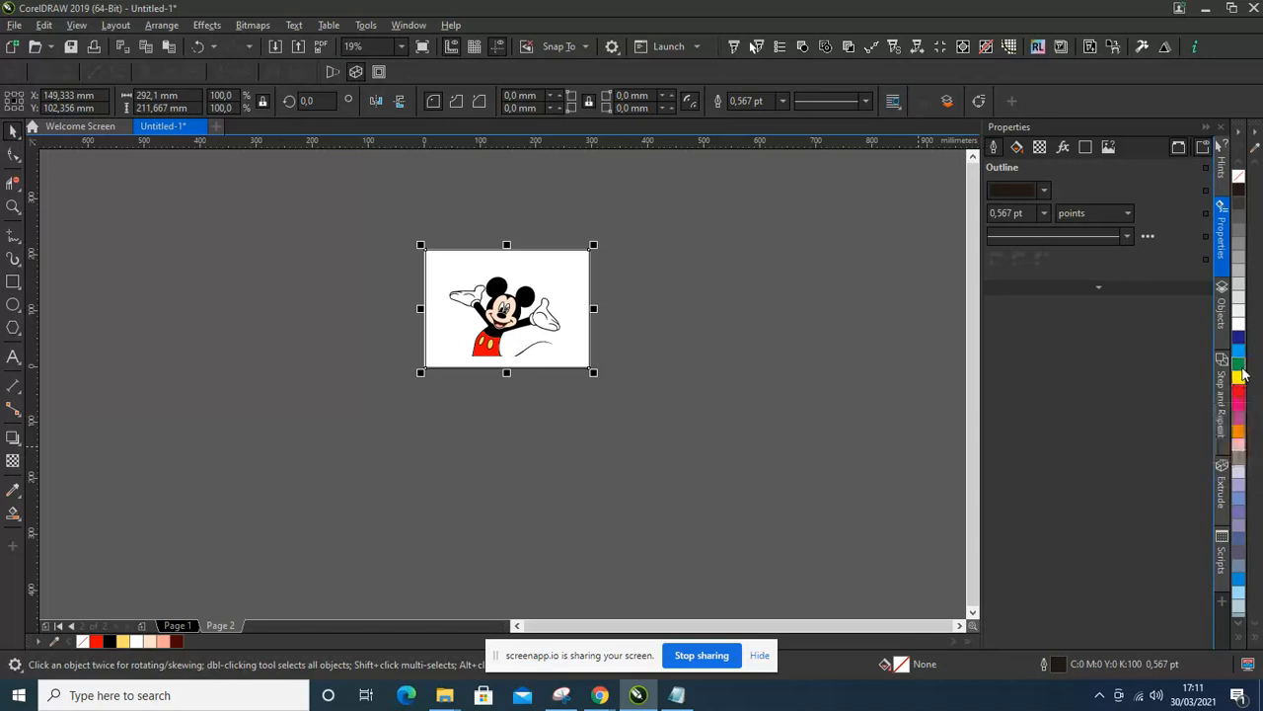
pyautogui.click(1239, 363)
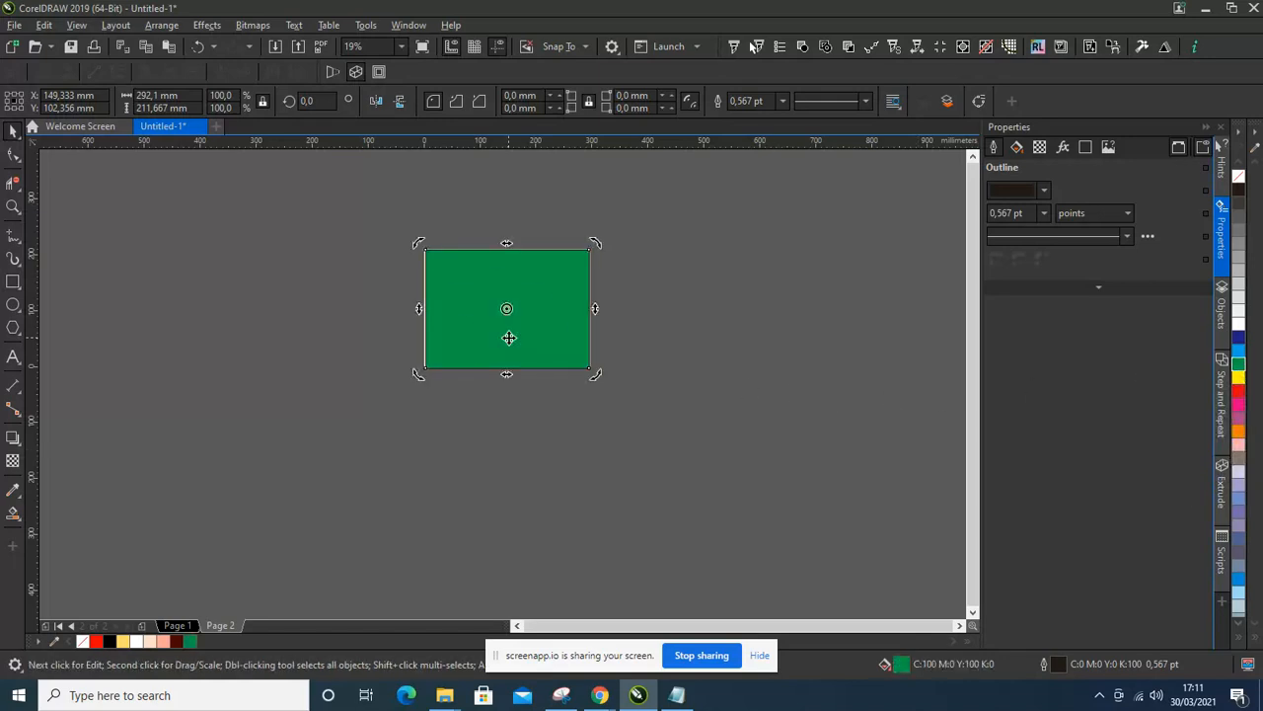
# - Send the green rectangle to the back, behind Mickey
pyautogui.hotkey('shift', 'pagedown')
pyautogui.click(542, 220)
pyautogui.scroll(2, 506, 272)
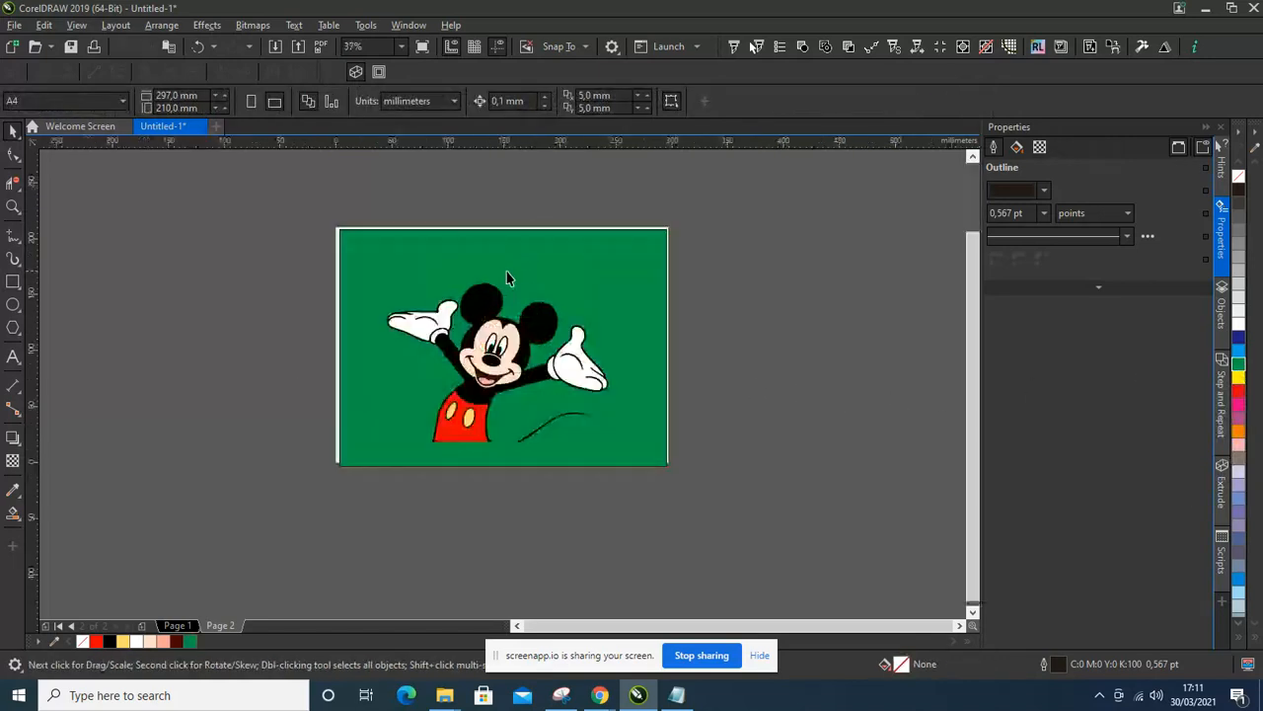
# - Shorten the green rectangle from below to about 190 mm high so its lower edge meets the bottom of Mickey's trousers
pyautogui.click(462, 249)
pyautogui.moveTo(502, 469); pyautogui.dragTo(494, 445)
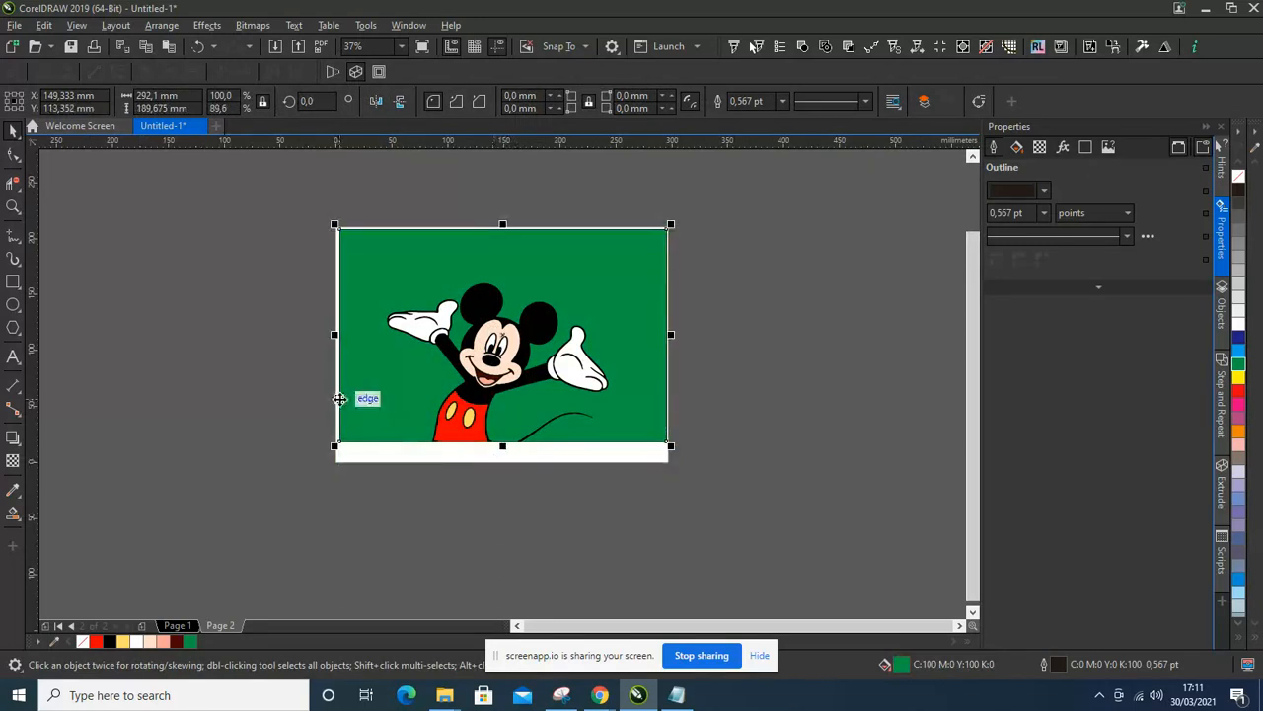
pyautogui.click(223, 377)
pyautogui.click(659, 331)
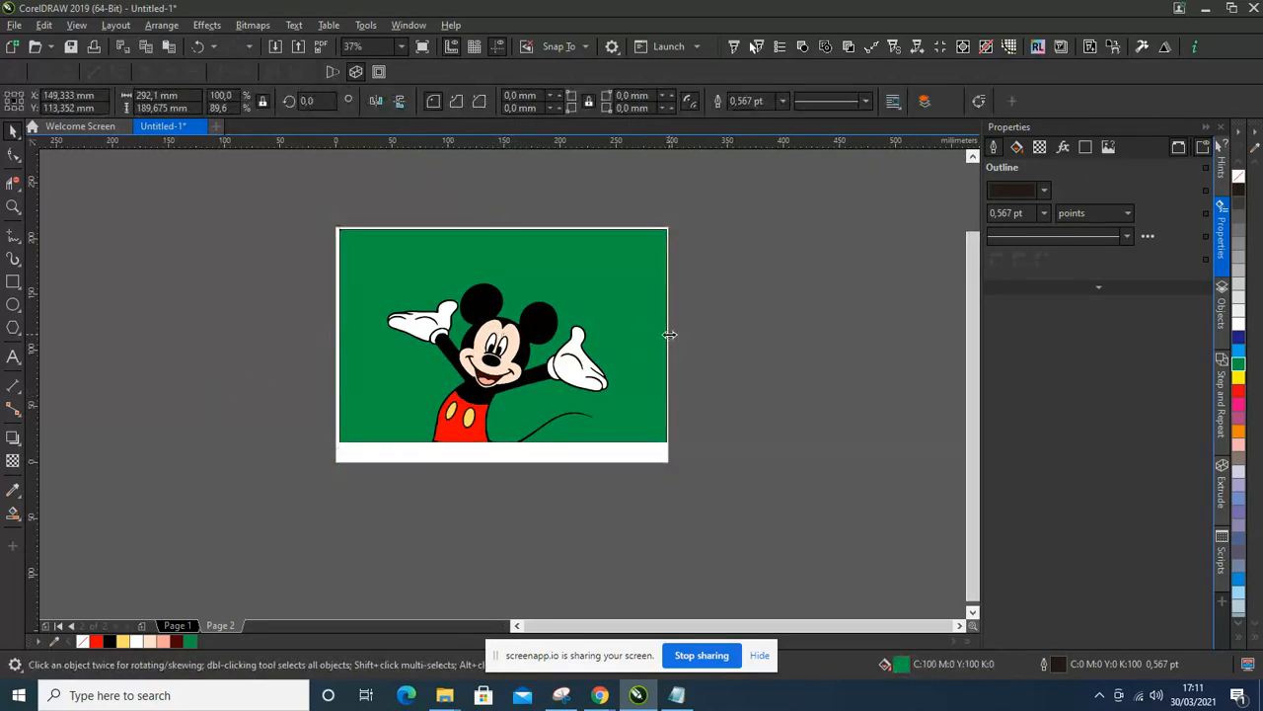
pyautogui.click(727, 345)
pyautogui.scroll(2, 533, 351)
pyautogui.scroll(-2, 426, 290)
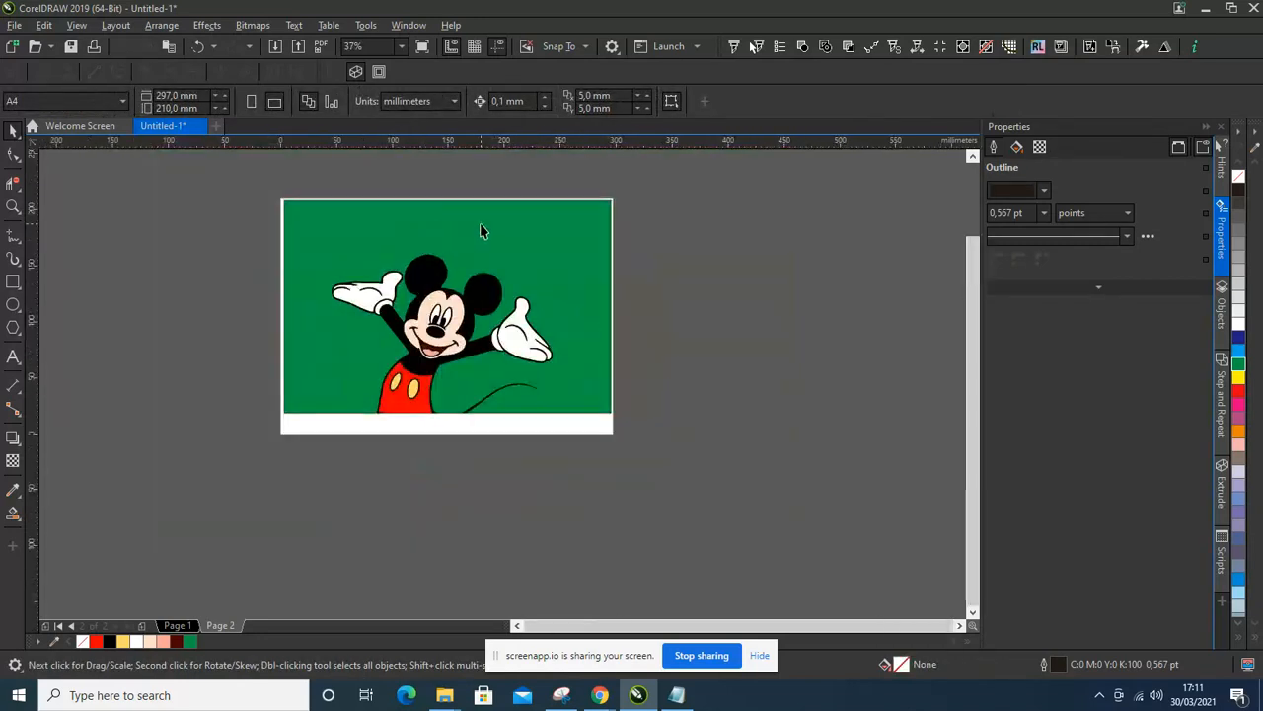
# - Give the background rectangle a linear fountain fill running vertically from green at its upper edge to white at its lower edge
pyautogui.click(484, 223)
pyautogui.click(1017, 147)
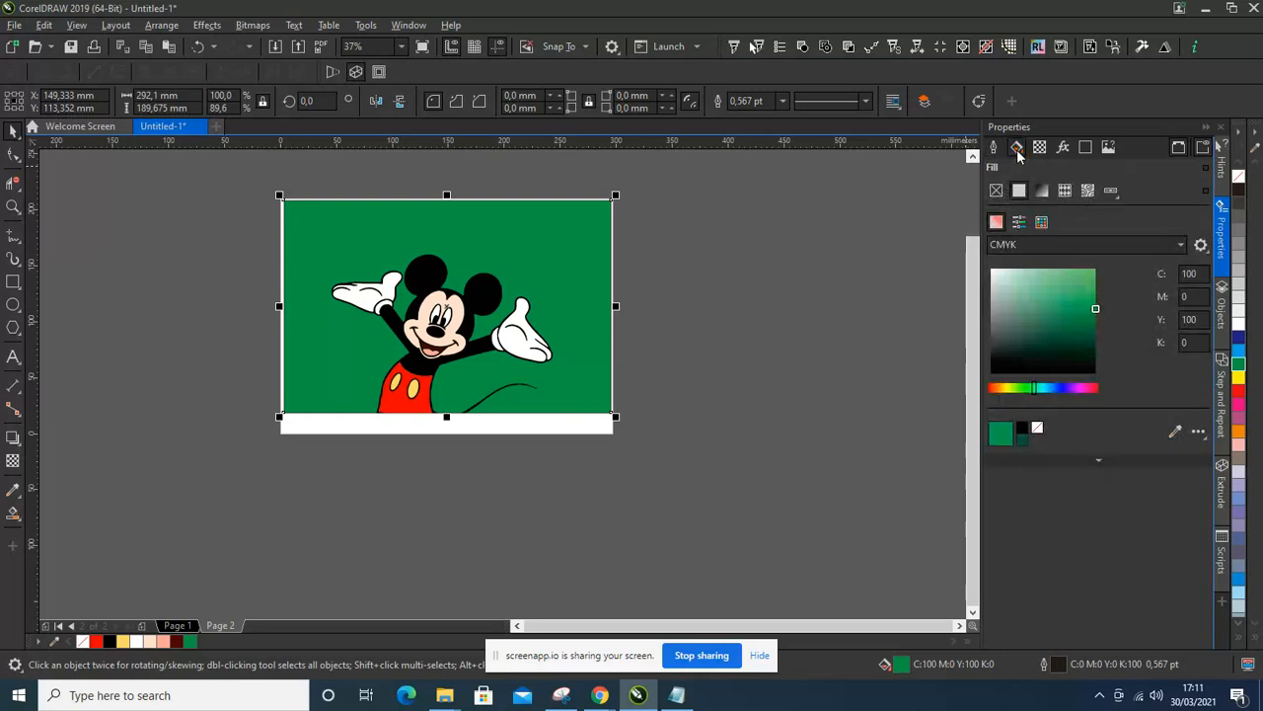
pyautogui.click(1041, 190)
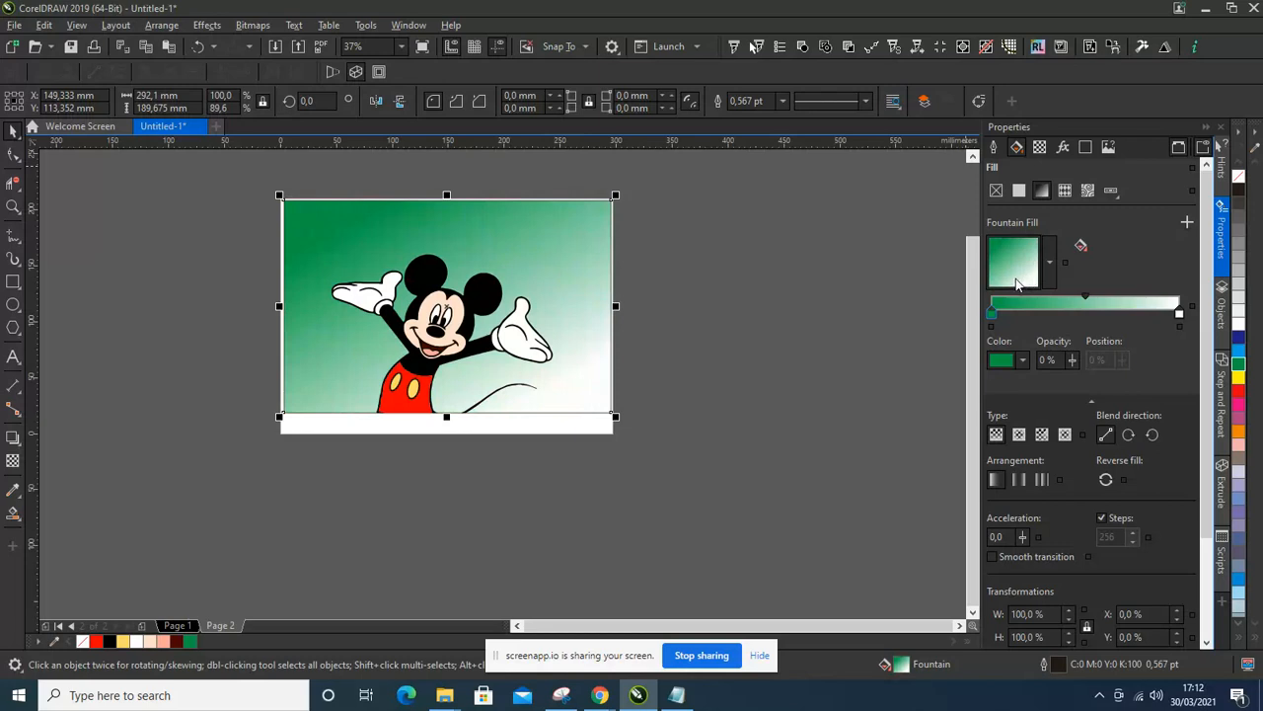
pyautogui.moveTo(1020, 283); pyautogui.dragTo(1010, 281)
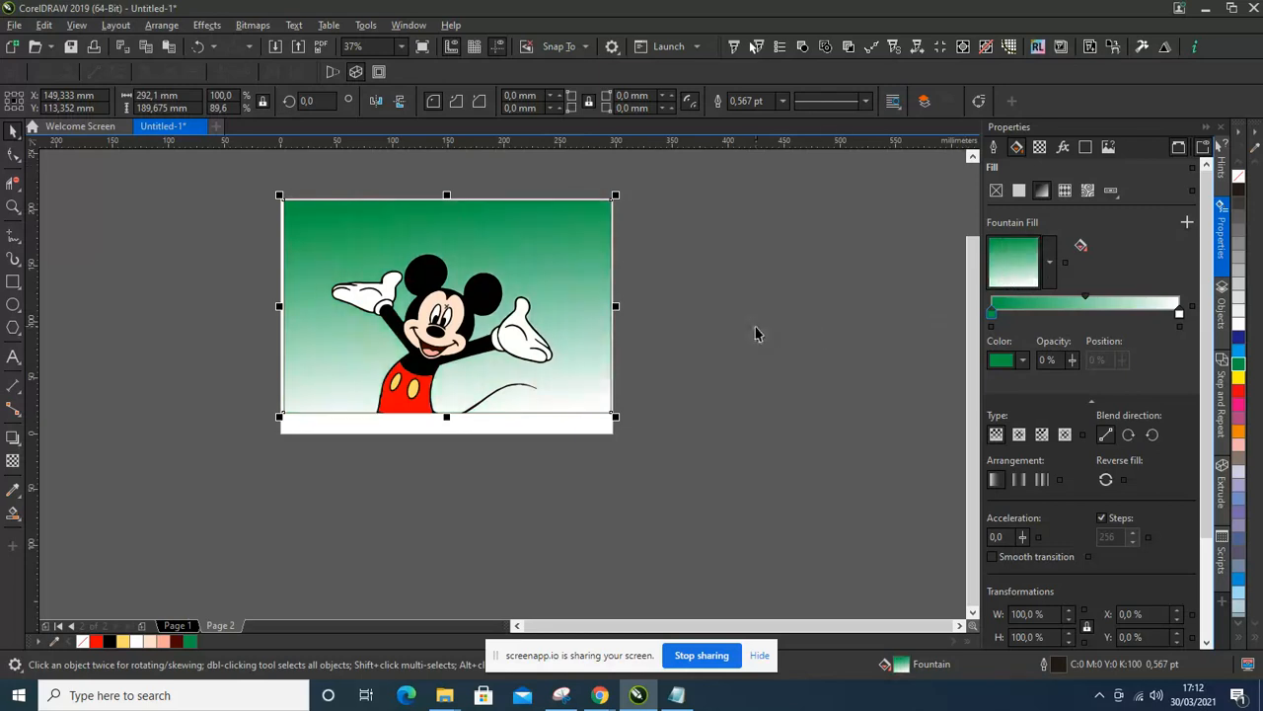
pyautogui.click(755, 333)
# - Add the artistic text "MICKY MOUSE" on the green background, enlarge it to about 45 pt and centre it above Mickey
pyautogui.click(13, 356)
pyautogui.click(316, 233)
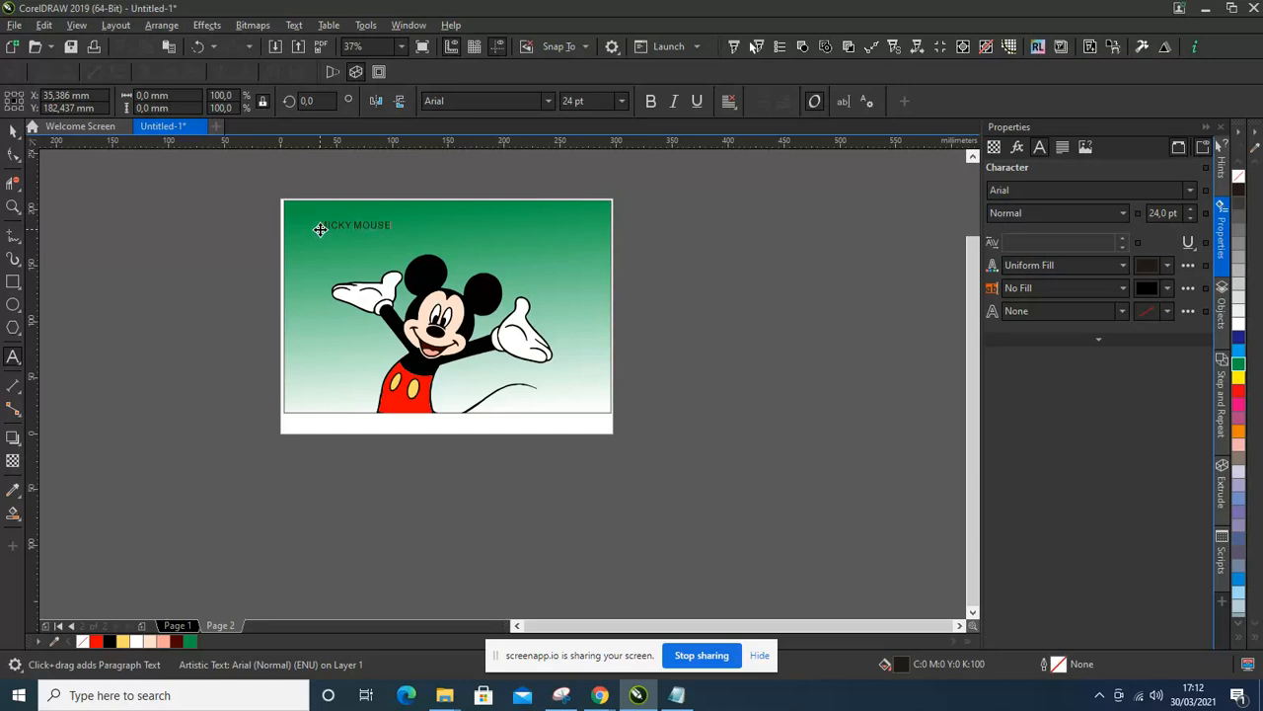
pyautogui.hotkey('ctrl', 'space')
pyautogui.moveTo(397, 237); pyautogui.dragTo(503, 247)
pyautogui.scroll(2, 504, 247)
pyautogui.moveTo(574, 223); pyautogui.dragTo(548, 228)
# - Colour the MICKY MOUSE title white and deselect it
pyautogui.click(1239, 195)
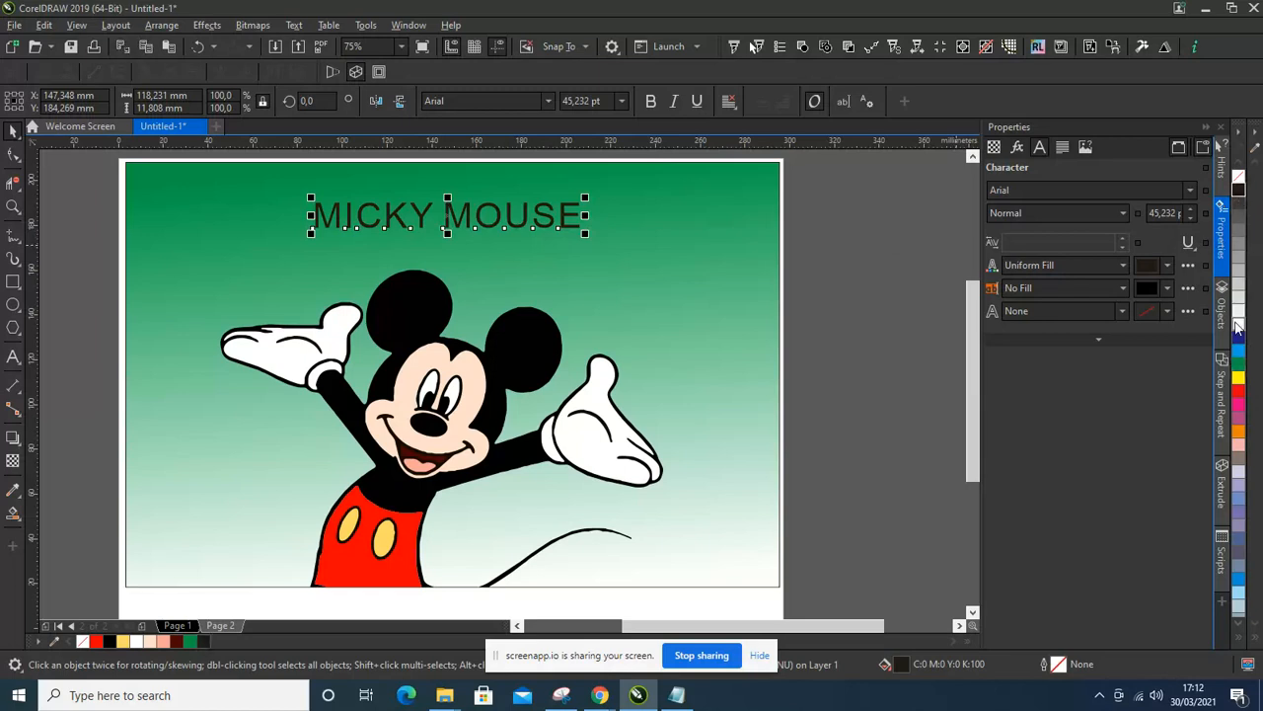
pyautogui.click(1240, 326)
pyautogui.click(835, 325)
# - Zoom the view to the whole page to check the finished Mickey artwork
pyautogui.scroll(-2, 459, 178)
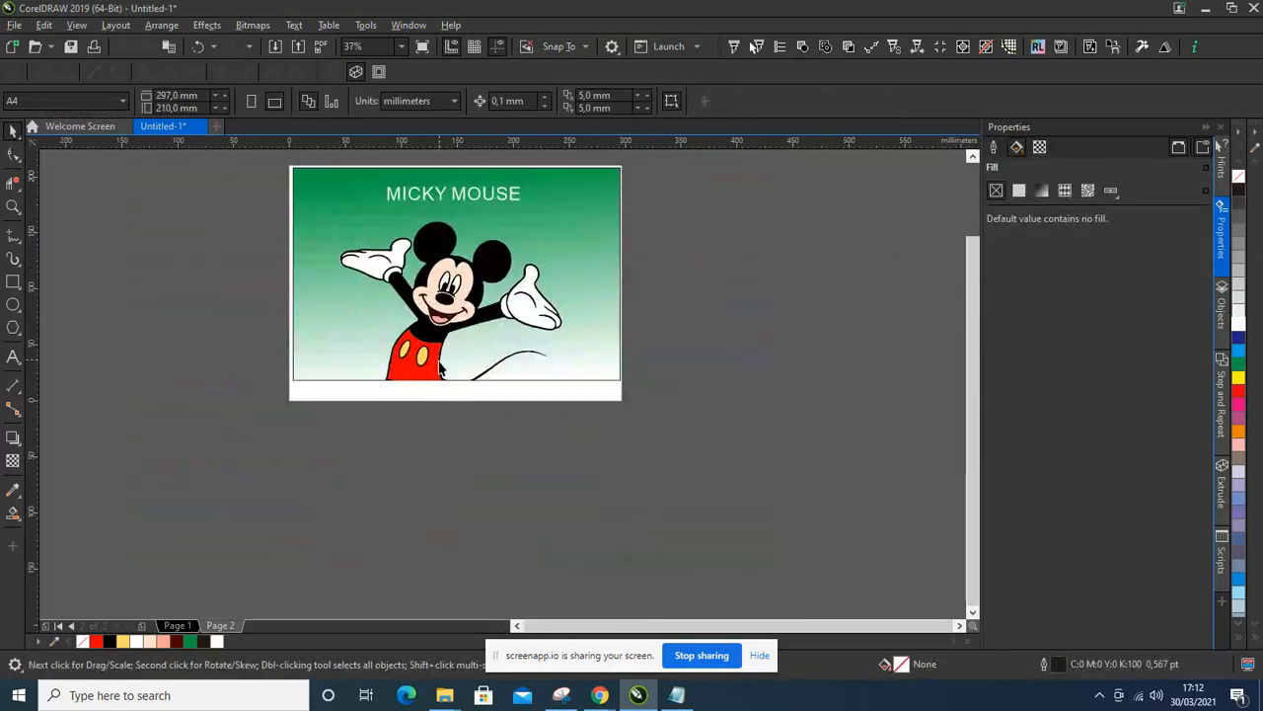
pyautogui.scroll(-1, 442, 368)
pyautogui.scroll(1, 434, 254)
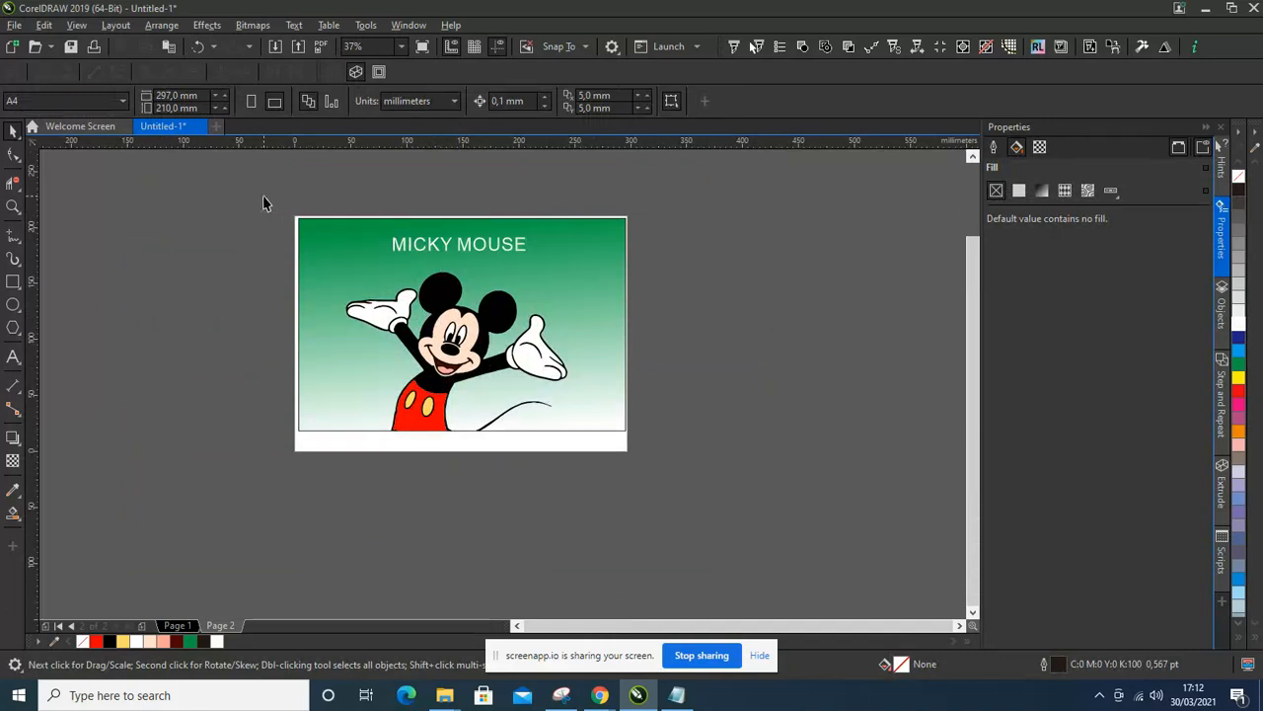
pyautogui.click(402, 47)
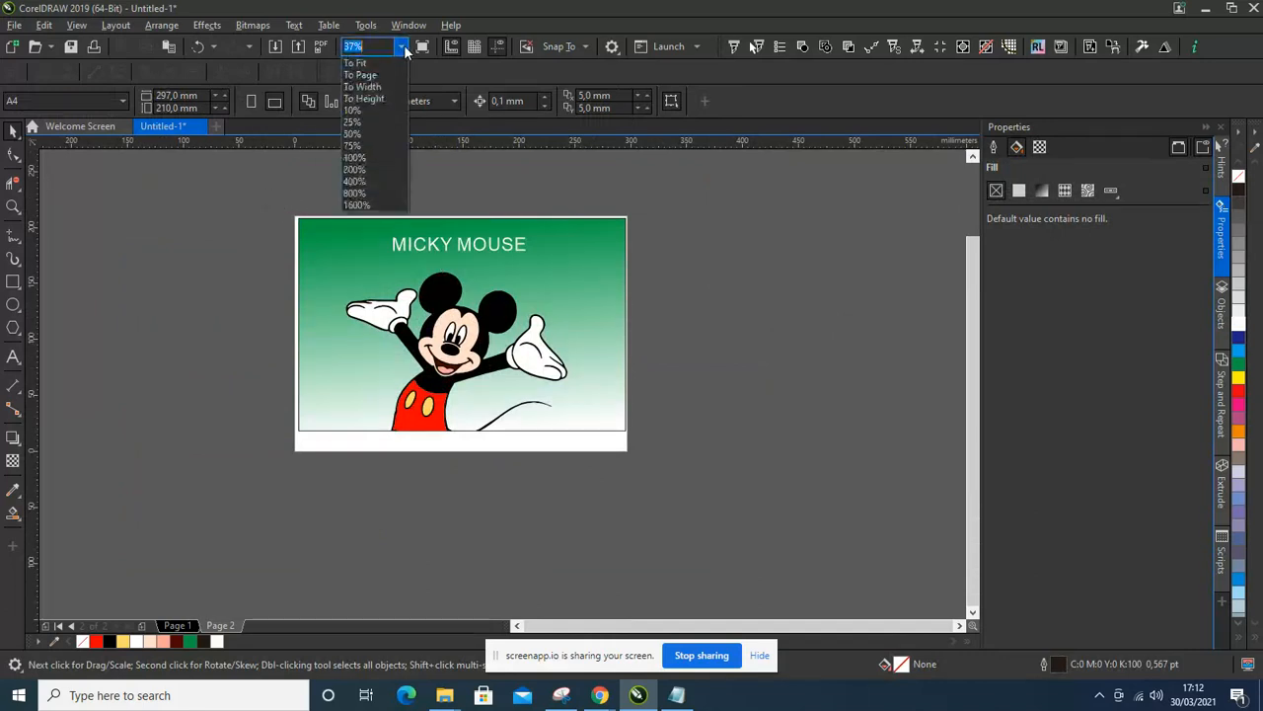
pyautogui.click(391, 74)
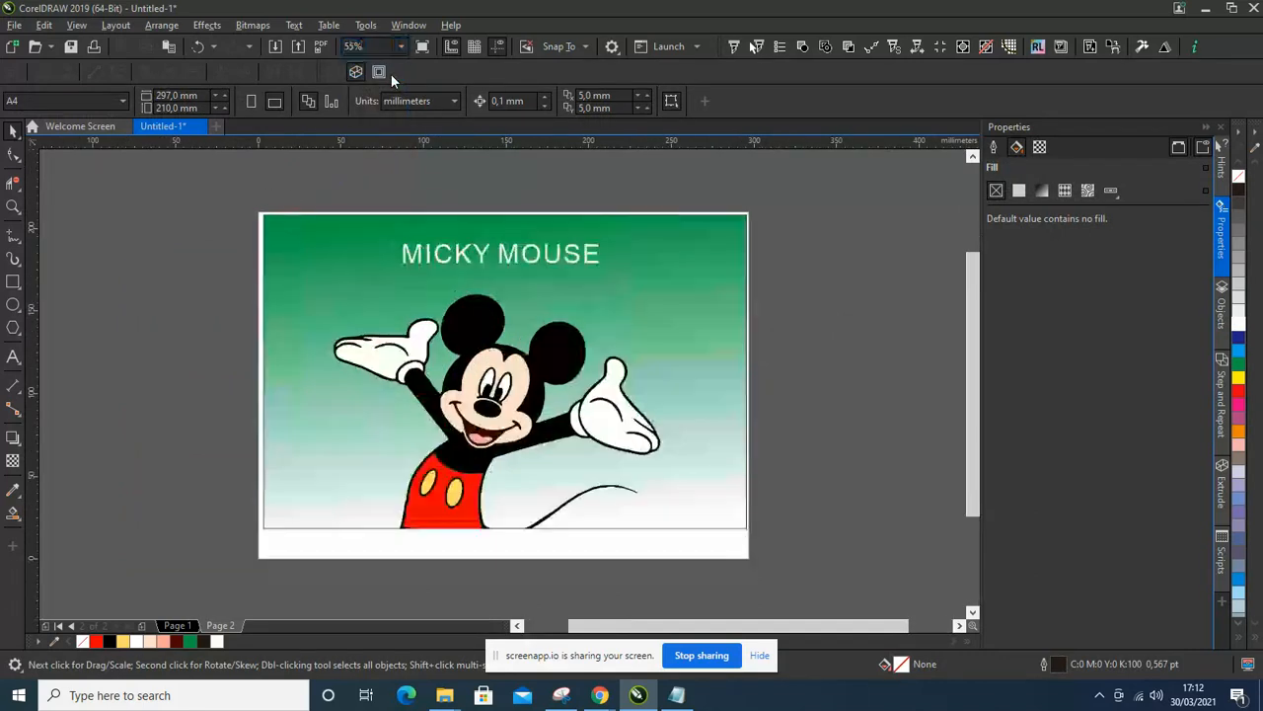